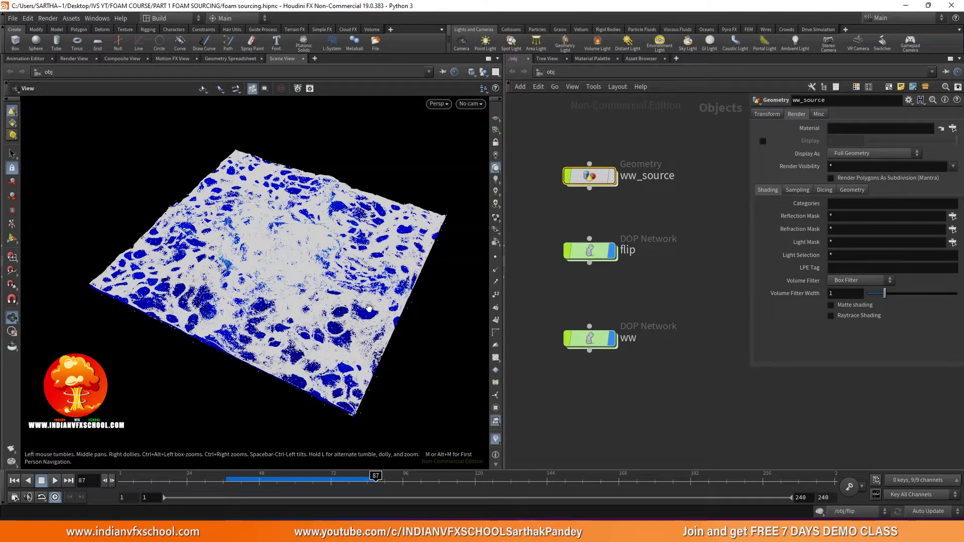
Play the foam4 render video from the foam renders folder, closing the player and leaving the folder window when done
left_click_drag(340, 295, 322, 265)
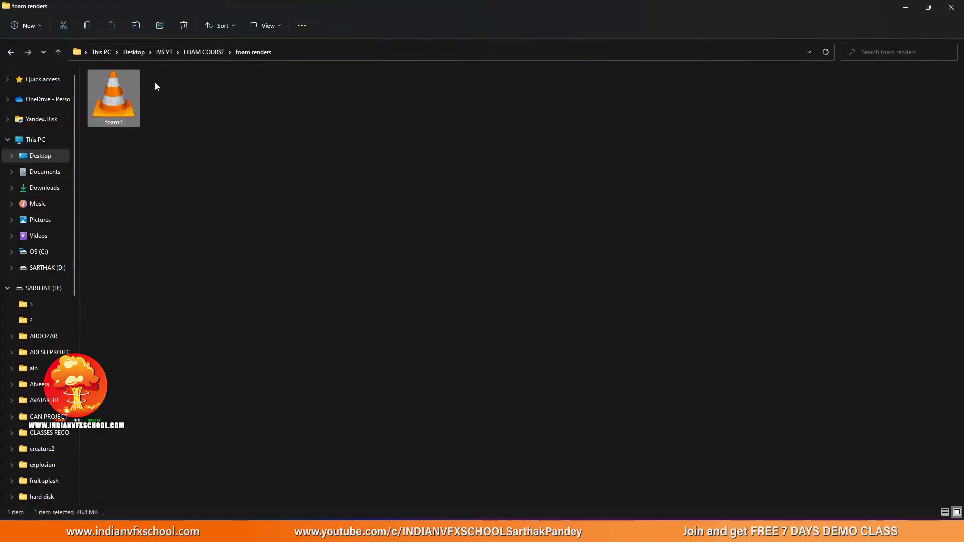
double_click(131, 95)
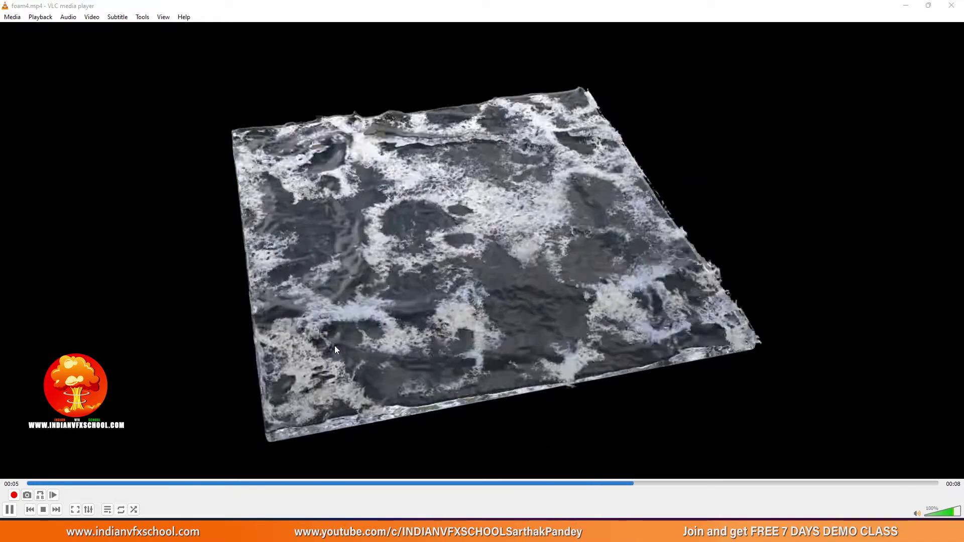
left_click(956, 4)
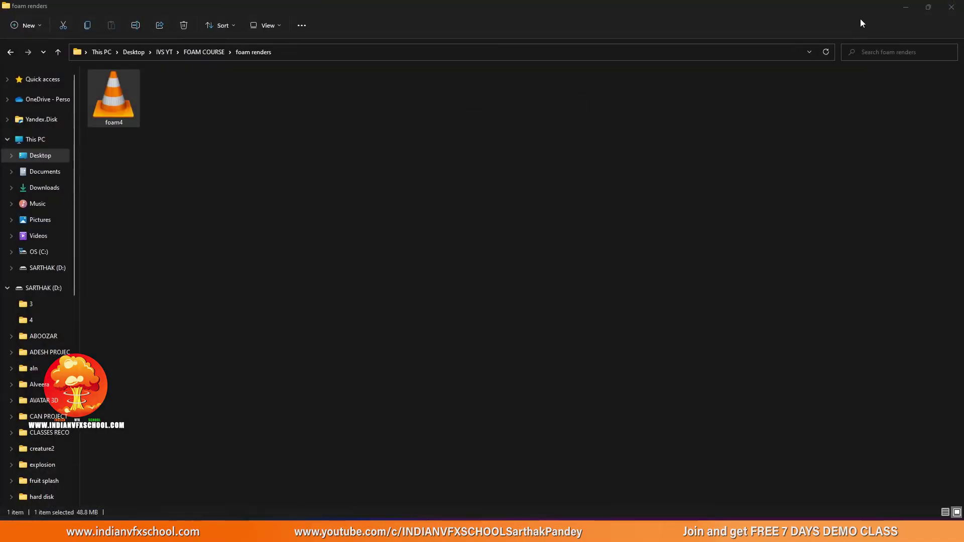
left_click(905, 7)
Add a Geometry object to the scene beside the existing networks and rename it flipmesh
left_click_drag(328, 249, 299, 246)
scroll(583, 266, "down", 2)
middle_click_drag(576, 283, 659, 275)
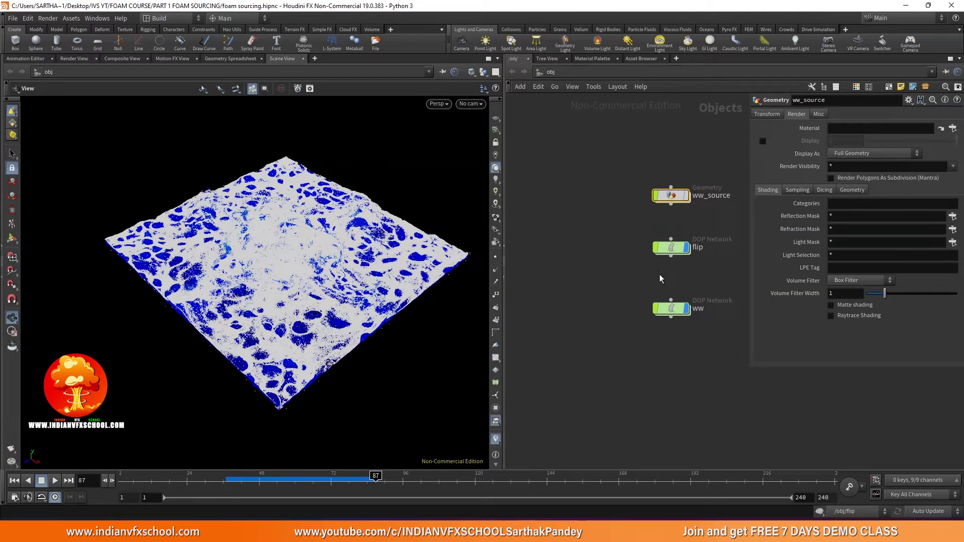
scroll(590, 213, "up", 1)
key("Tab")
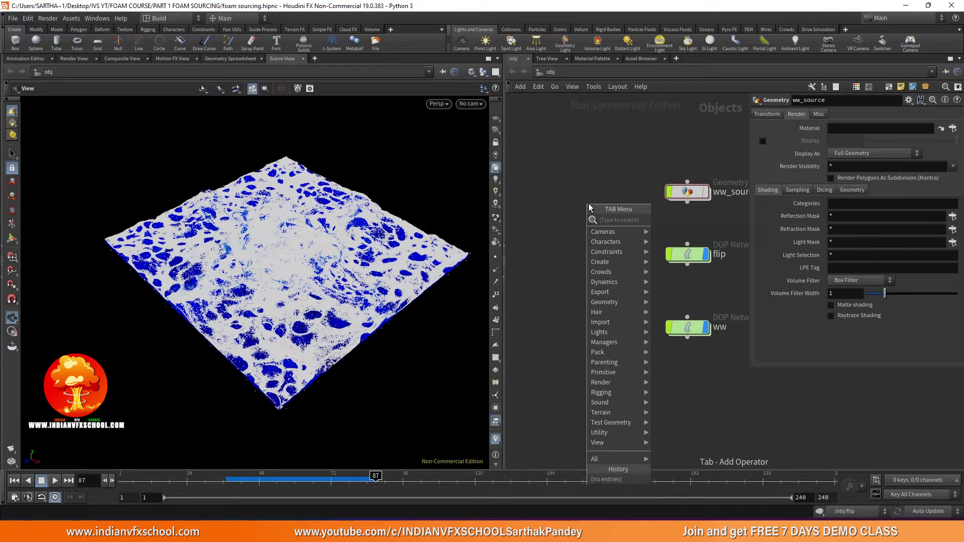
type("geo")
key("Return")
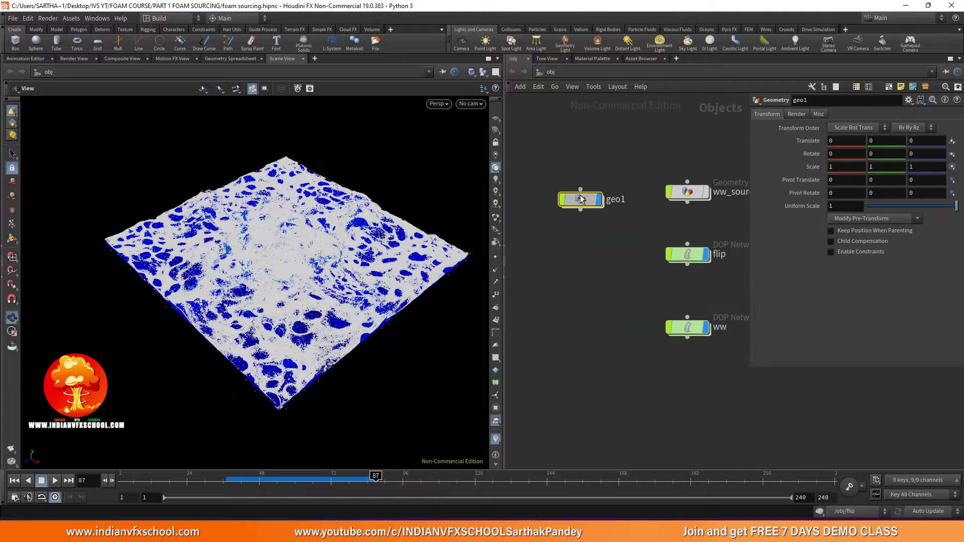
left_click(589, 194)
double_click(594, 187)
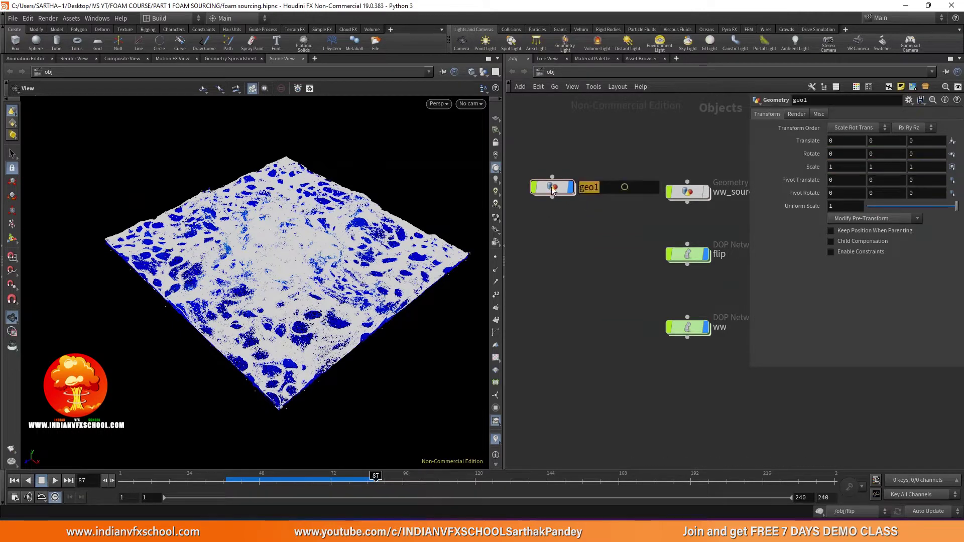
type("flipmes")
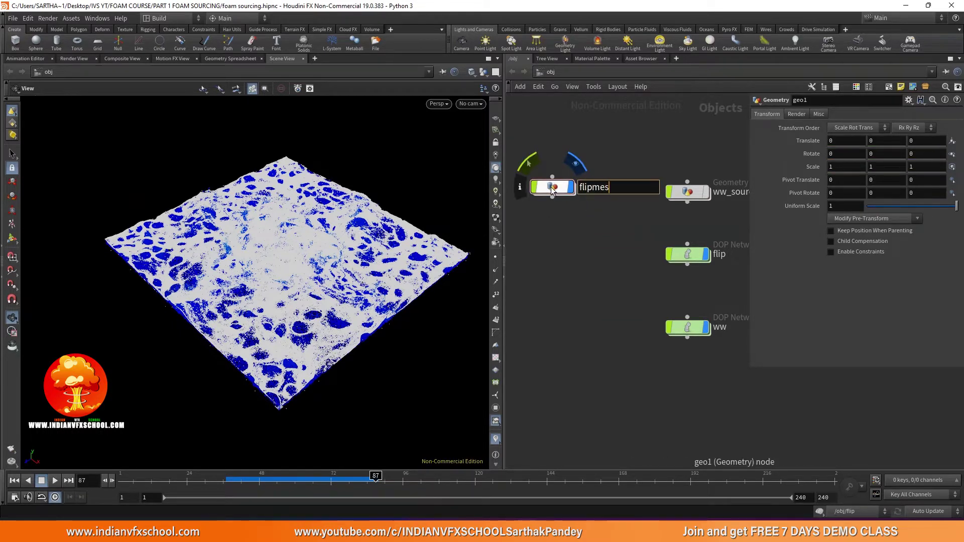
type("h")
key("Return")
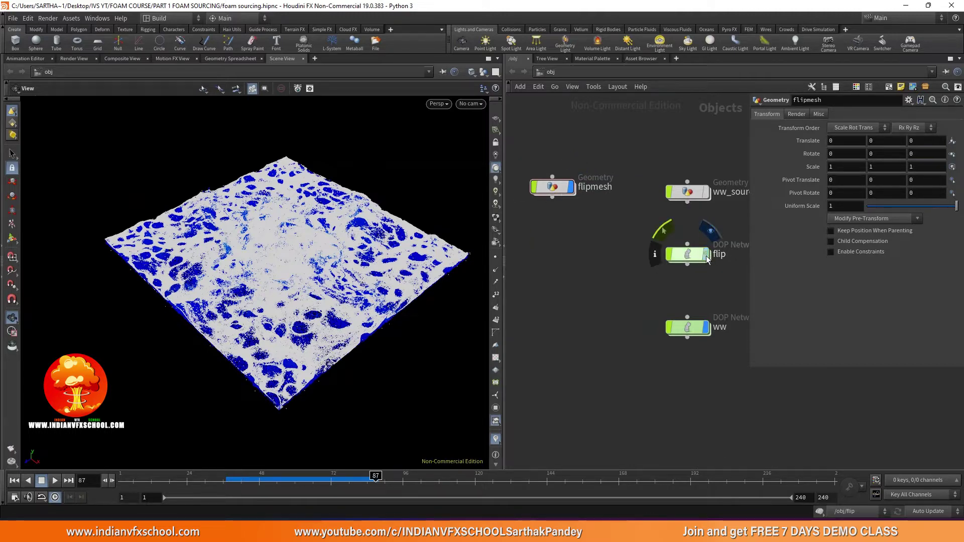
Turn off the display of the flip and ww DOP networks and copy the flip network node
left_click(706, 327)
left_click(706, 327)
left_click(692, 252)
key("ctrl+c")
Inside flipmesh, add a Dop I/O node and set its DOP Network to /obj/flip
double_click(565, 188)
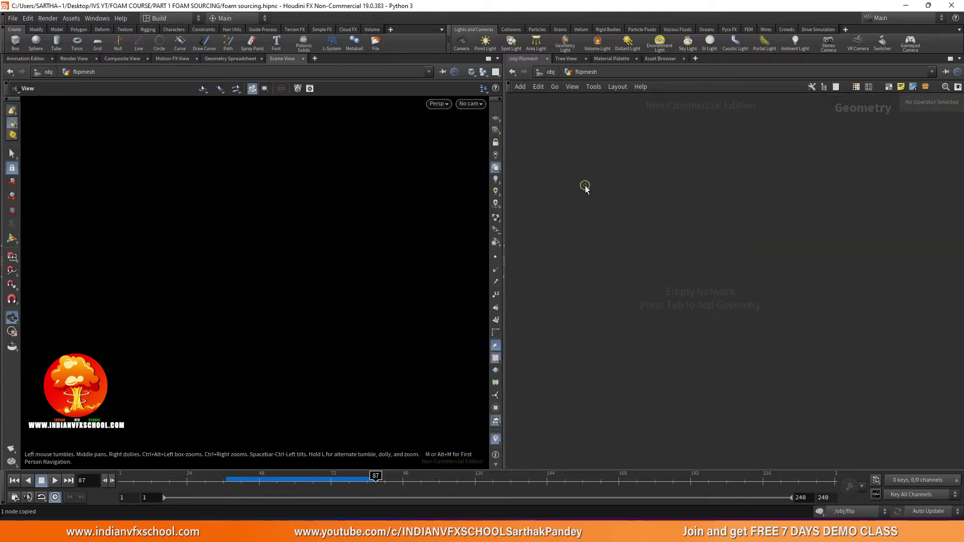
key("Tab")
type("dopio")
key("Return")
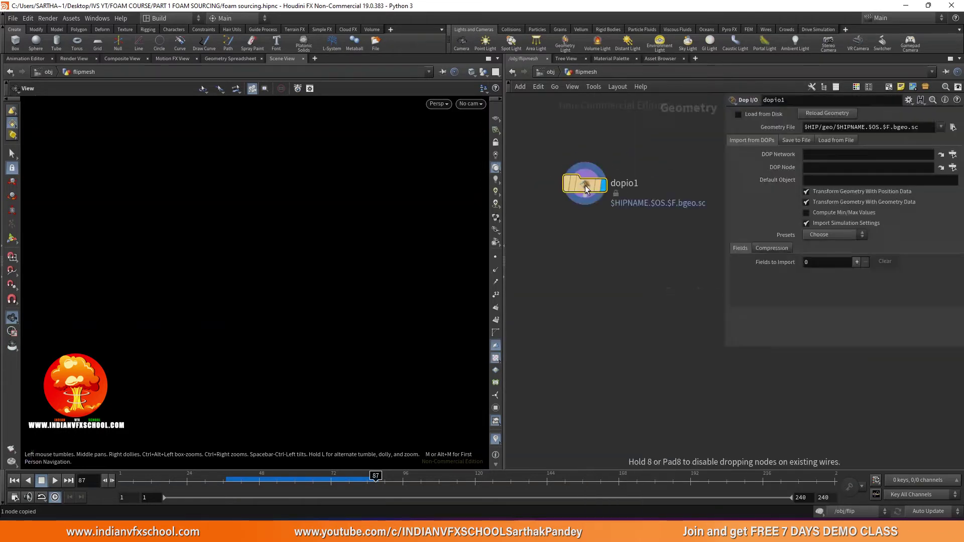
left_click(571, 182)
left_click(844, 155)
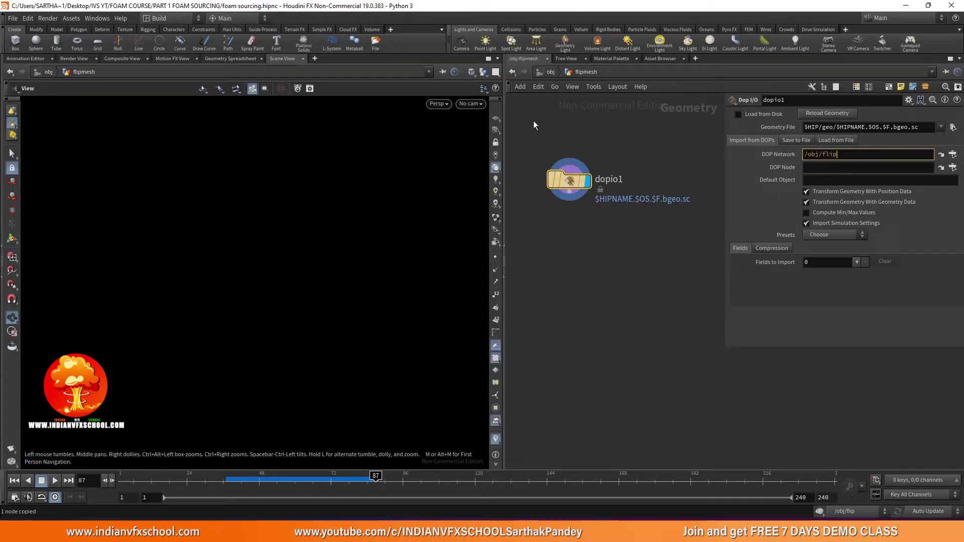
key("Return")
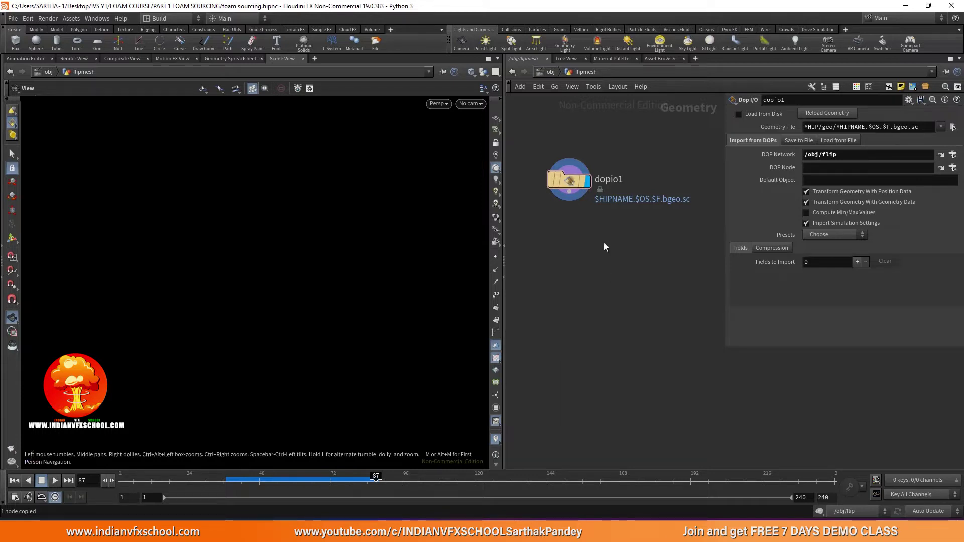
Apply the FLIP Fluid preset to the Dop I/O node's field import
left_click(848, 236)
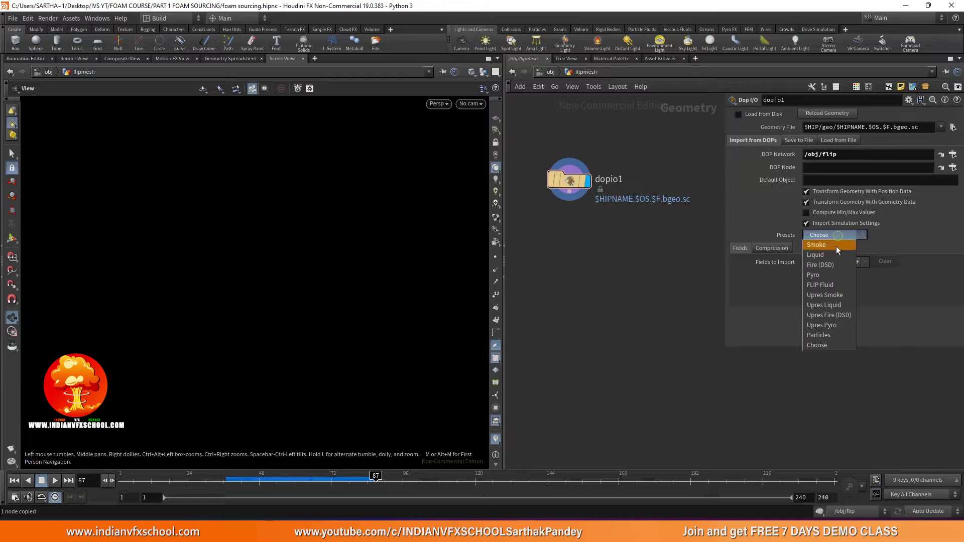
left_click(826, 288)
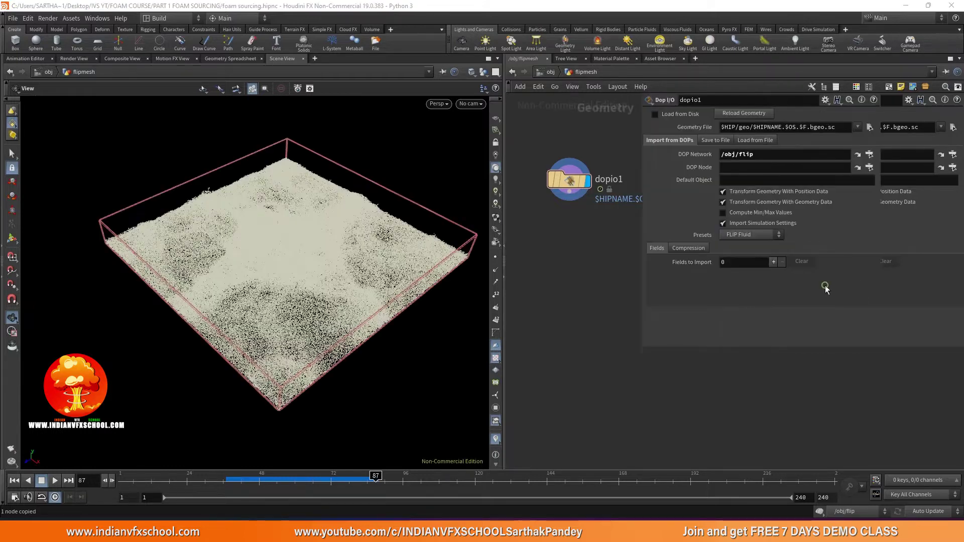
left_click_drag(321, 245, 174, 216)
left_click_drag(641, 357, 758, 298)
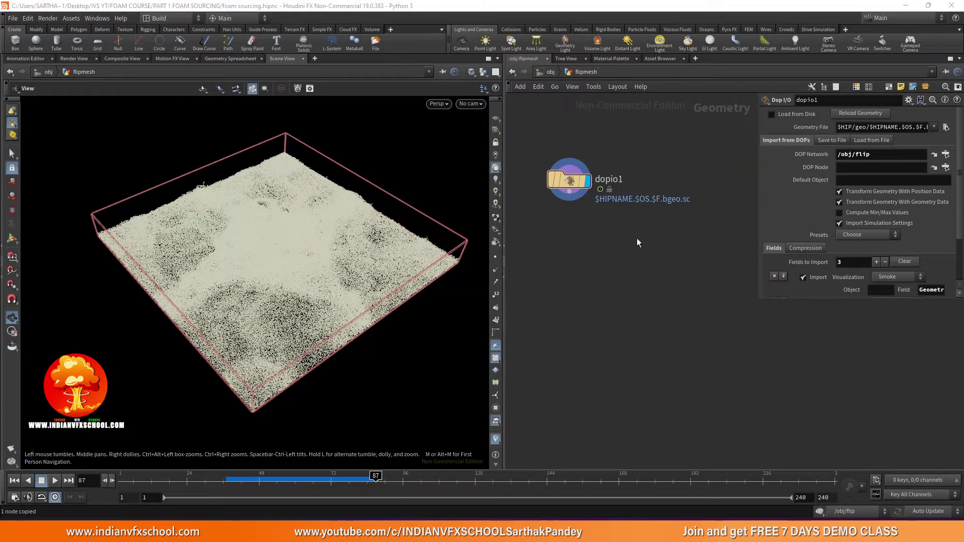
Add a Fluid Compress node below the Dop I/O node, fed by its output
key("Tab")
type("flu")
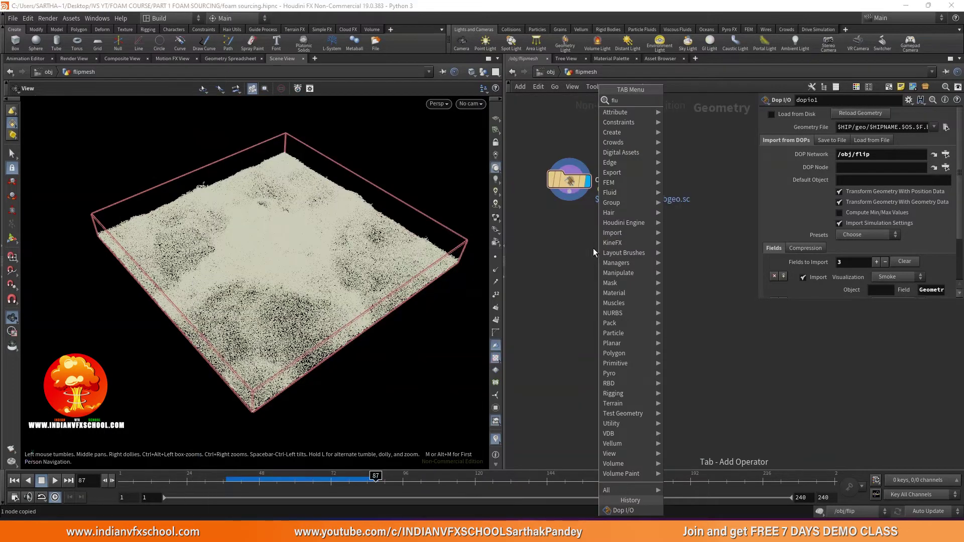
left_click(695, 104)
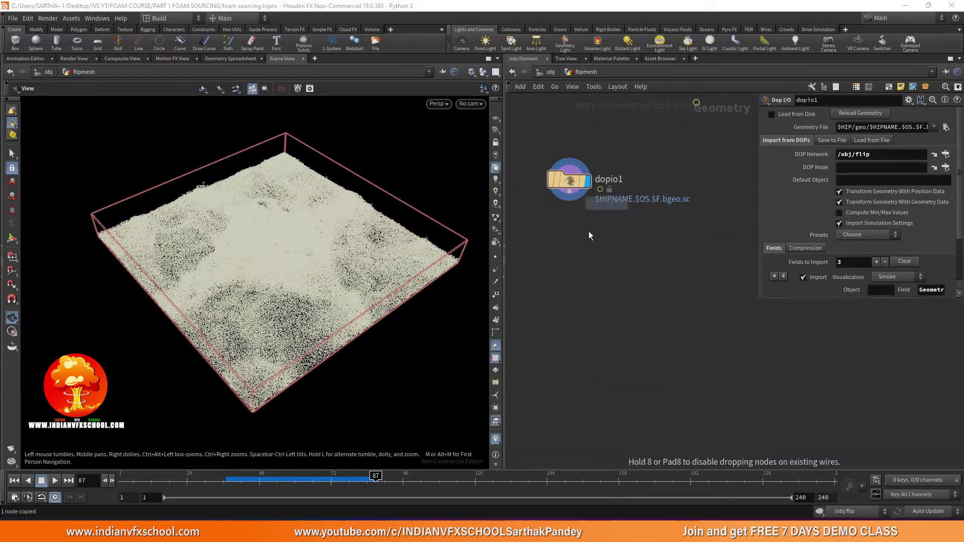
left_click(569, 248)
scroll(569, 249, "up", 2)
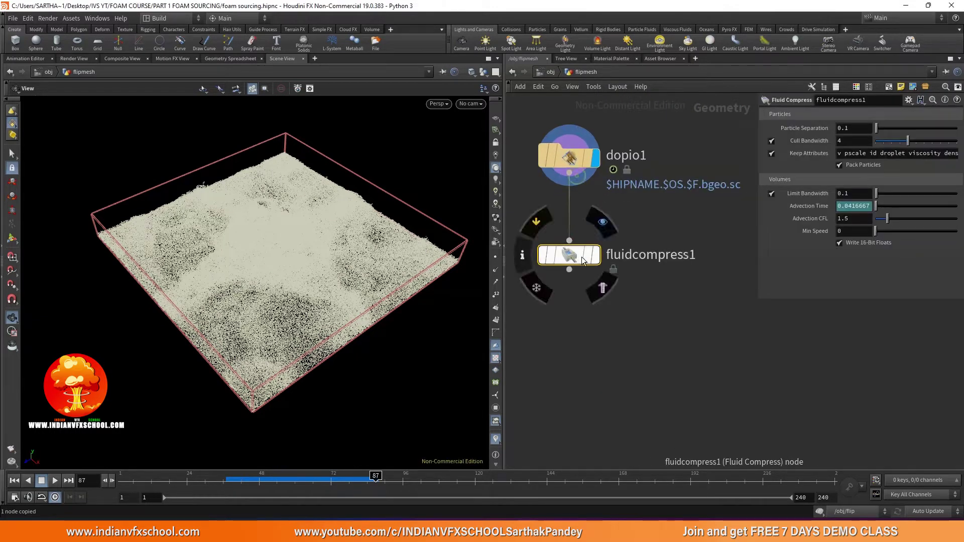
Copy the Particle Separation parameter of flipobject1 inside the flip network
left_click(557, 76)
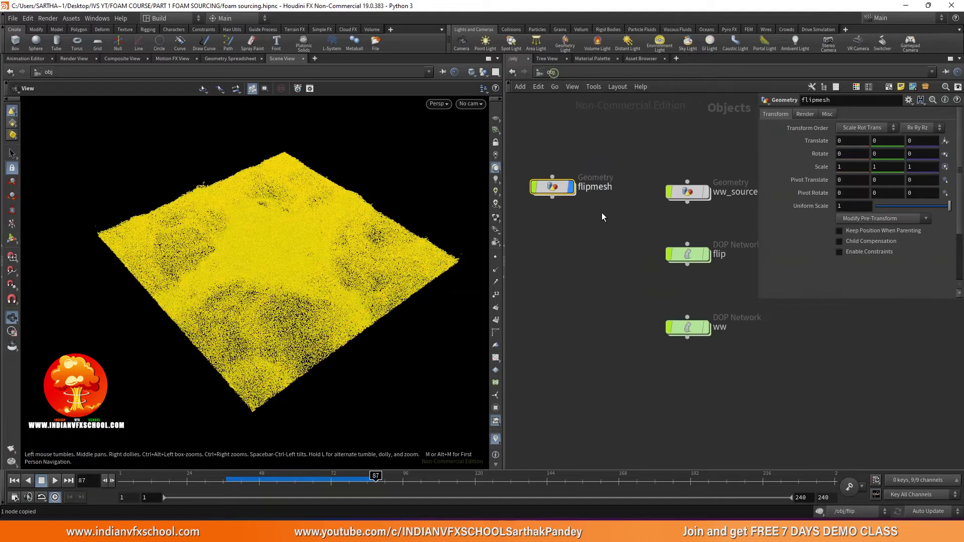
double_click(687, 255)
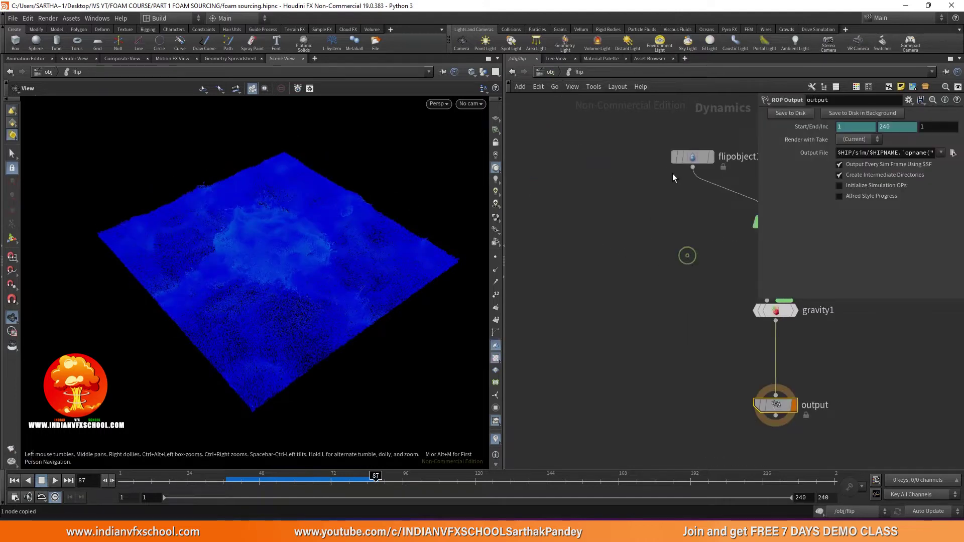
left_click(692, 157)
right_click(803, 129)
left_click(824, 196)
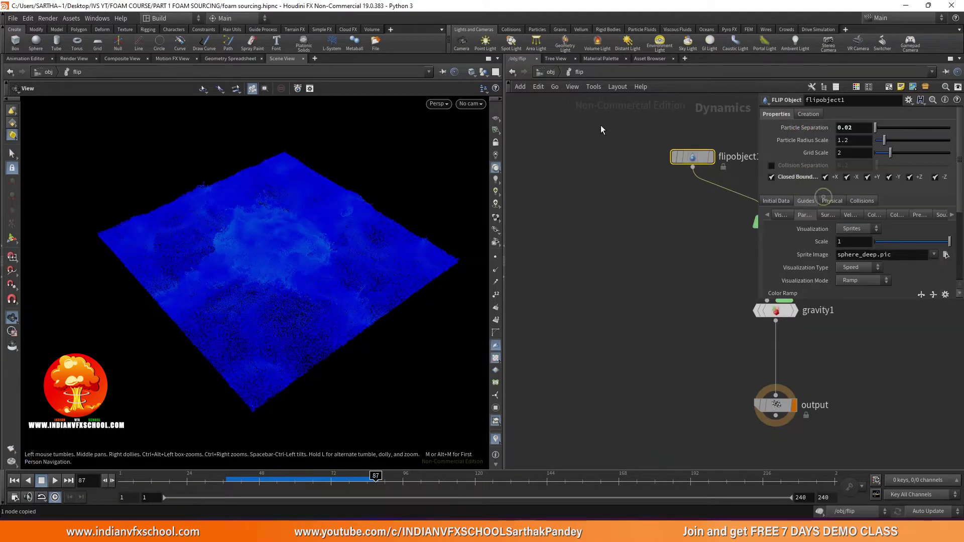
Paste the copied parameter as a relative reference into the Fluid Compress node's Particle Separation and display that node
left_click(552, 74)
double_click(555, 187)
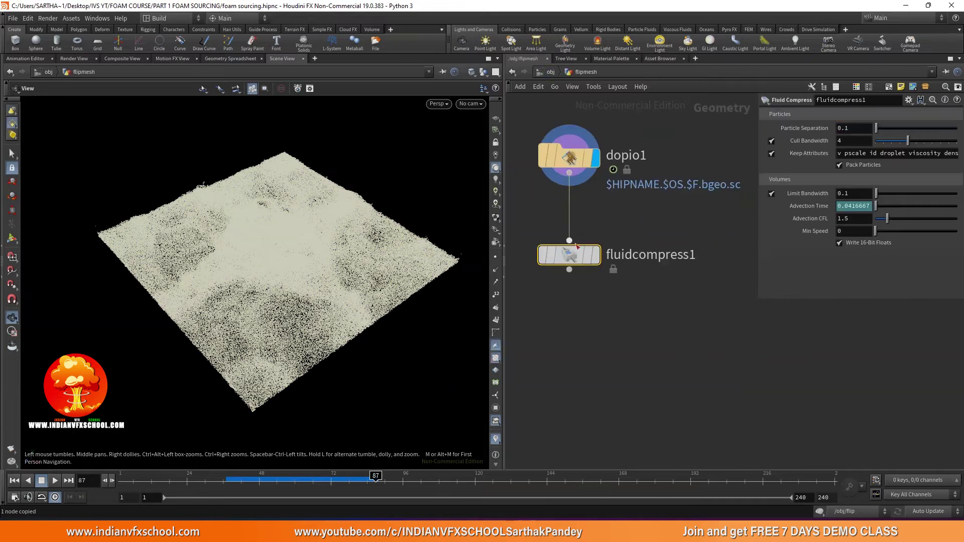
right_click(783, 129)
left_click(814, 227)
scroll(571, 321, "down", 2)
middle_click_drag(573, 301, 586, 244)
scroll(586, 242, "up", 3)
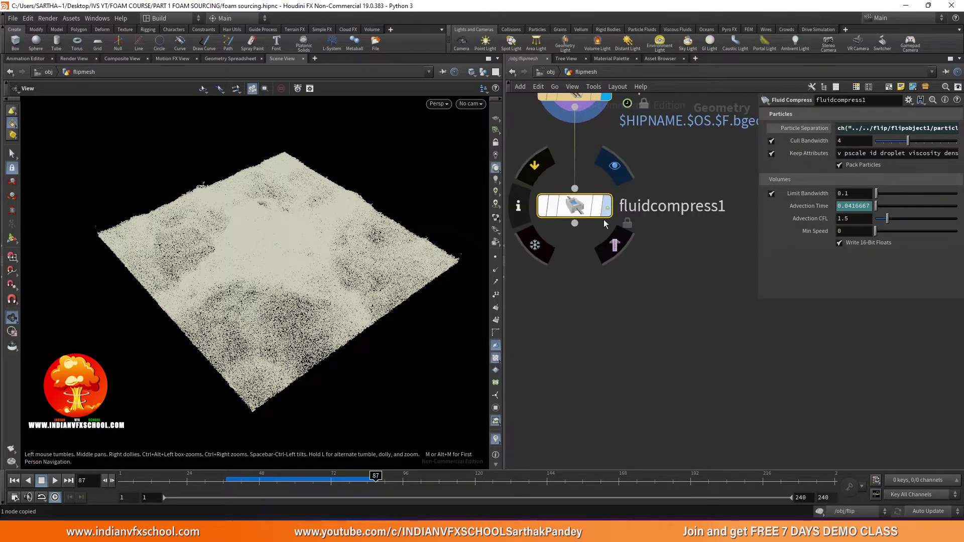
left_click(607, 206)
Add a File Cache node connected to the Fluid Compress node's output and align it below
left_click_drag(586, 196, 579, 283)
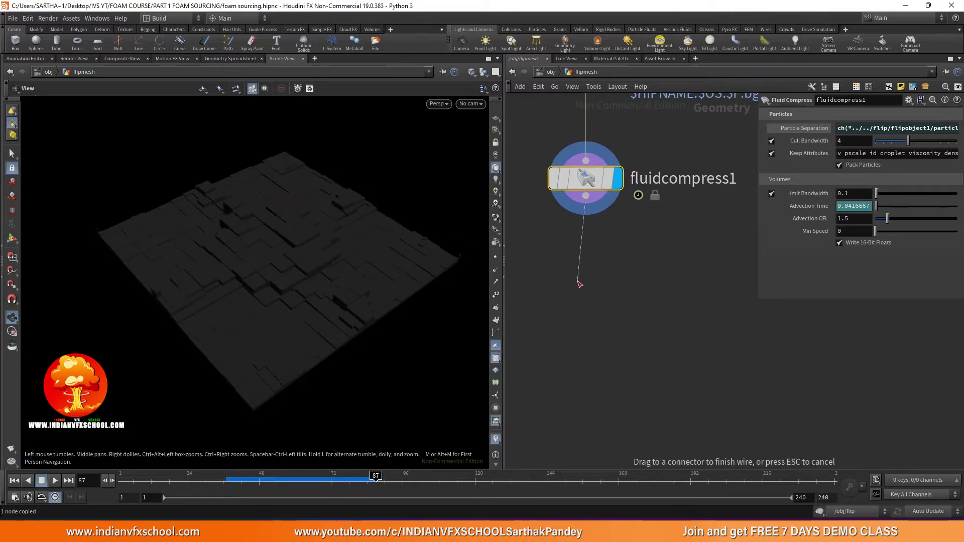
key("Escape")
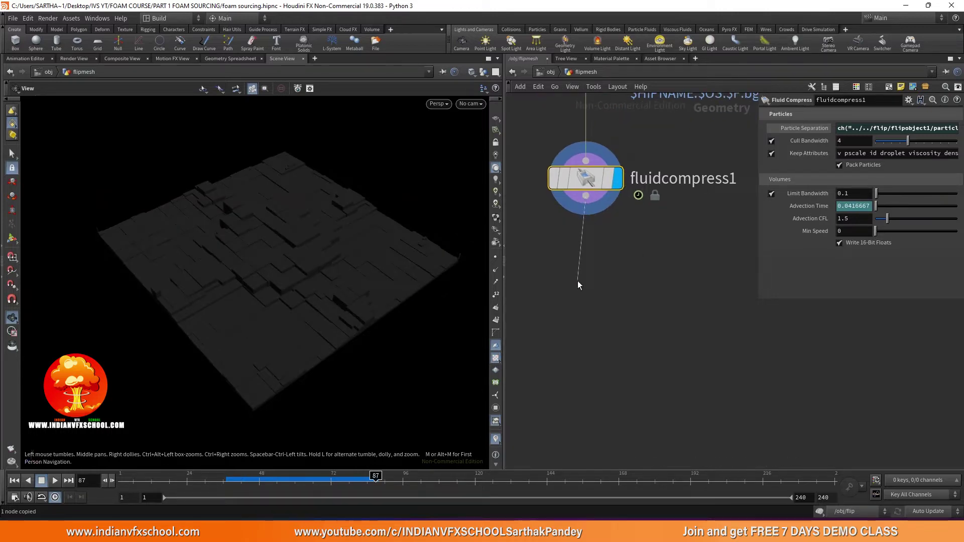
left_click_drag(583, 212, 577, 282)
key("Tab")
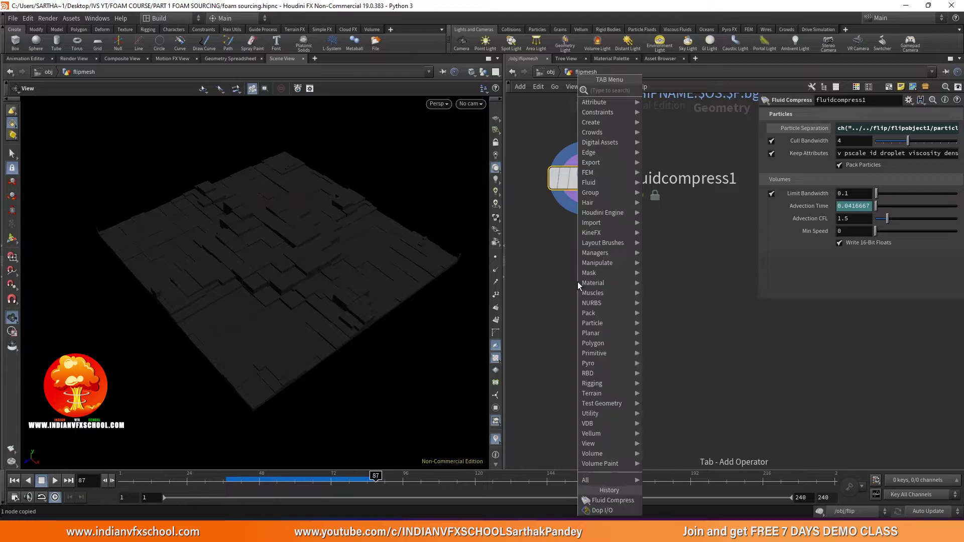
type("file c")
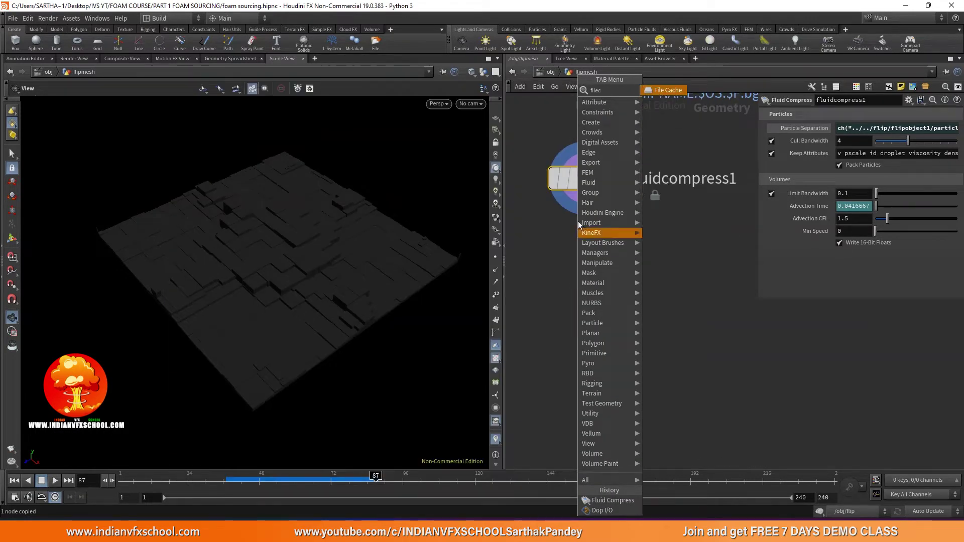
left_click(659, 90)
left_click_drag(584, 288, 593, 292)
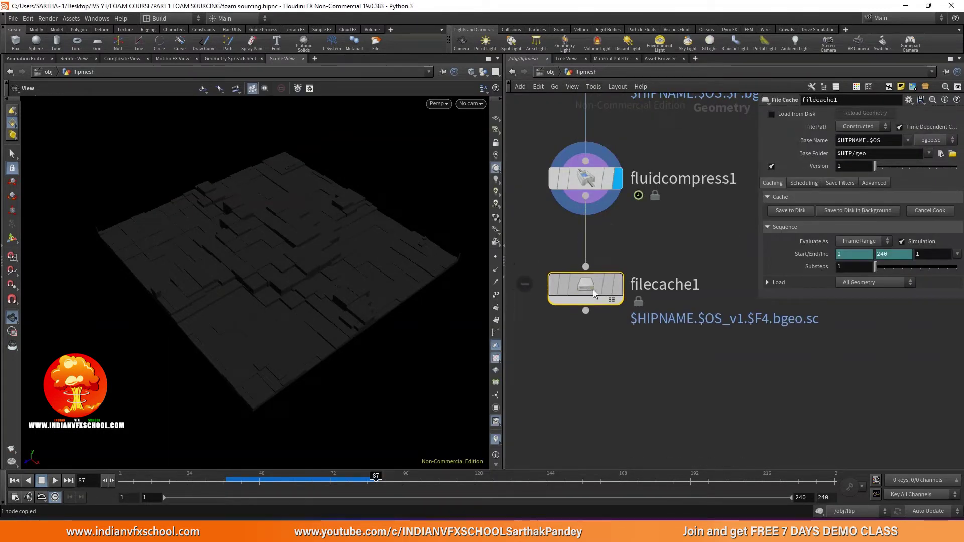
Set the file cache's File Path to Explicit and create a foam folder on the Desktop for its geometry file
left_click(869, 127)
left_click(863, 147)
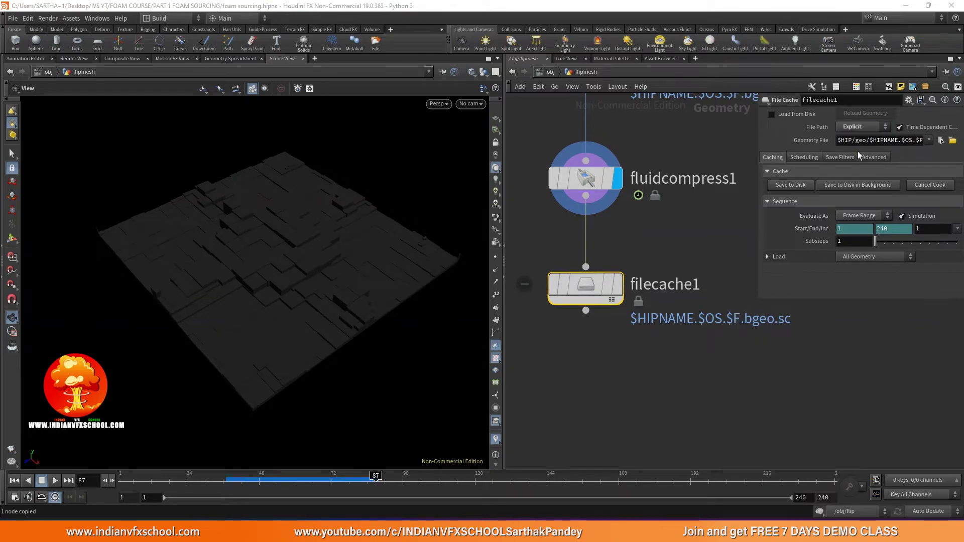
left_click(941, 141)
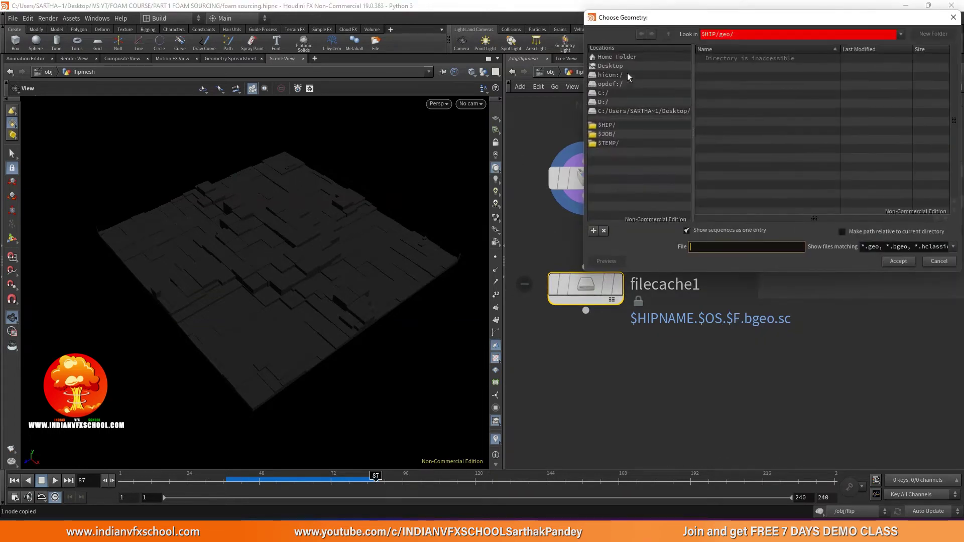
left_click(614, 65)
left_click(920, 34)
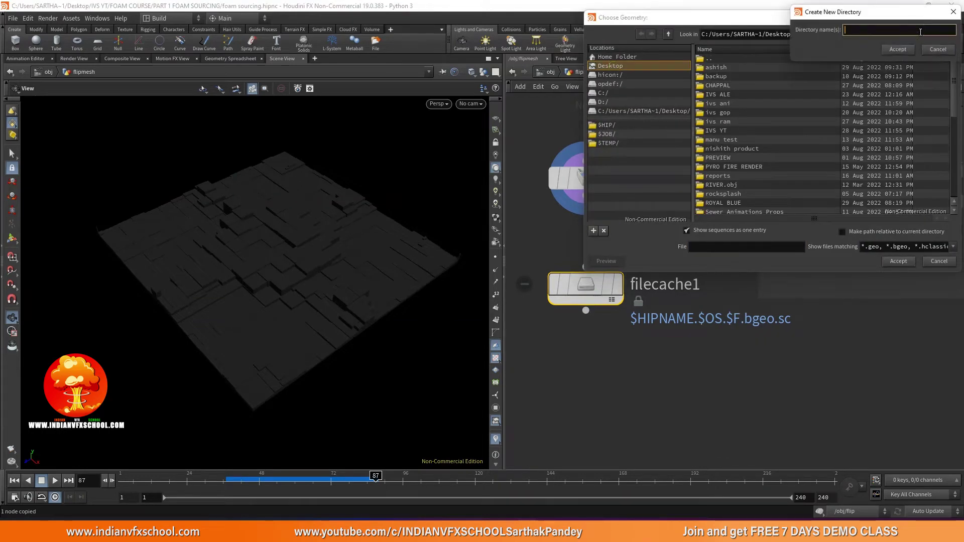
type("foam")
key("Return")
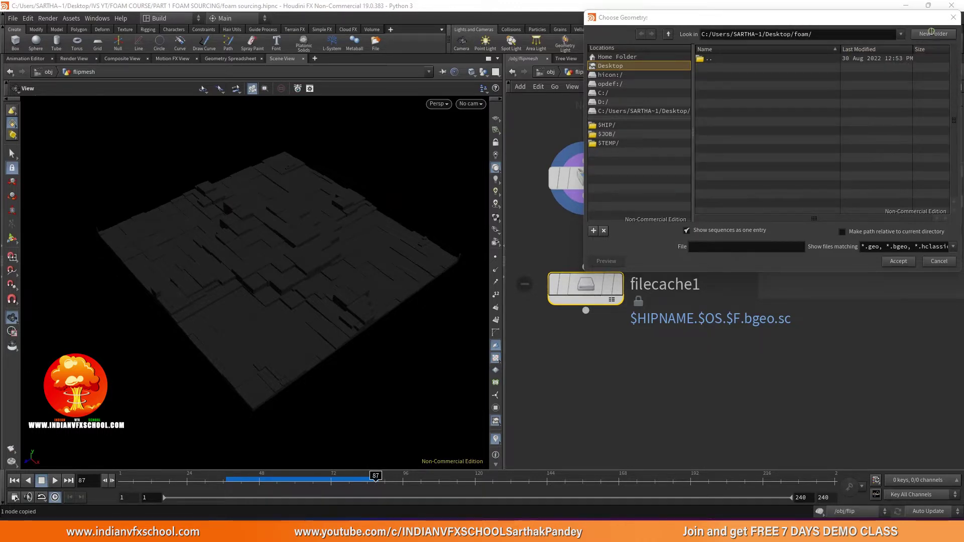
Create a fliparticles folder inside the foam folder and set the cache's geometry file name to $F
left_click(929, 32)
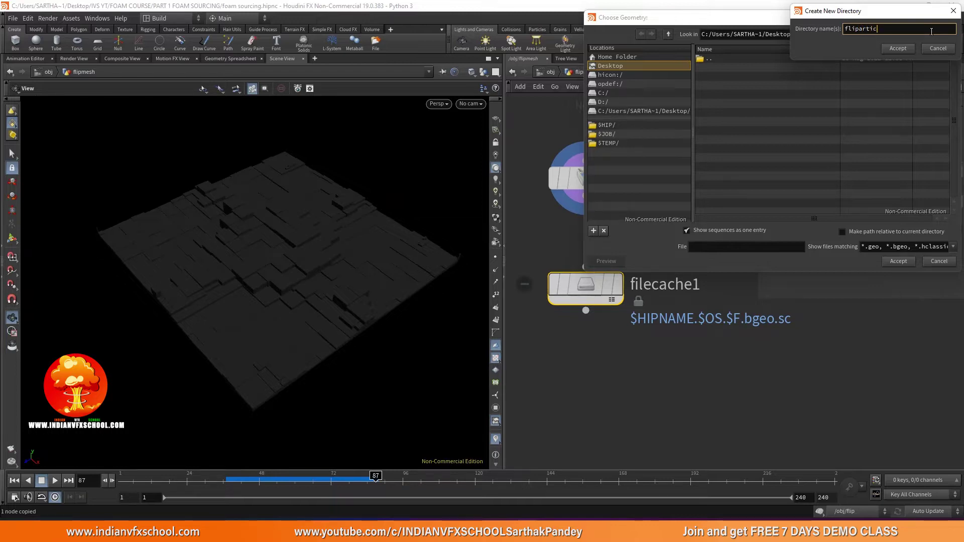
key("Return")
left_click(722, 246)
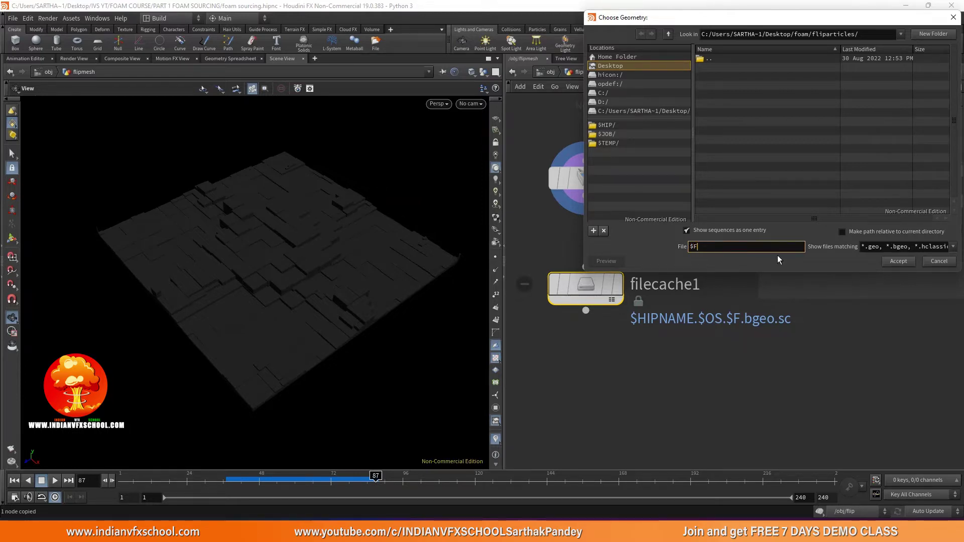
left_click(902, 264)
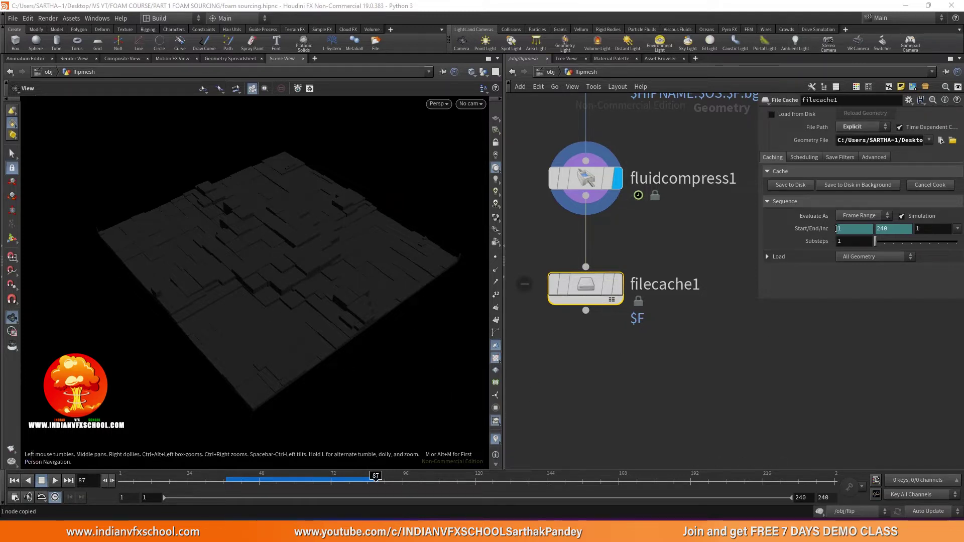
Set the file cache to evaluate as Single Frame and save the compressed particles to disk
left_click(866, 215)
left_click(861, 227)
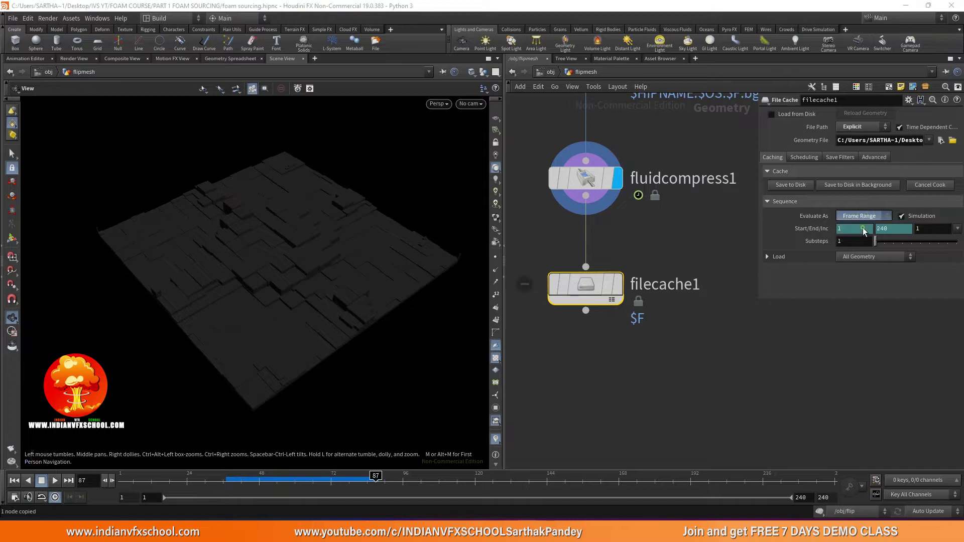
left_click(867, 219)
left_click(855, 237)
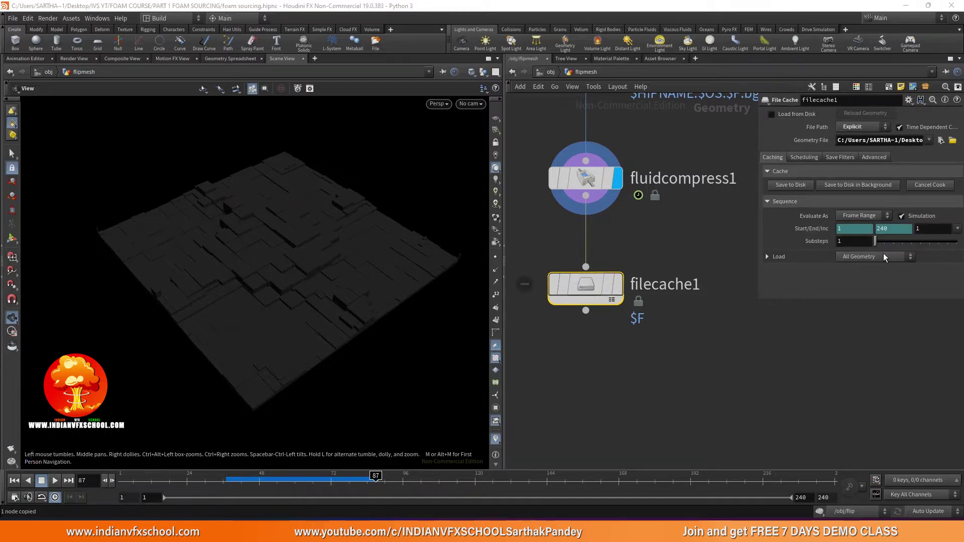
left_click(871, 216)
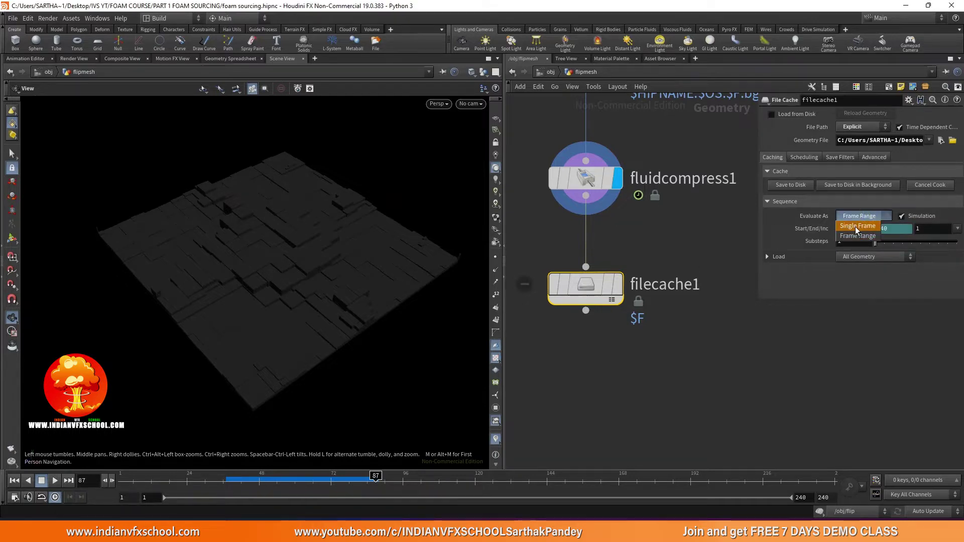
left_click(855, 226)
left_click(788, 185)
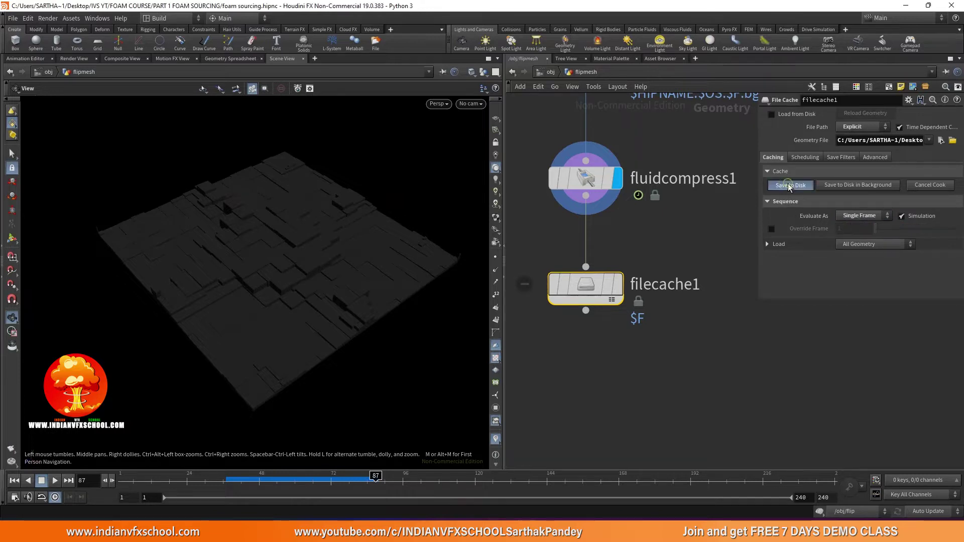
Display the file cache node and toggle Load from Disk off and on, leaving it enabled
scroll(659, 352, "down", 3)
middle_click_drag(655, 360, 647, 260)
scroll(647, 259, "up", 2)
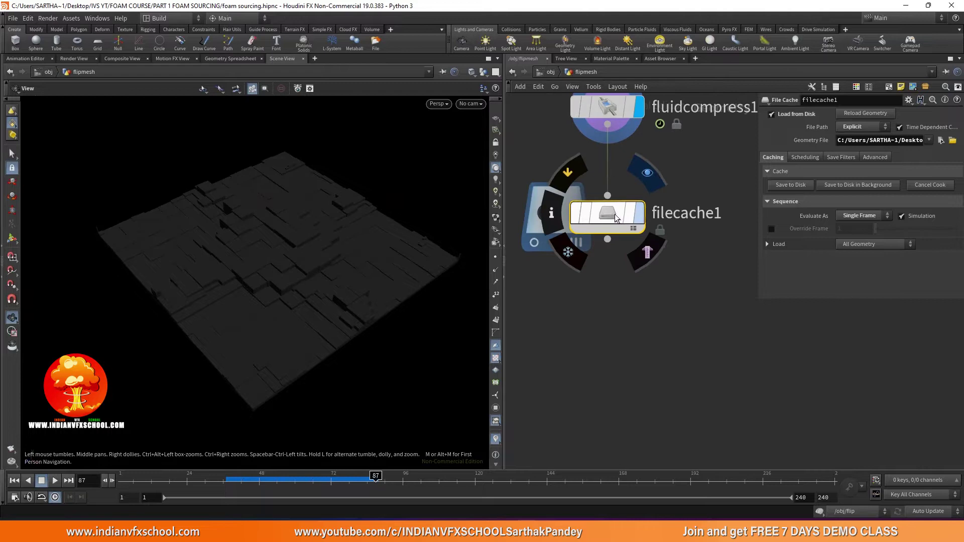
left_click(784, 116)
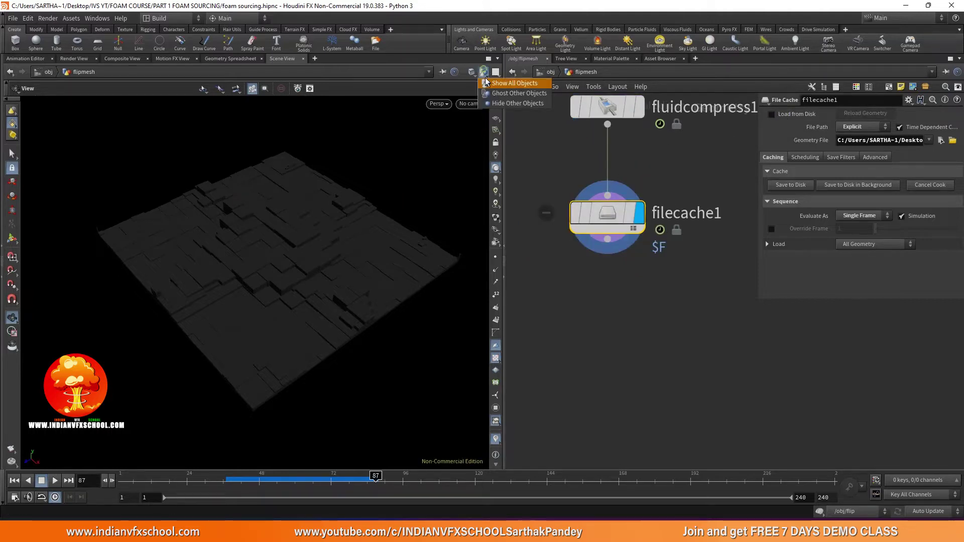
left_click(780, 117)
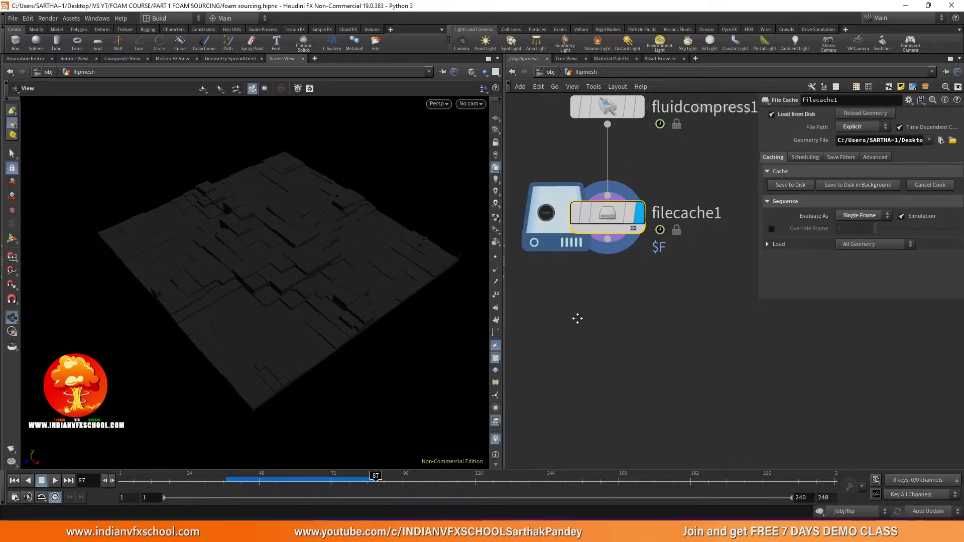
middle_click_drag(577, 319, 573, 366)
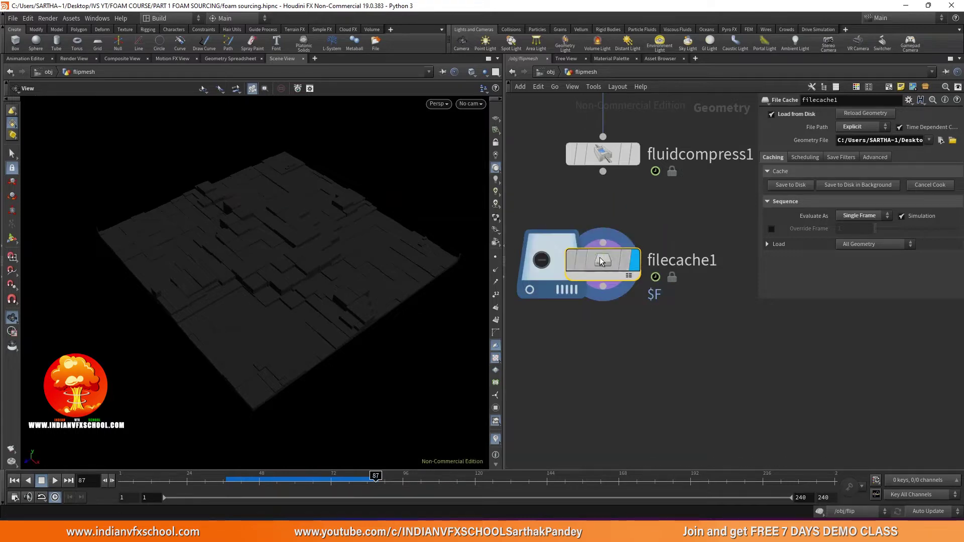
left_click(777, 112)
left_click(778, 111)
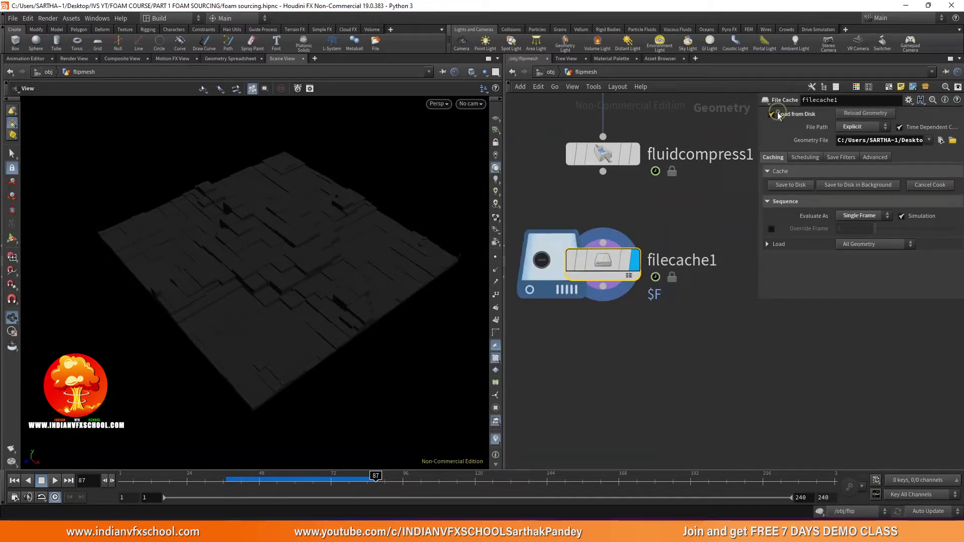
Add a Particle Fluid Surface node connected to the file cache's output, display it and align it below
scroll(648, 201, "down", 4)
scroll(620, 227, "up", 4)
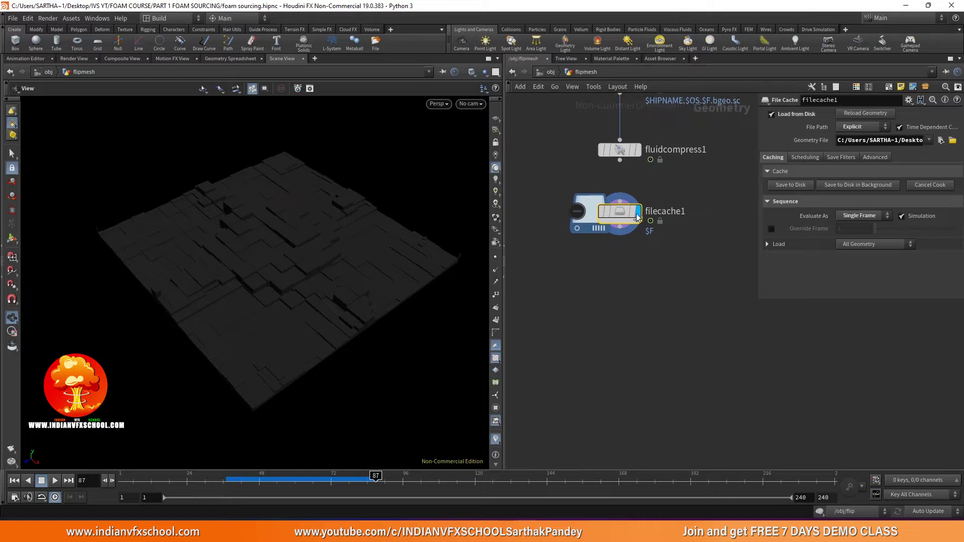
left_click_drag(621, 227, 605, 312)
type("partflui")
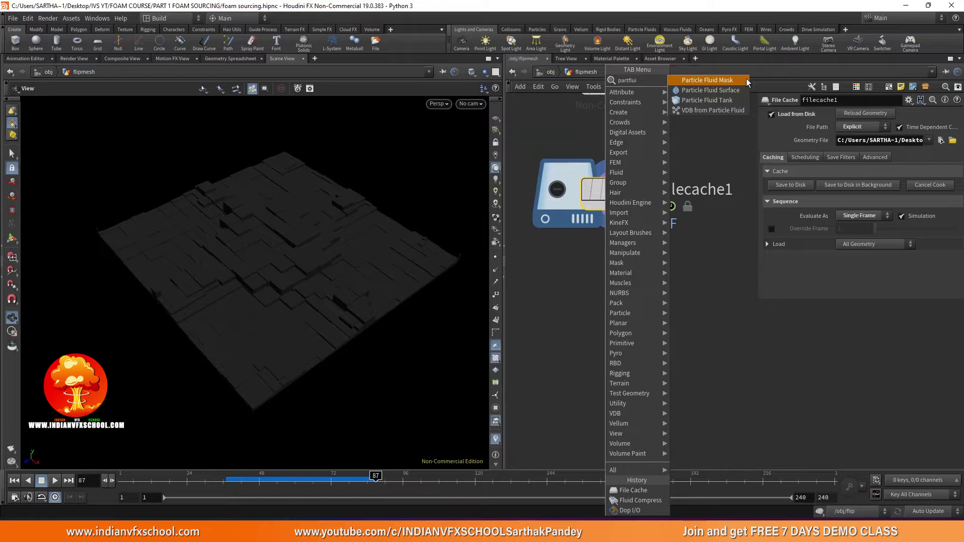
key("Down")
key("Return")
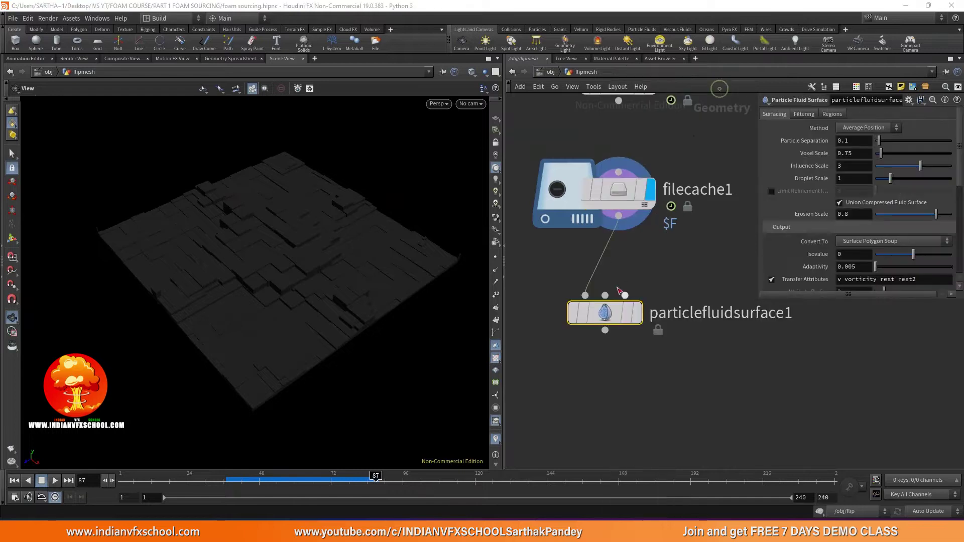
left_click(637, 315)
left_click_drag(609, 315, 623, 317)
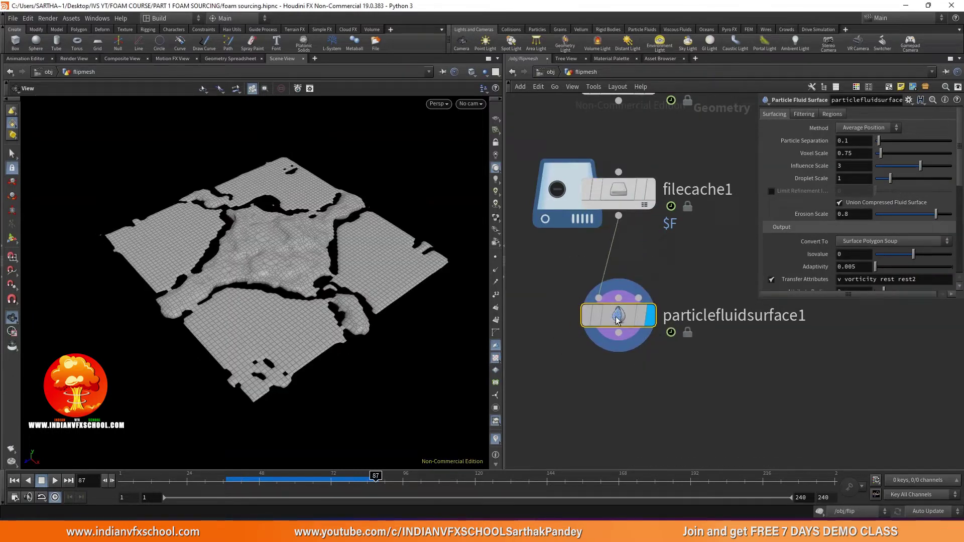
Paste flipobject1's copied Particle Separation as a relative reference into the Particle Fluid Surface node's Particle Separation
key("h")
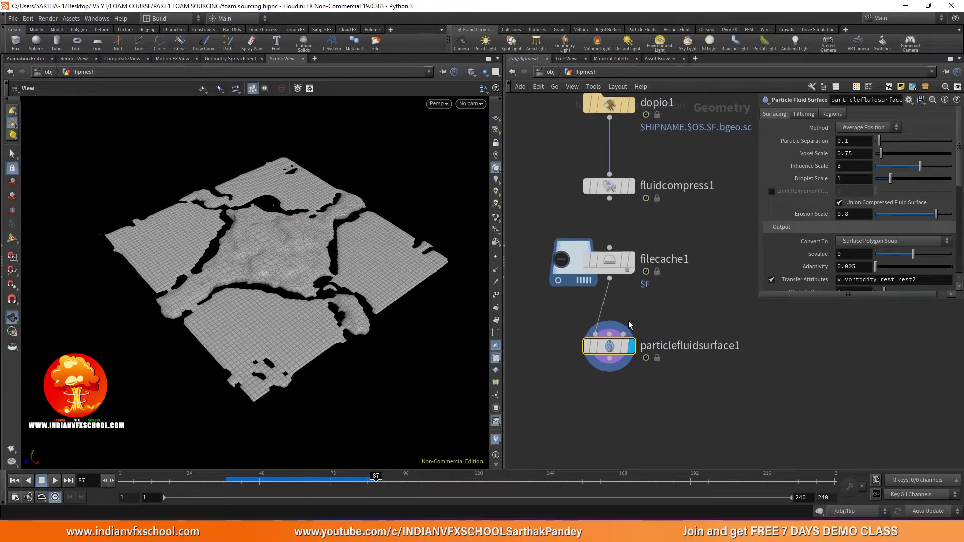
right_click(792, 140)
left_click(825, 237)
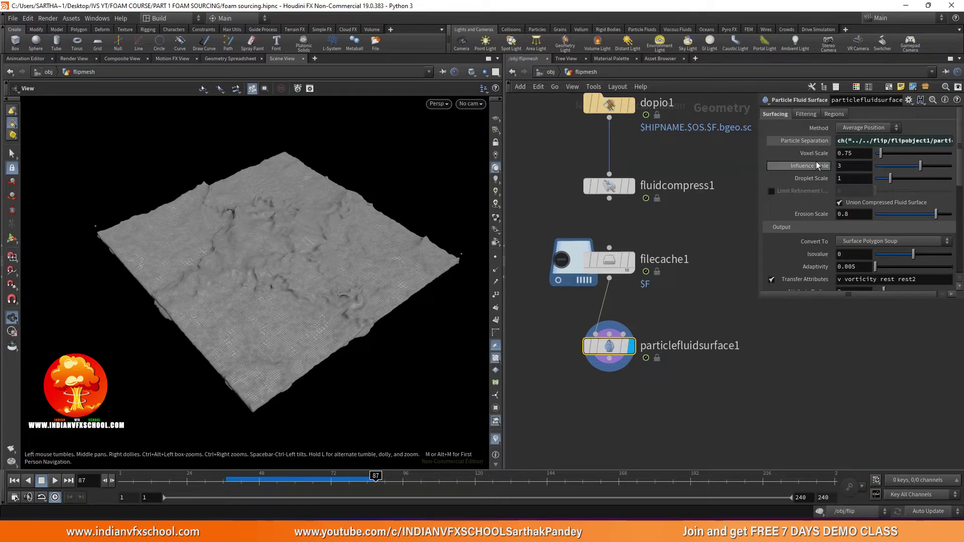
Compare the edges of the meshed fluid surface in flipmesh with the raw particles in the flip network
left_click_drag(272, 247, 310, 261)
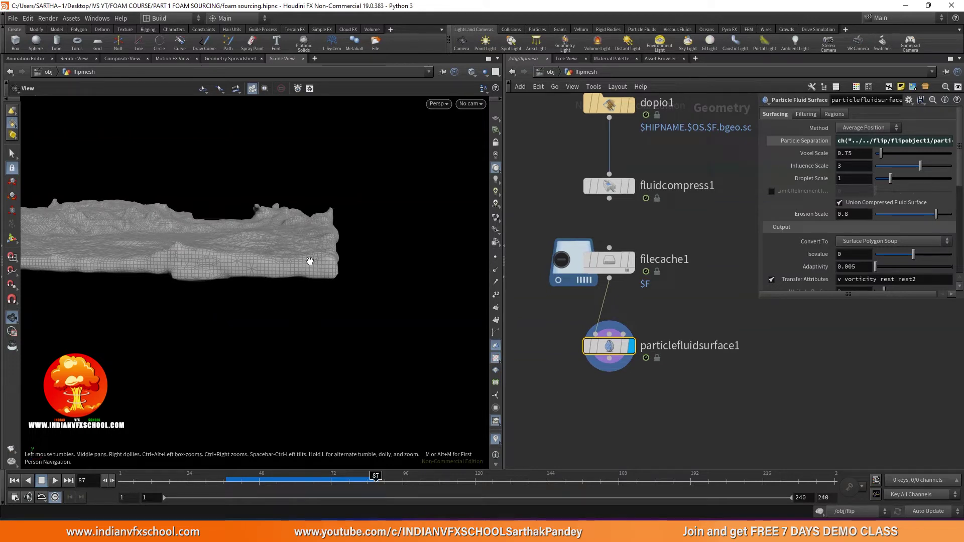
mouse_move(303, 211)
left_mouse_down()
mouse_move(315, 215)
mouse_move(305, 229)
left_mouse_up()
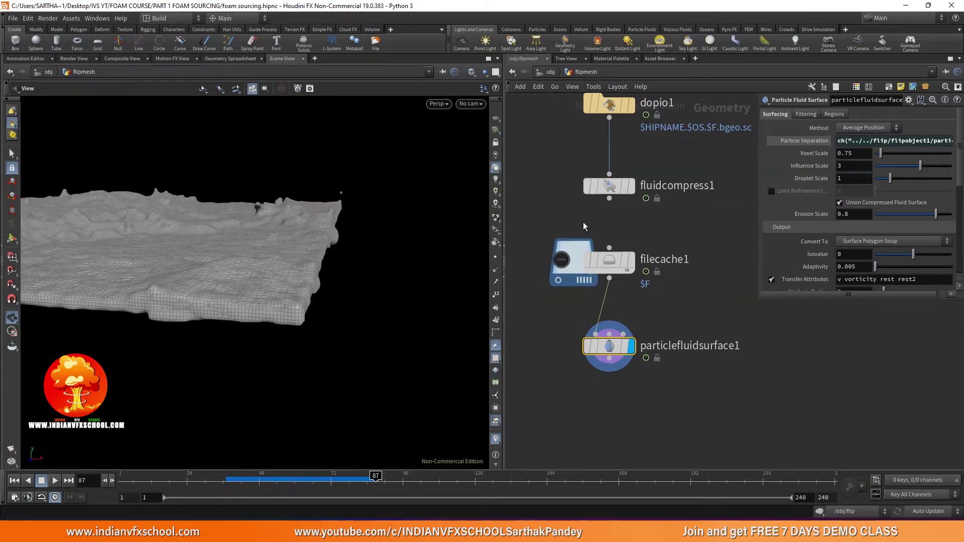
scroll(583, 222, "down", 5)
left_click(551, 72)
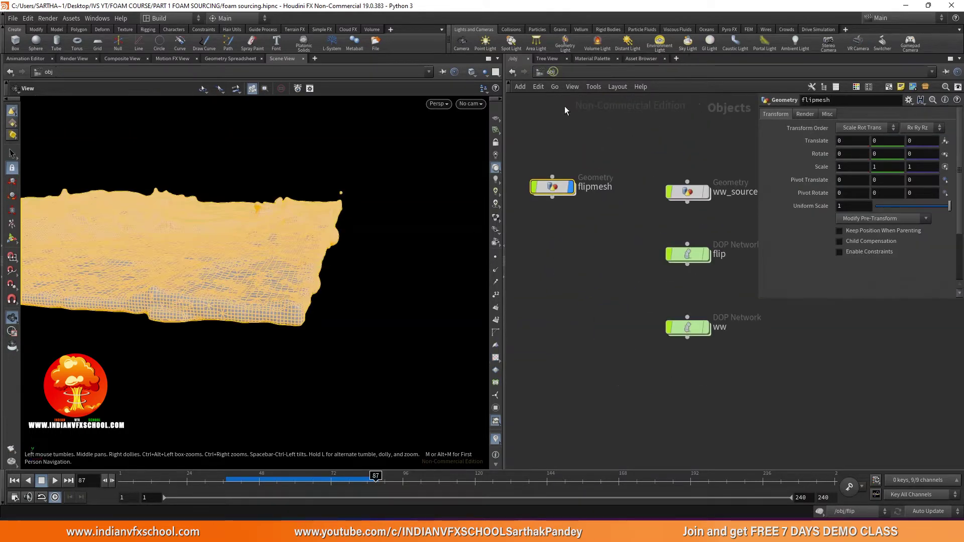
double_click(658, 243)
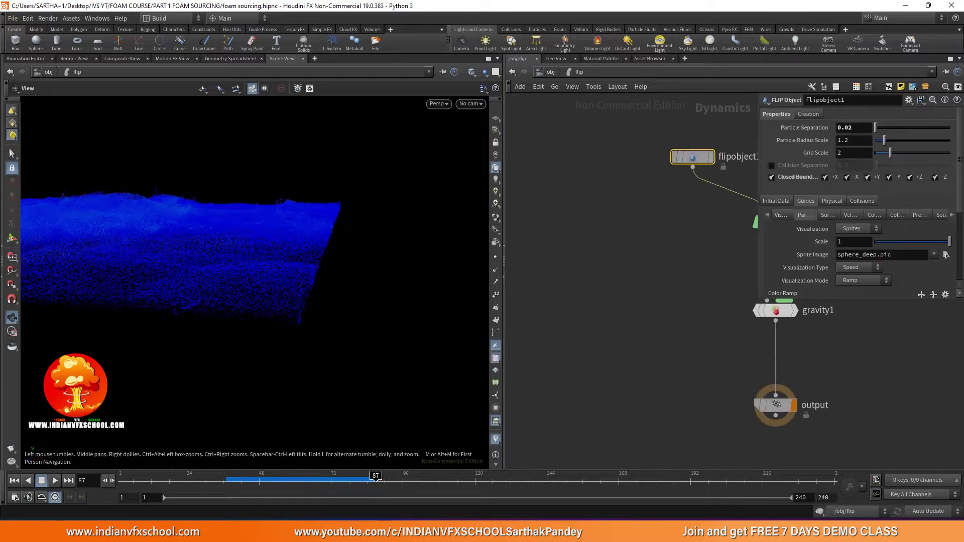
mouse_move(110, 165)
left_mouse_down()
mouse_move(137, 158)
mouse_move(107, 166)
left_mouse_up()
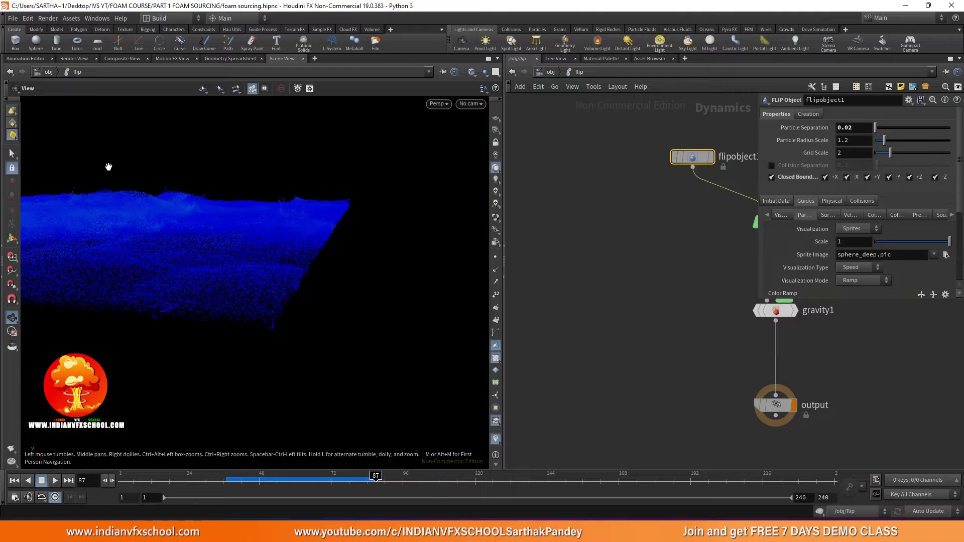
left_click_drag(263, 250, 332, 241)
left_click(552, 72)
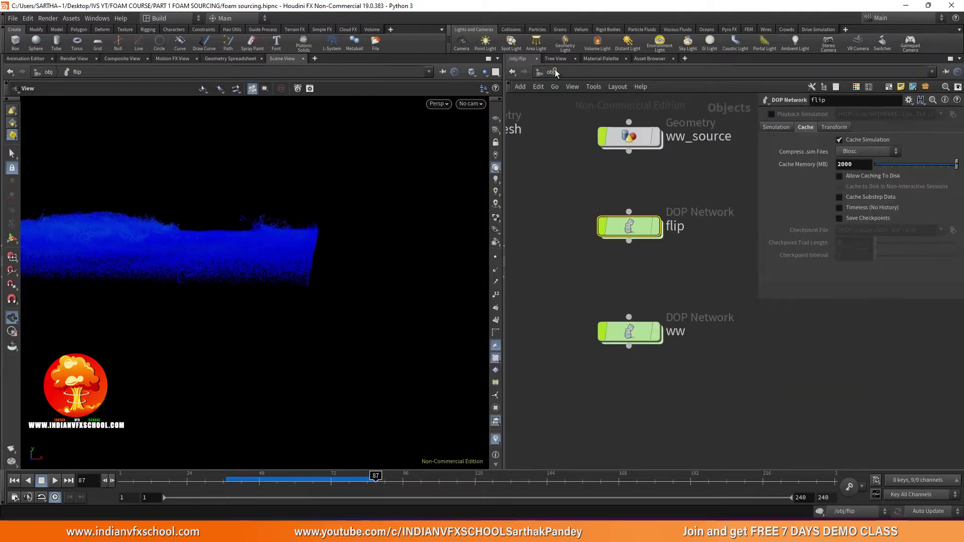
middle_click_drag(548, 162, 666, 212)
double_click(565, 182)
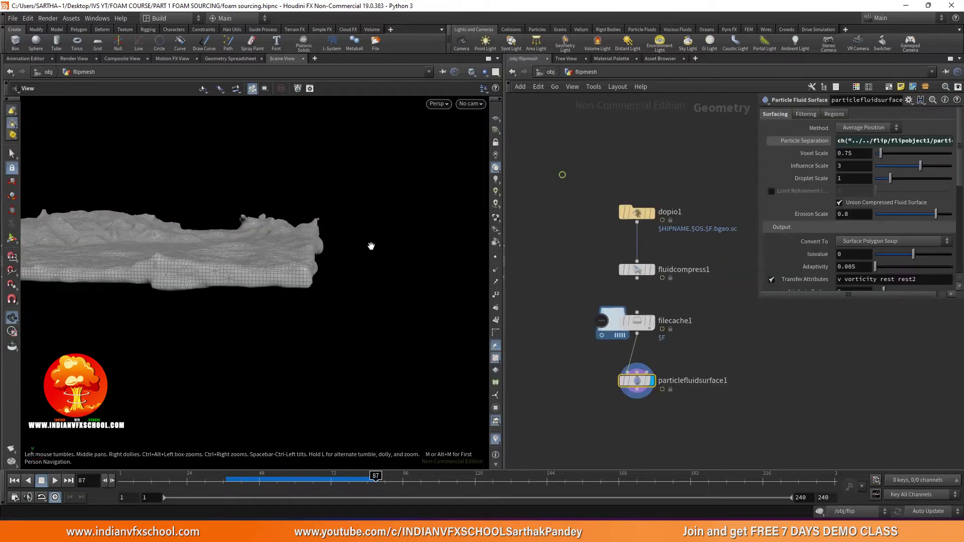
left_click_drag(372, 243, 325, 247)
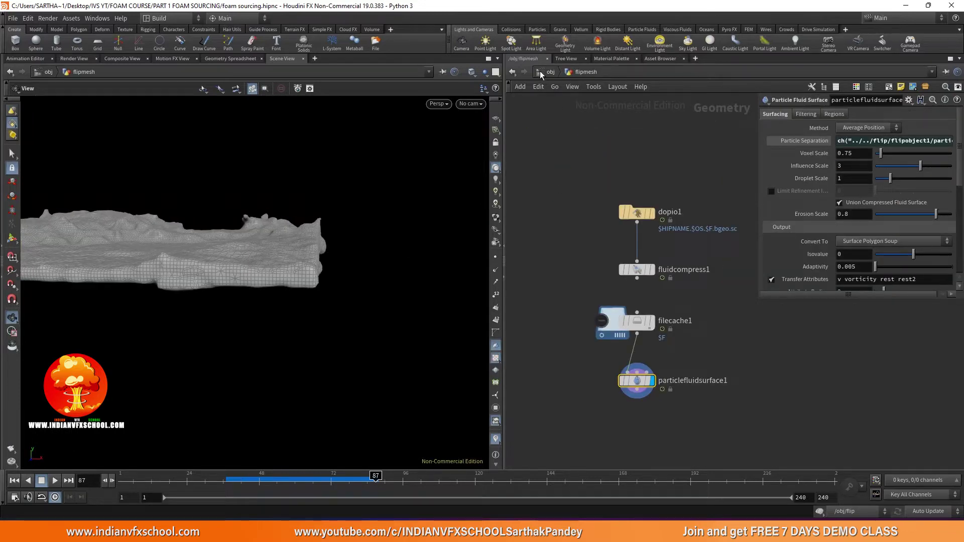
Open flipsolver1's parameters from the flip network in a separate window and place it over the viewport
left_click(540, 71)
scroll(560, 313, "up", 3)
double_click(617, 257)
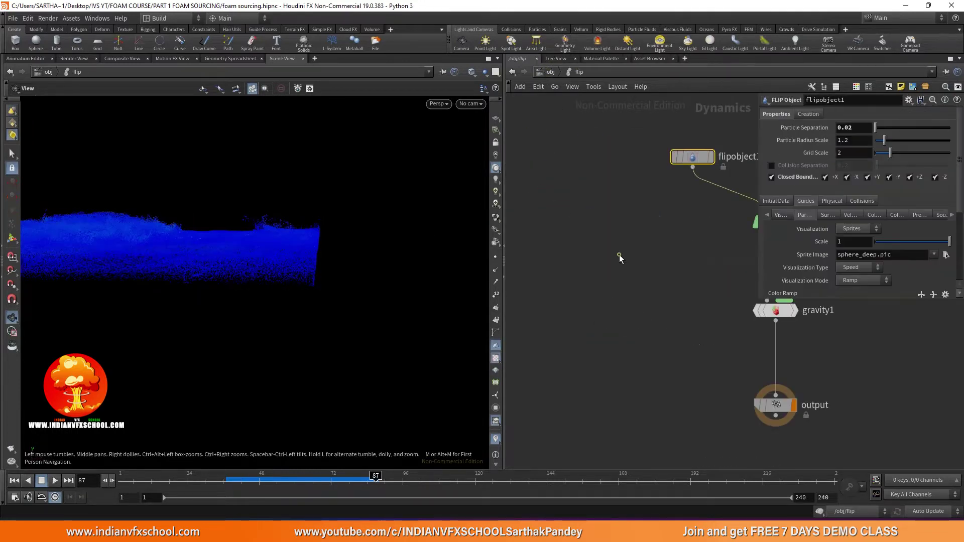
scroll(642, 293, "down", 2)
middle_click_drag(720, 265, 587, 265)
scroll(624, 247, "up", 4)
left_click(590, 242)
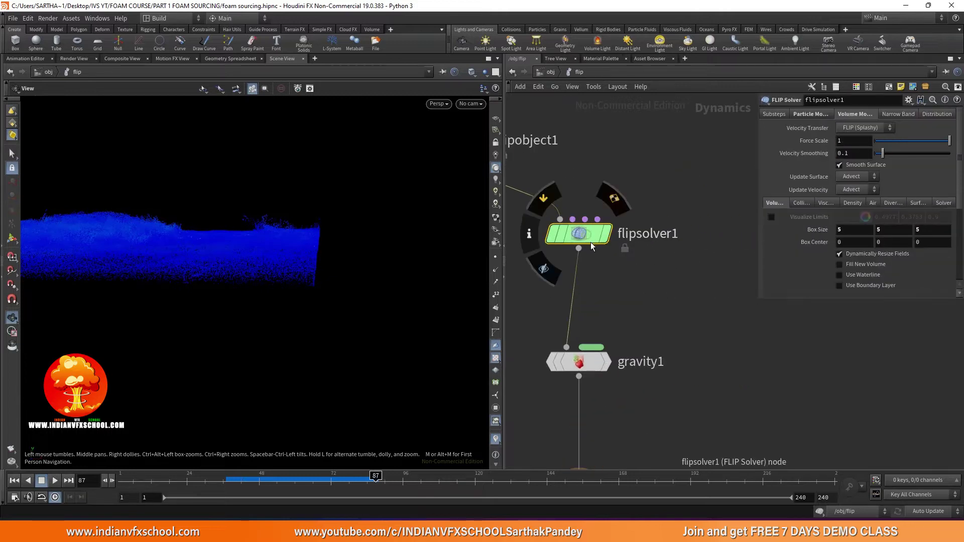
right_click(579, 232)
mouse_move(615, 275)
left_click(693, 273)
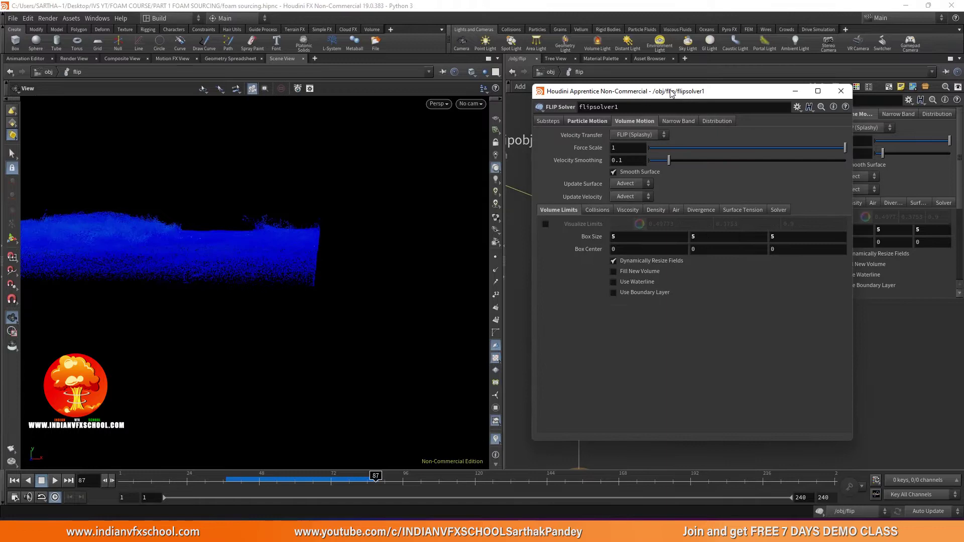
left_click_drag(671, 93, 224, 79)
Return to the flipmesh network and enable Use Bounding Box in the Particle Fluid Surface node's Regions settings
left_click(551, 72)
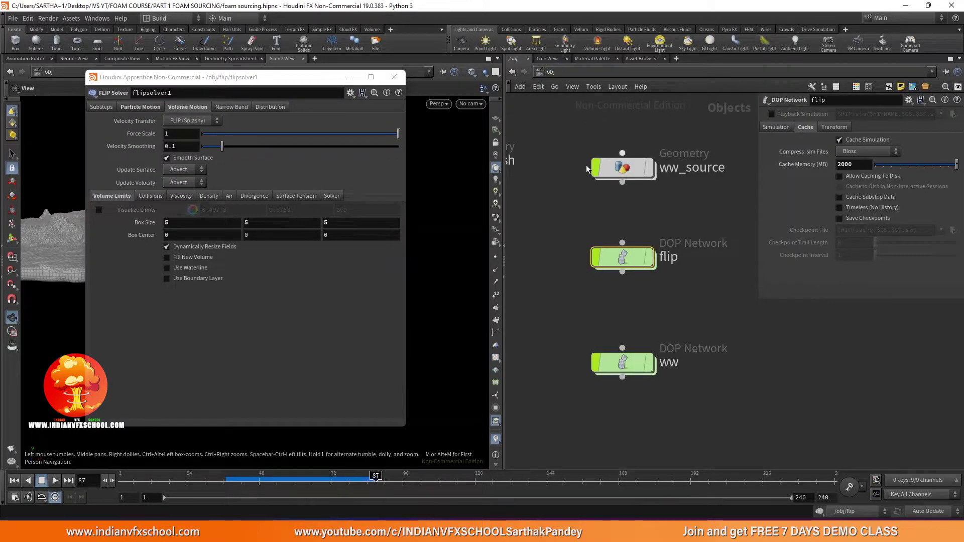
double_click(574, 196)
left_click(186, 223)
double_click(186, 223)
middle_click_drag(615, 229, 558, 192)
scroll(591, 326, "up", 3)
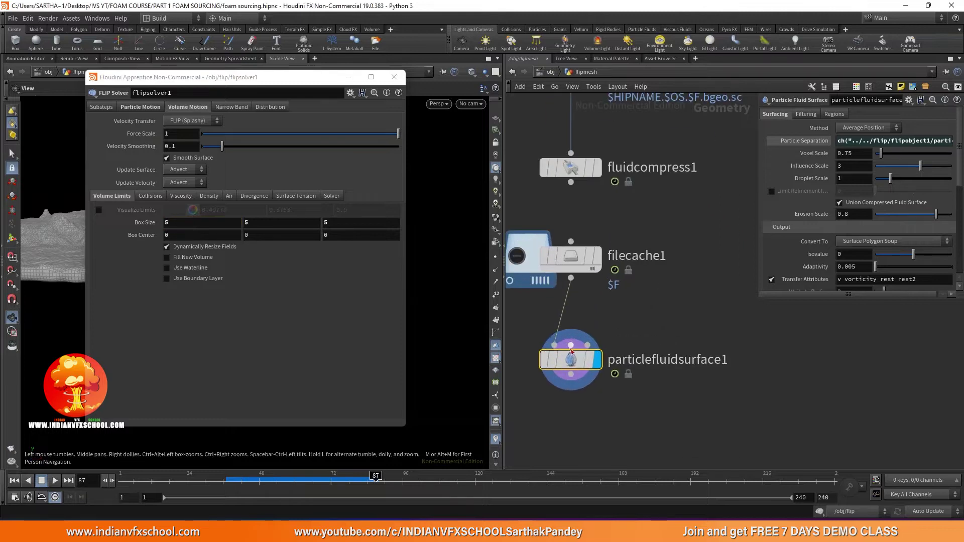
scroll(661, 289, "down", 3)
middle_click_drag(662, 288, 675, 269)
mouse_move(596, 292)
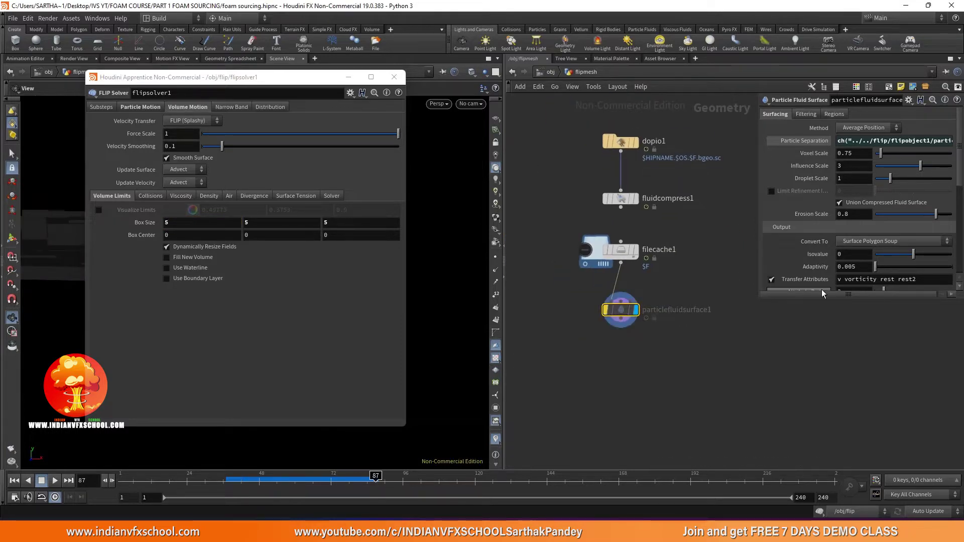
left_click(832, 113)
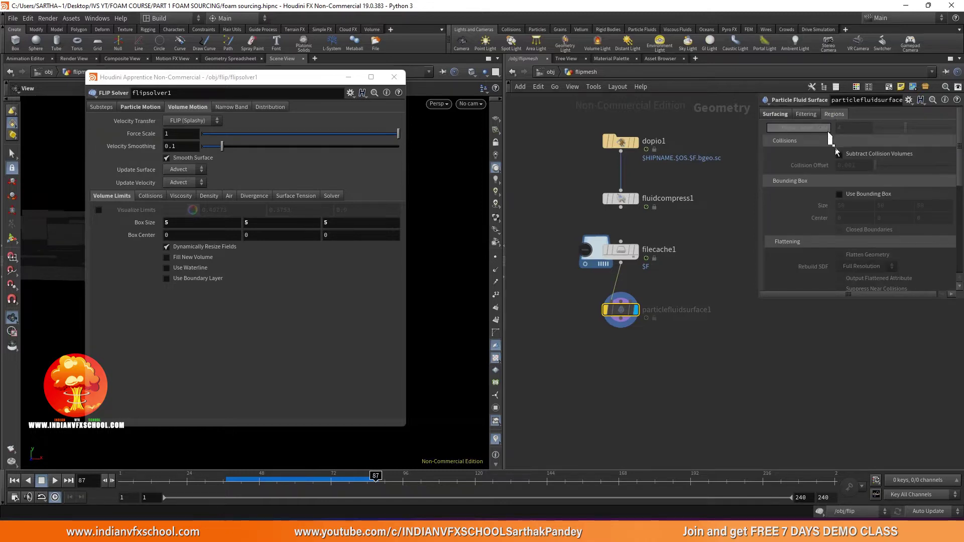
left_click(849, 194)
Reference flipsolver1's Box Size and Box Center relatively in the Particle Fluid Surface's bounding box Size and Center, and close the solver's parameter window
left_click_drag(145, 223, 830, 225)
left_click(830, 222)
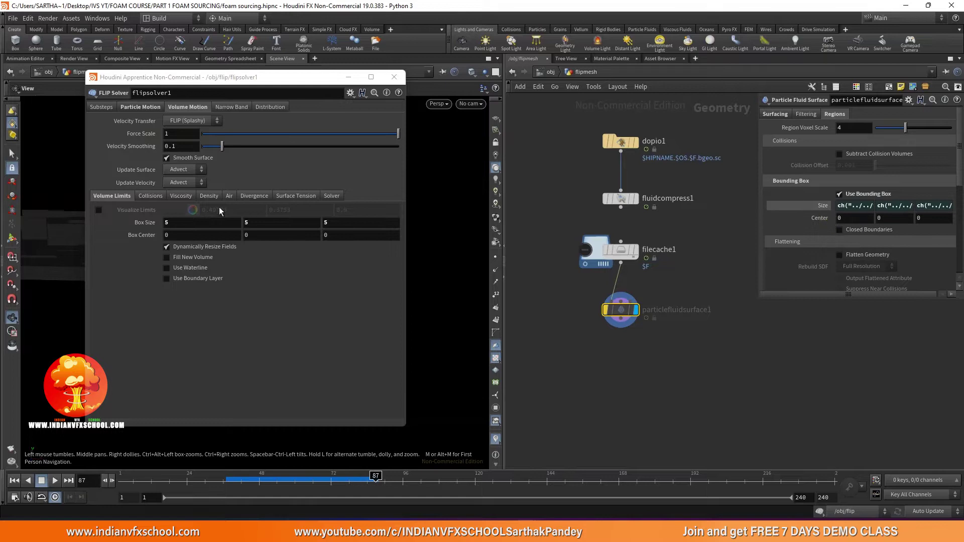
left_click_drag(852, 219, 851, 221)
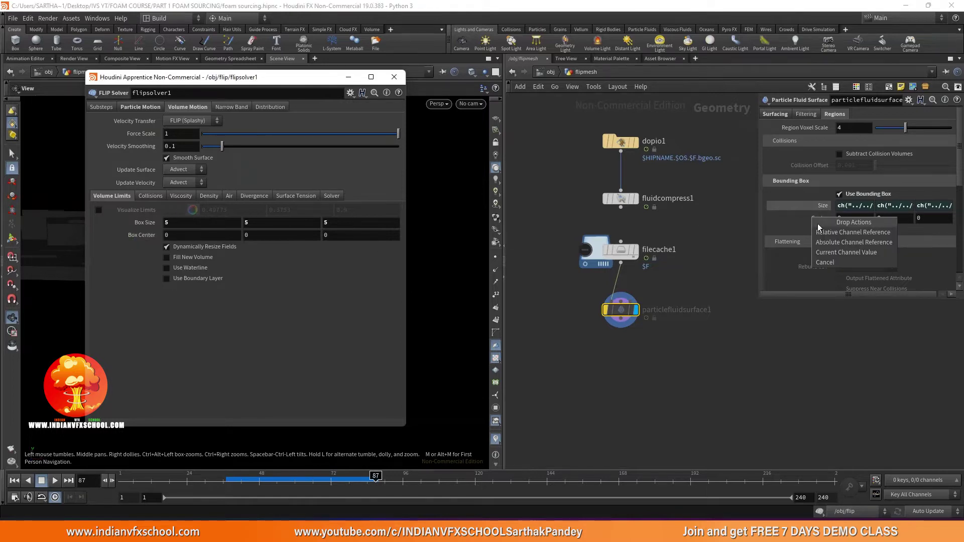
left_click(833, 232)
left_click(394, 77)
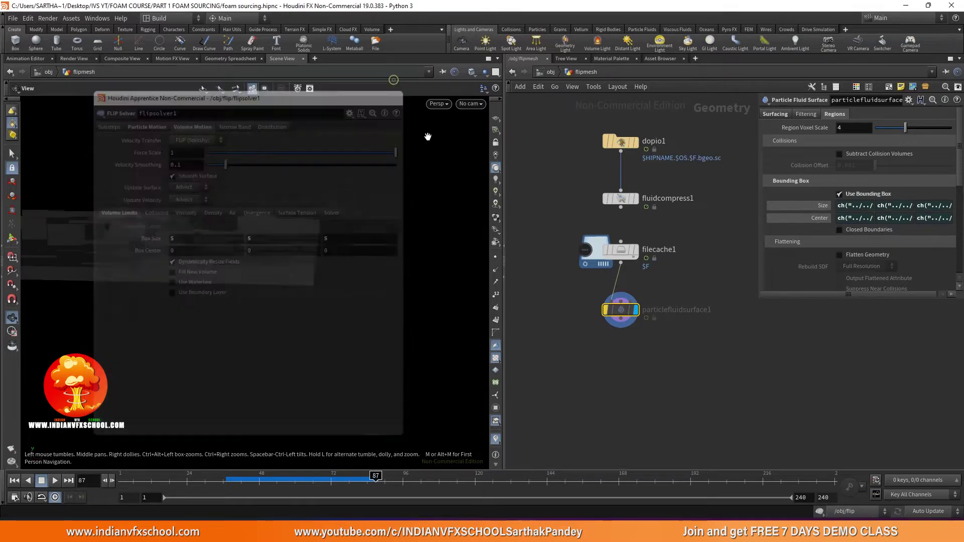
Enable Closed Boundaries on the Particle Fluid Surface node and inspect the edges of the bounded mesh
mouse_move(604, 302)
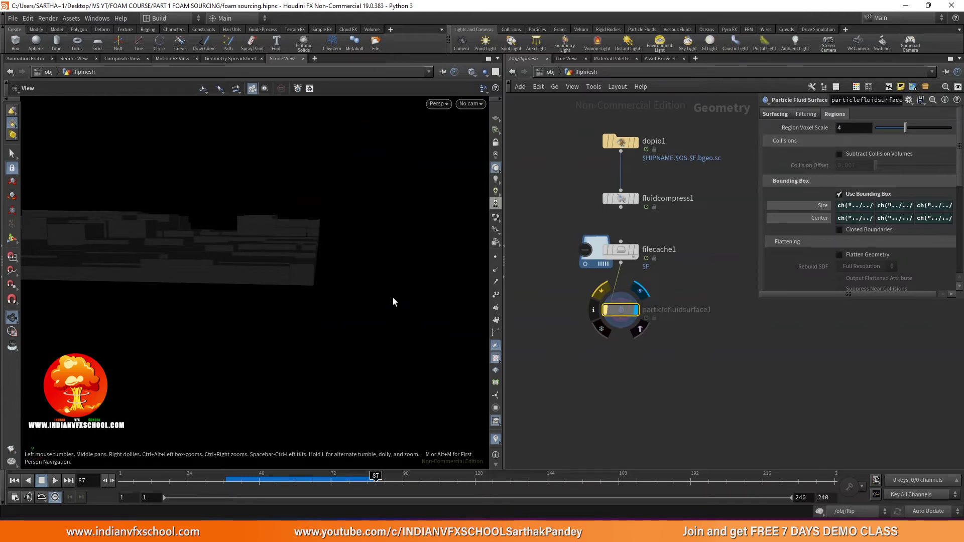
mouse_move(321, 218)
left_mouse_down()
mouse_move(287, 258)
mouse_move(314, 215)
left_mouse_up()
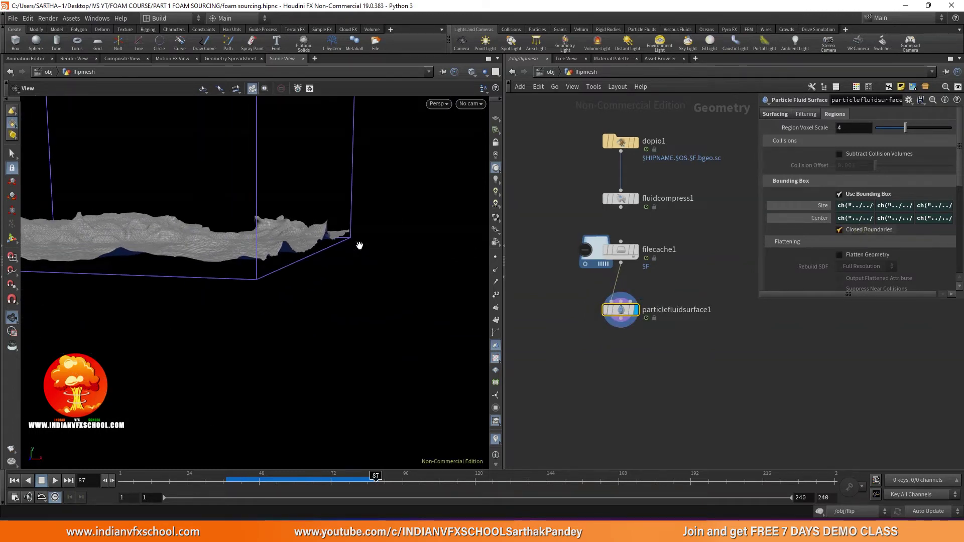
left_click_drag(283, 247, 296, 264)
scroll(612, 306, "down", 2)
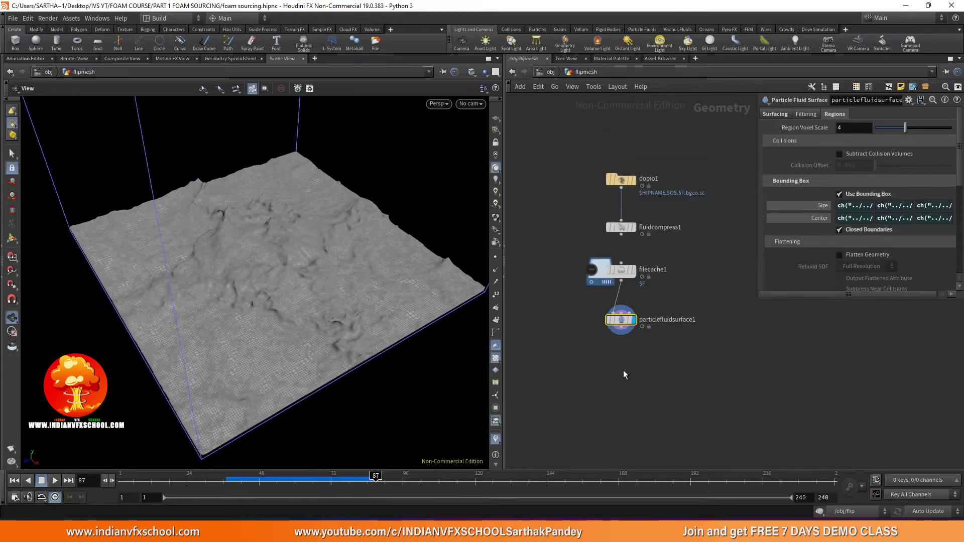
Duplicate filecache1 below particlefluidsurface1 and connect the copy to the fluid surface's output
scroll(603, 295, "up", 2)
scroll(606, 295, "down", 1)
middle_click_drag(606, 294, 612, 266)
left_click_drag(628, 167, 607, 279, "alt")
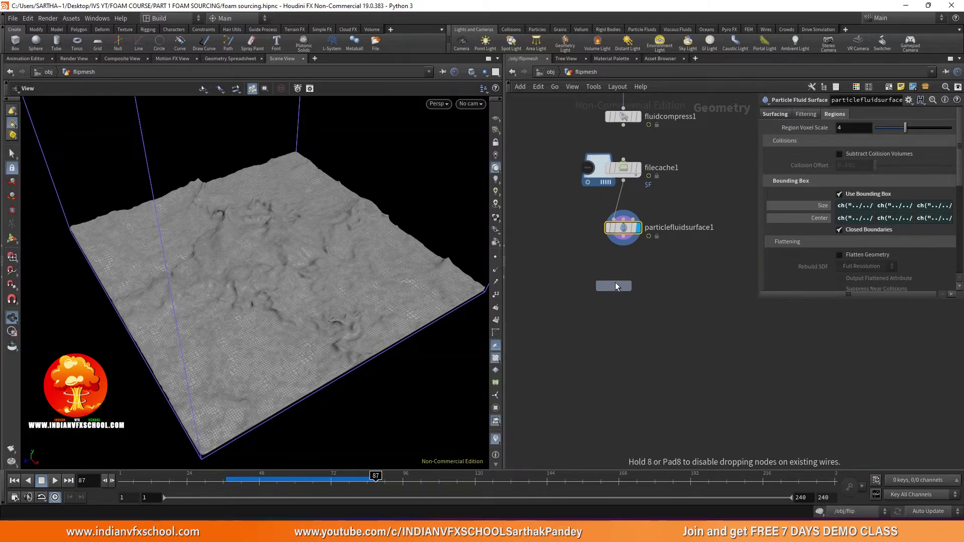
left_click(626, 256)
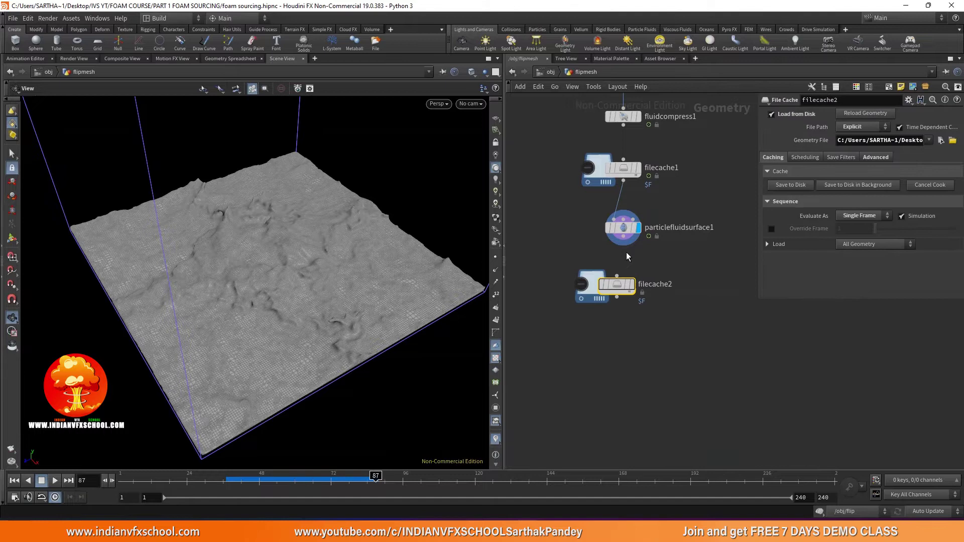
scroll(623, 249, "up", 3)
left_click_drag(624, 229, 621, 313)
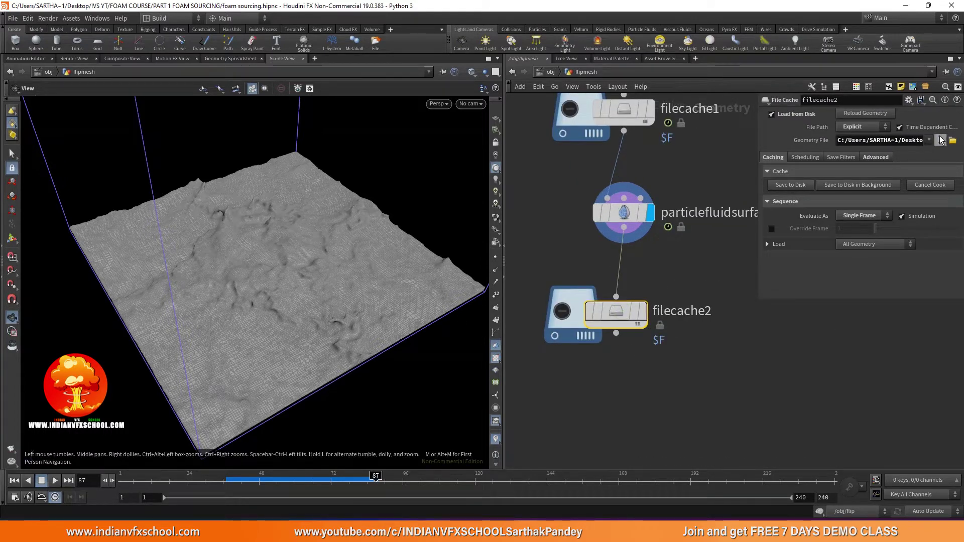
Set filecache2's Geometry File to $F in a new flipmesh folder inside Desktop/foam and save the mesh cache to disk
left_click(941, 140)
double_click(723, 61)
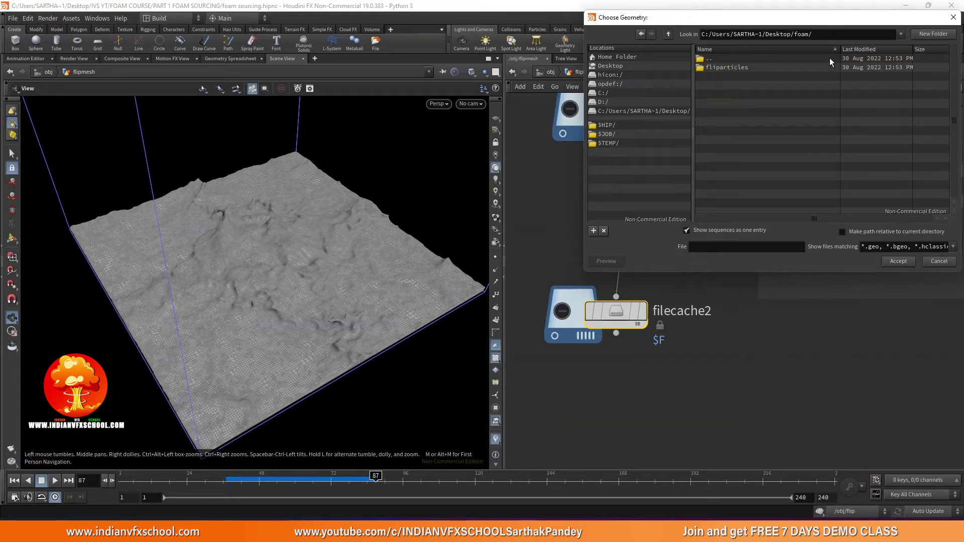
left_click(934, 34)
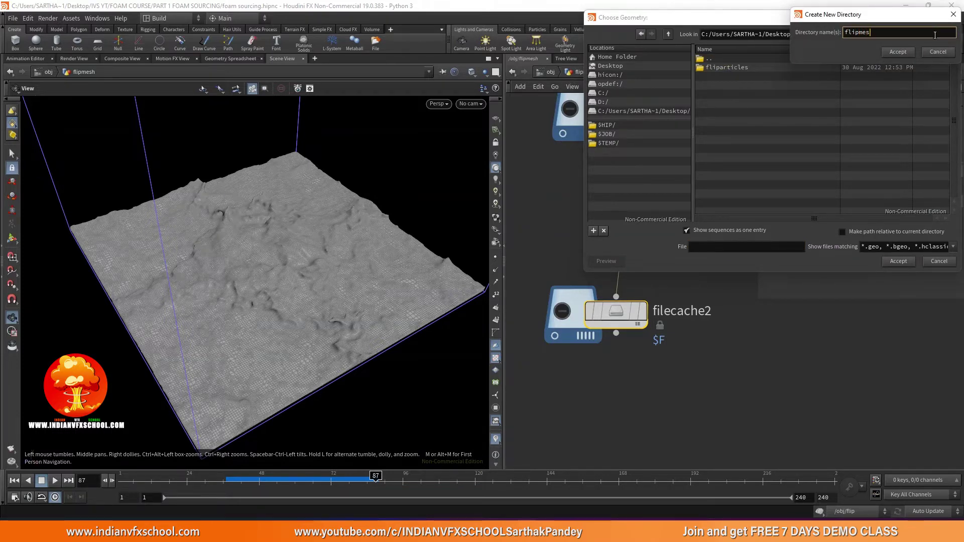
key("Return")
left_click(721, 247)
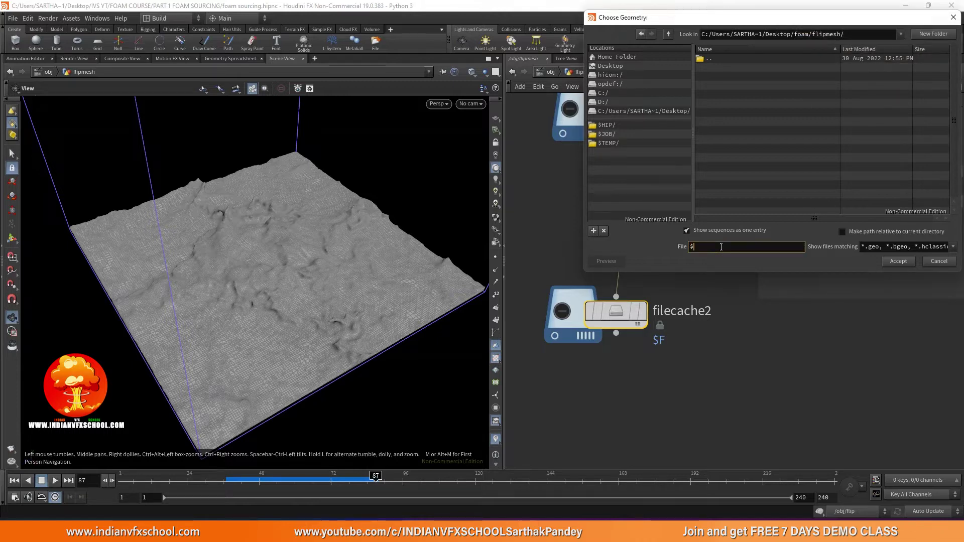
type("$F")
left_click(899, 262)
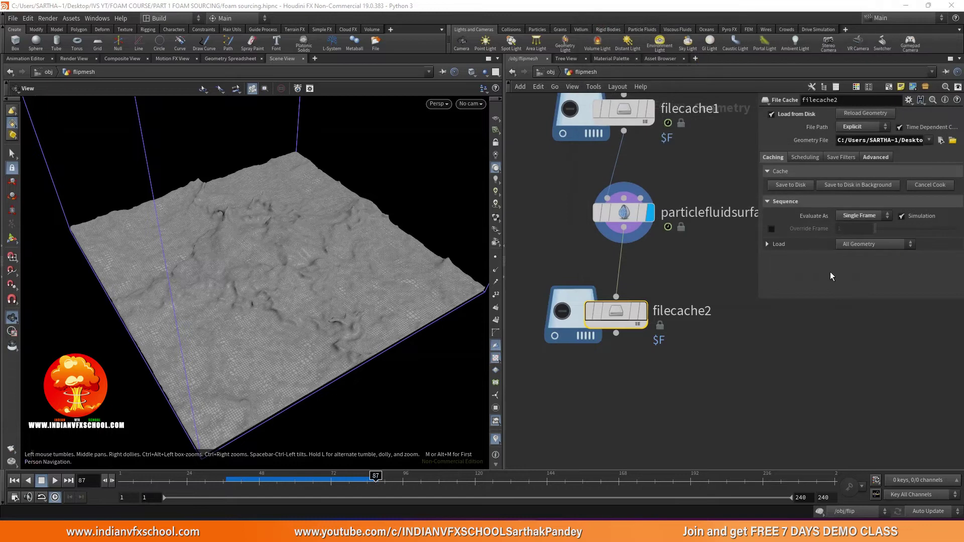
left_click(792, 185)
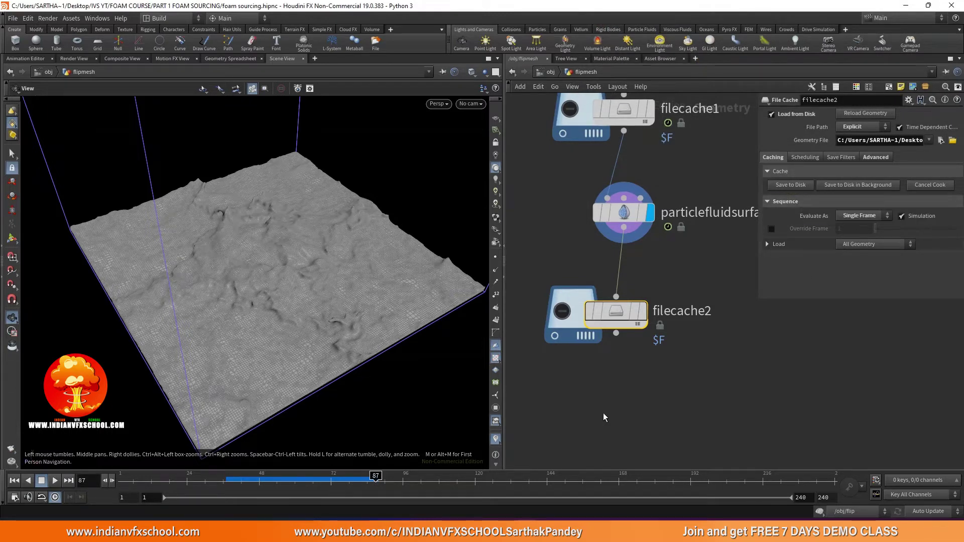
Display filecache2, cut its wire from particlefluidsurface1 and toggle Load from Disk off and on again
scroll(589, 361, "down", 2)
scroll(615, 314, "up", 4)
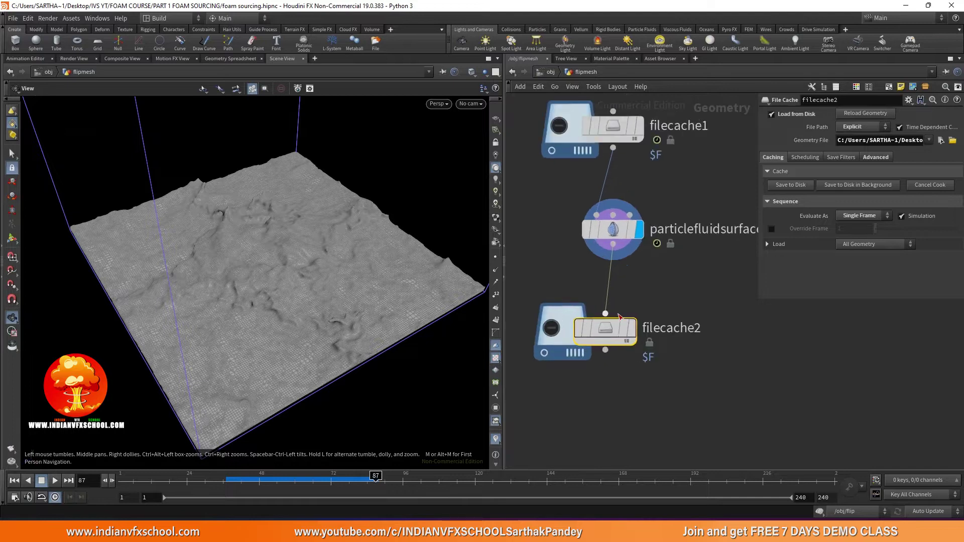
left_click(637, 331)
key("y")
left_click_drag(648, 271, 540, 269)
left_click(772, 114)
left_click(771, 115)
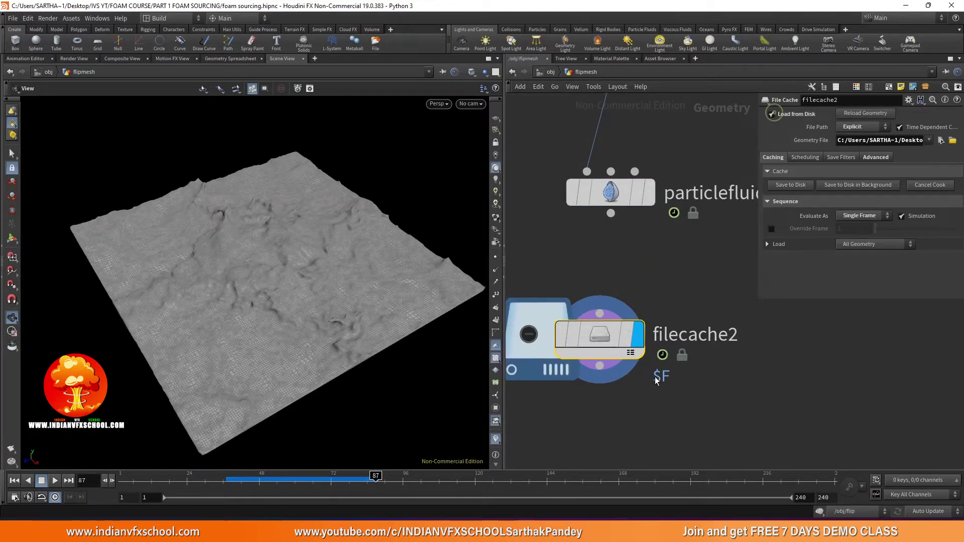
Add a Null below filecache2, connected to its output, and set it as the displayed node
scroll(672, 251, "down", 3)
left_click_drag(633, 280, 631, 292)
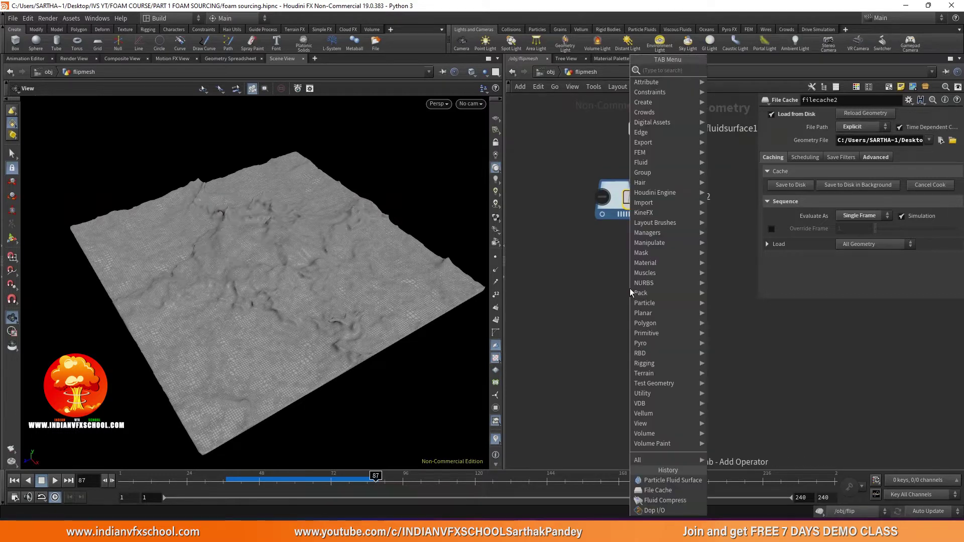
type("nu")
key("Return")
left_click(630, 289)
left_click(641, 284)
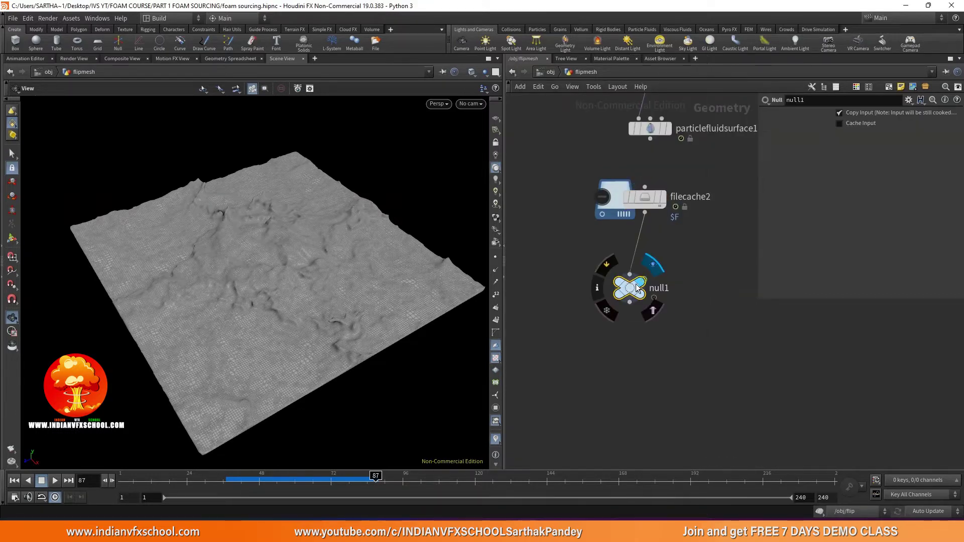
left_click_drag(639, 286, 644, 290)
Rename the Null under filecache2 as mesh and copy the node
double_click(672, 291)
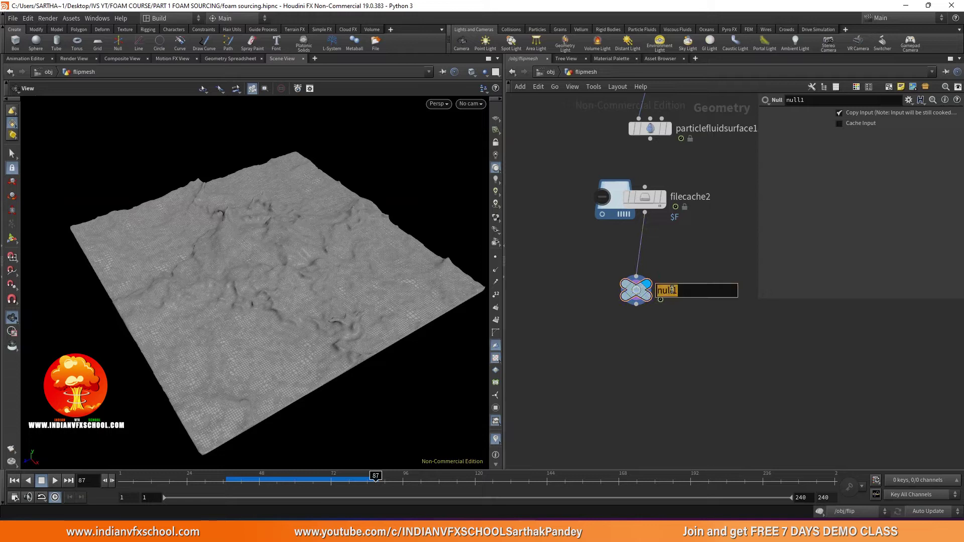
key("Return")
scroll(633, 295, "up", 3)
key("ctrl+c")
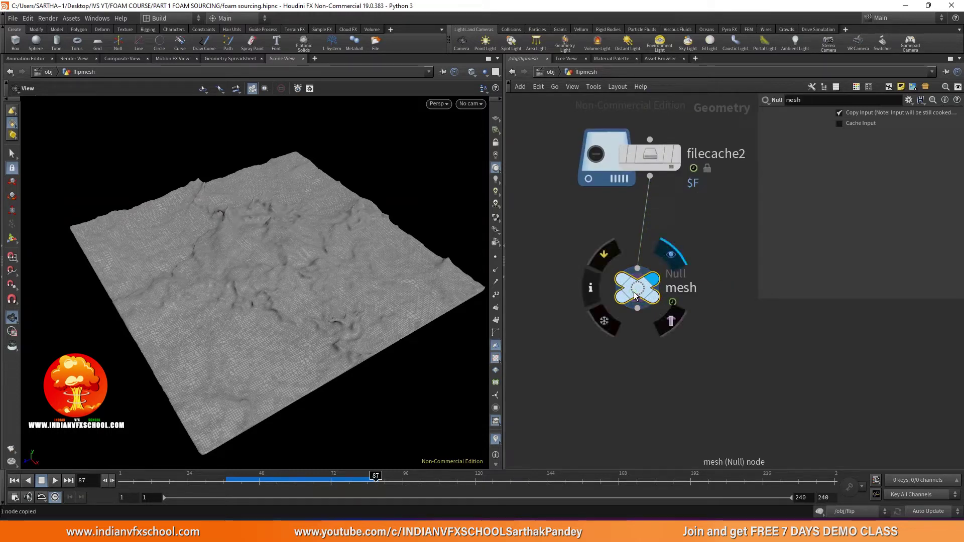
Return to the object level and start a render of the fluid mesh in the Render View
left_click(549, 73)
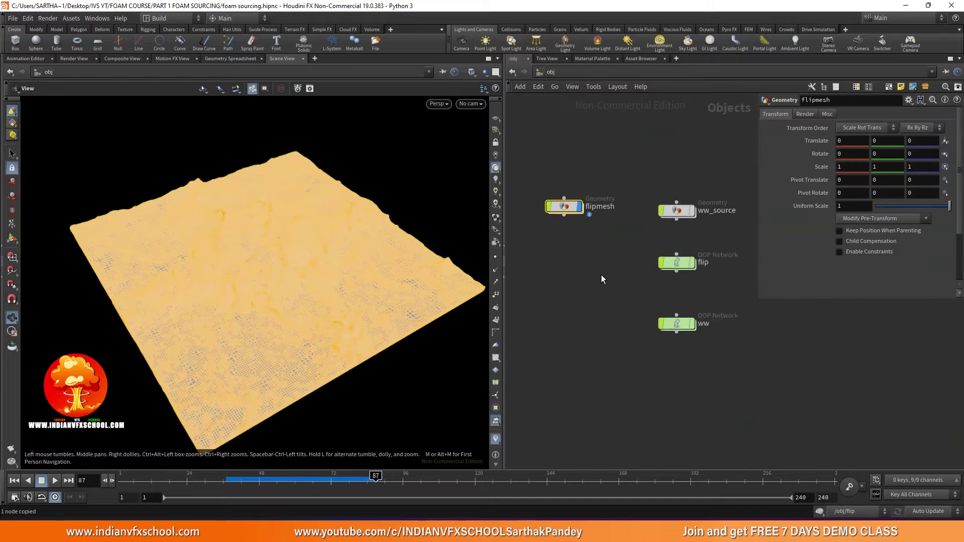
left_click(602, 278)
scroll(583, 272, "up", 3)
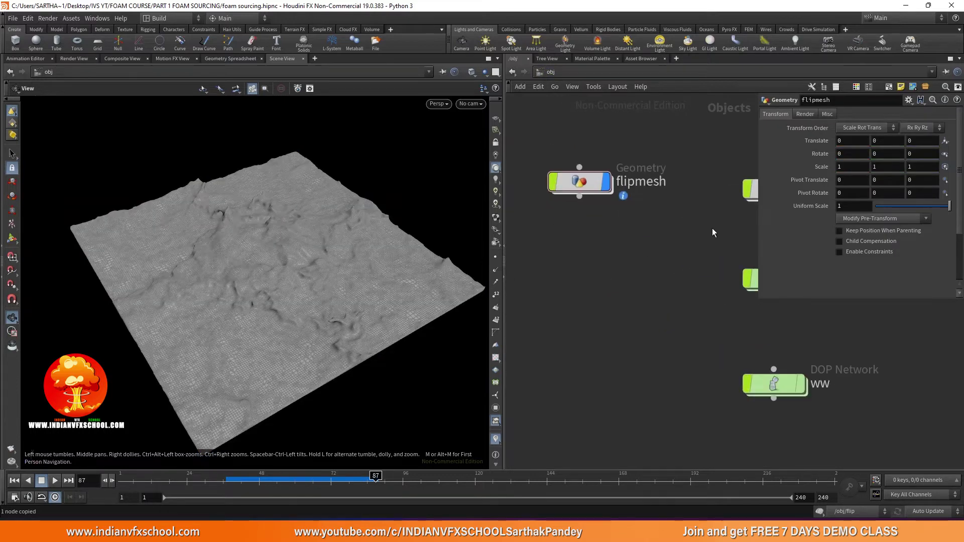
scroll(613, 221, "down", 5)
middle_click_drag(614, 225, 617, 252)
scroll(616, 252, "up", 4)
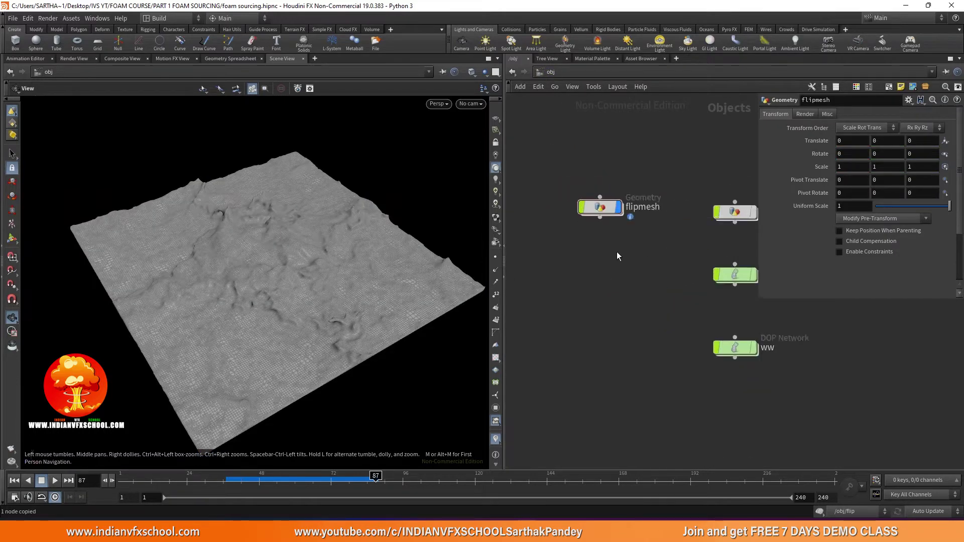
left_click_drag(361, 229, 280, 146)
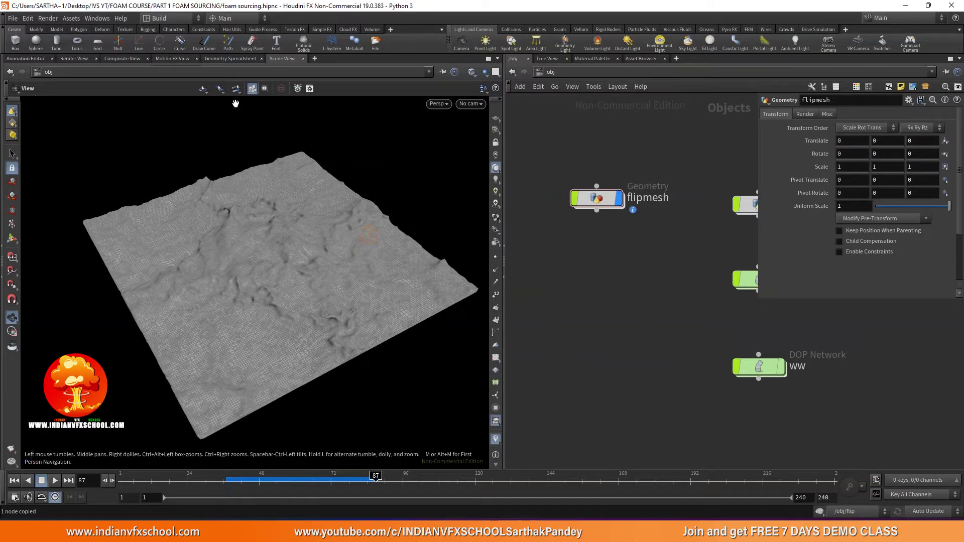
left_click_drag(258, 61, 265, 61)
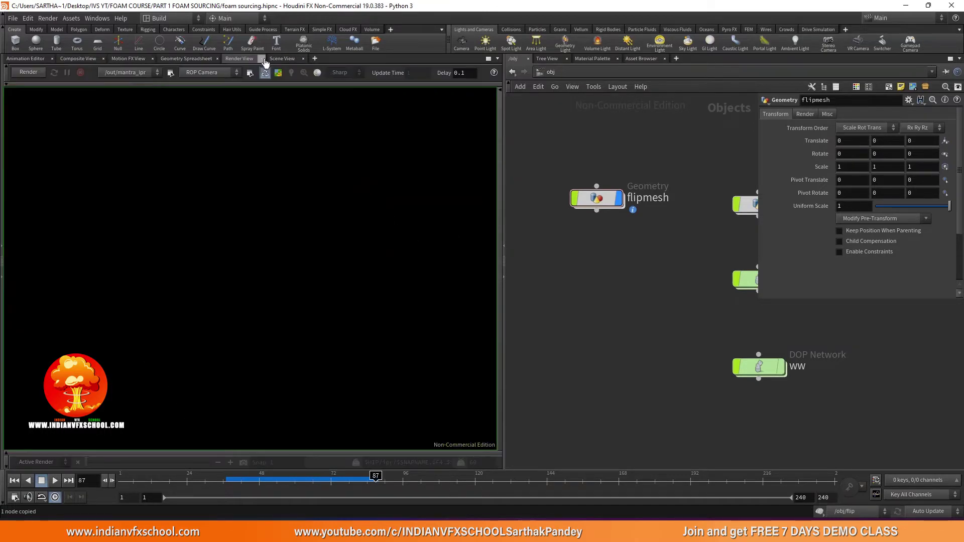
left_click(35, 72)
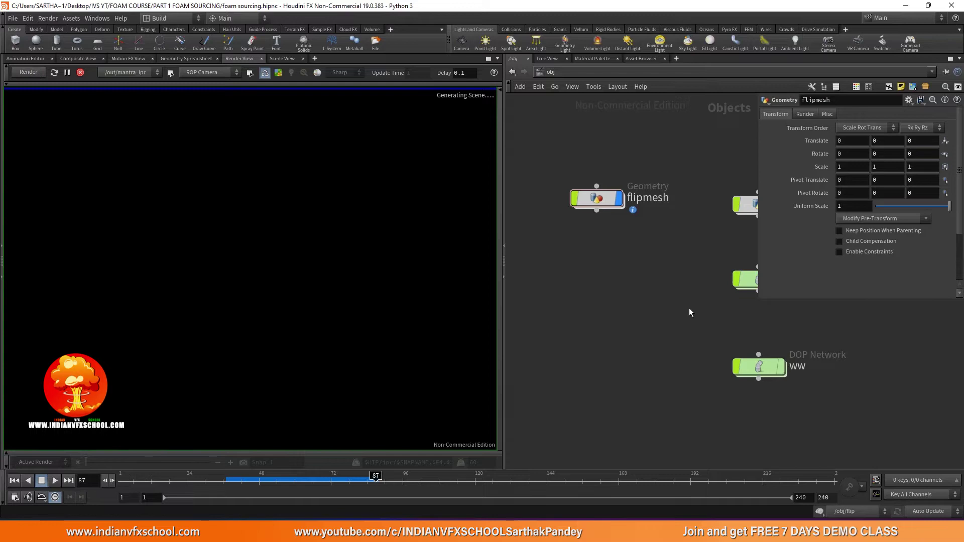
Add an Environment Light below flipmesh in the object network
scroll(644, 282, "down", 3)
middle_click_drag(643, 283, 612, 266)
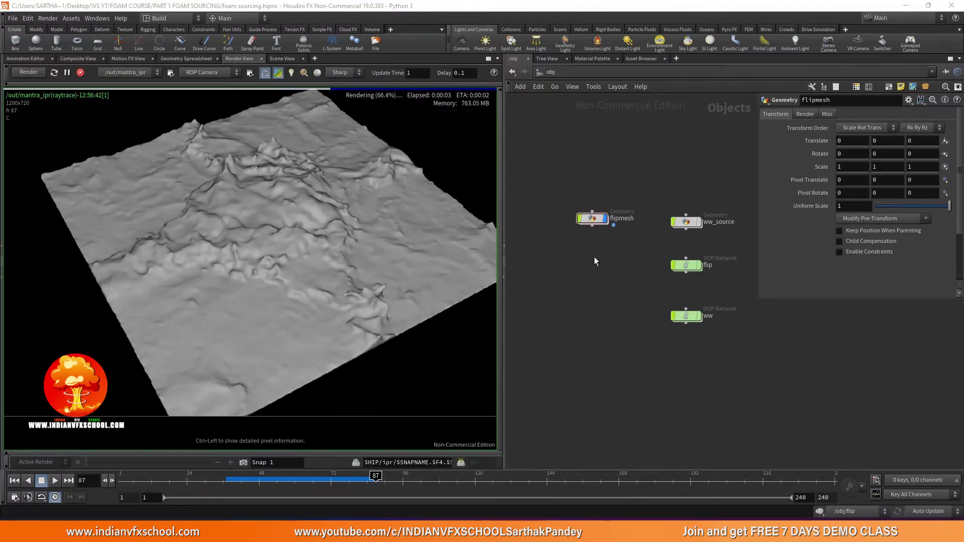
scroll(594, 261, "up", 2)
key("Tab")
type("en")
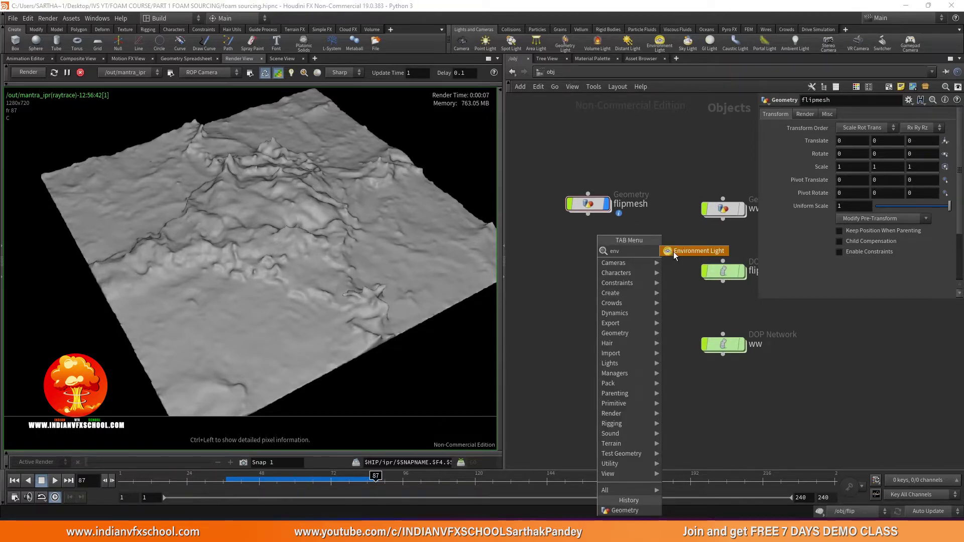
left_click(674, 252)
left_click(584, 272)
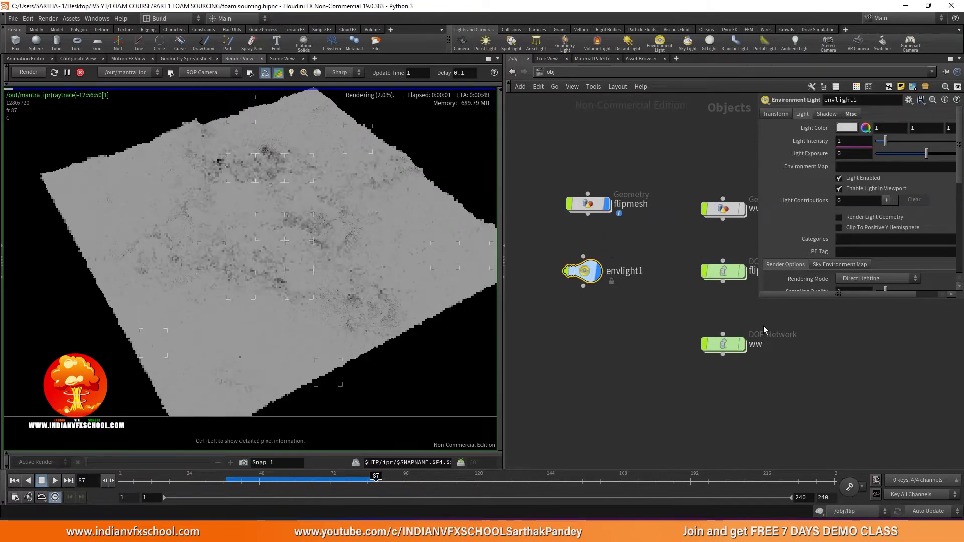
Load the air_museum_playground 8k EXR from the Desktop as the light's Environment Map and inspect the updated render
left_click_drag(759, 297, 687, 305)
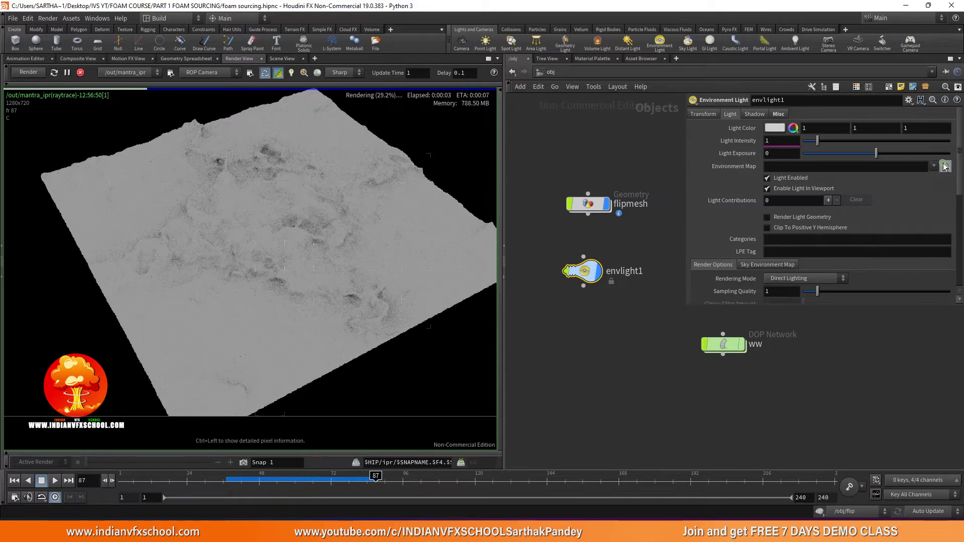
left_click(944, 166)
left_click(610, 65)
scroll(733, 125, "down", 5)
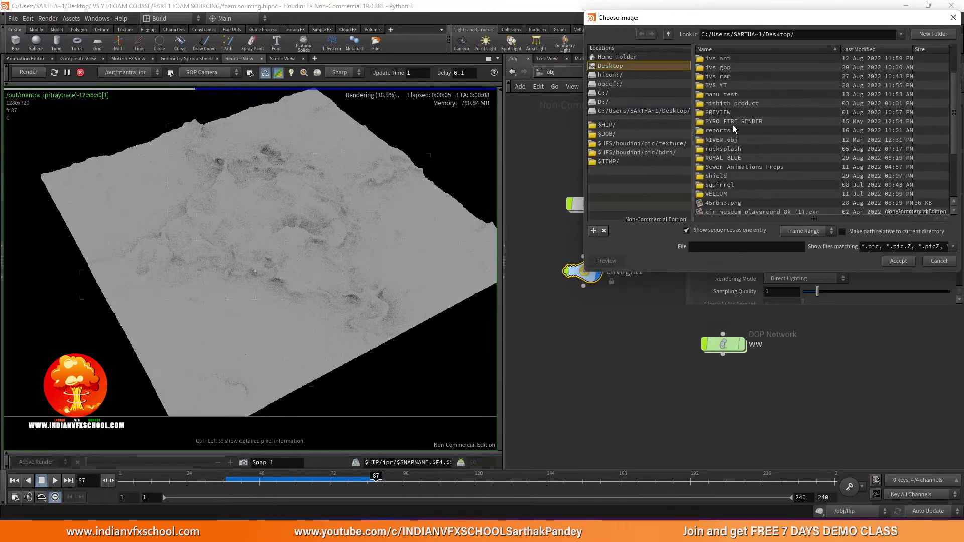
double_click(736, 166)
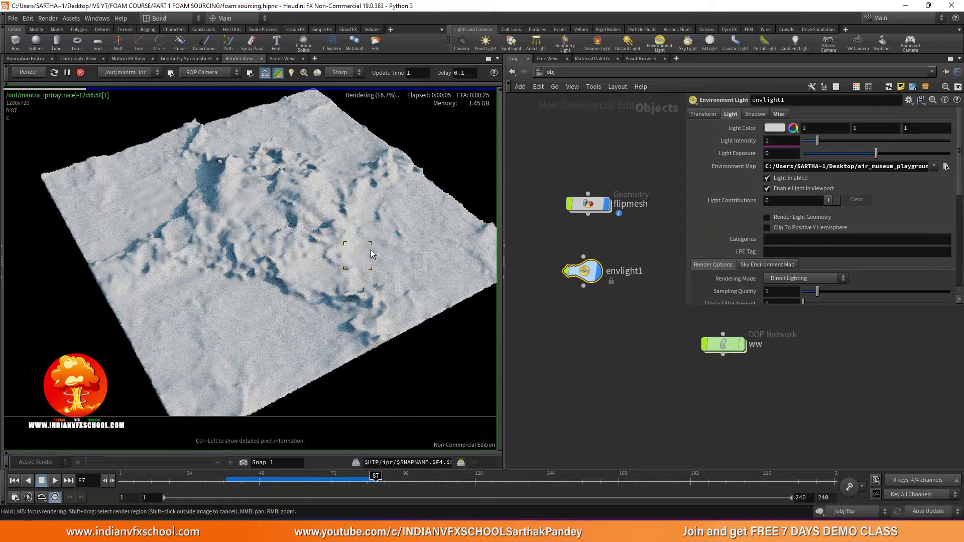
scroll(232, 243, "down", 3)
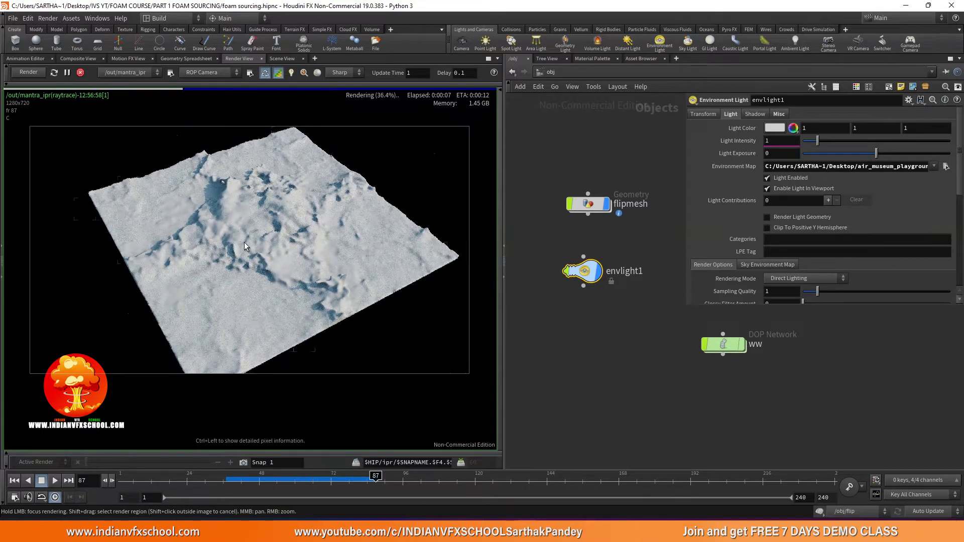
middle_click_drag(231, 243, 221, 240)
Open the basicliquid material's parameters from the scene's material palette
left_click(591, 59)
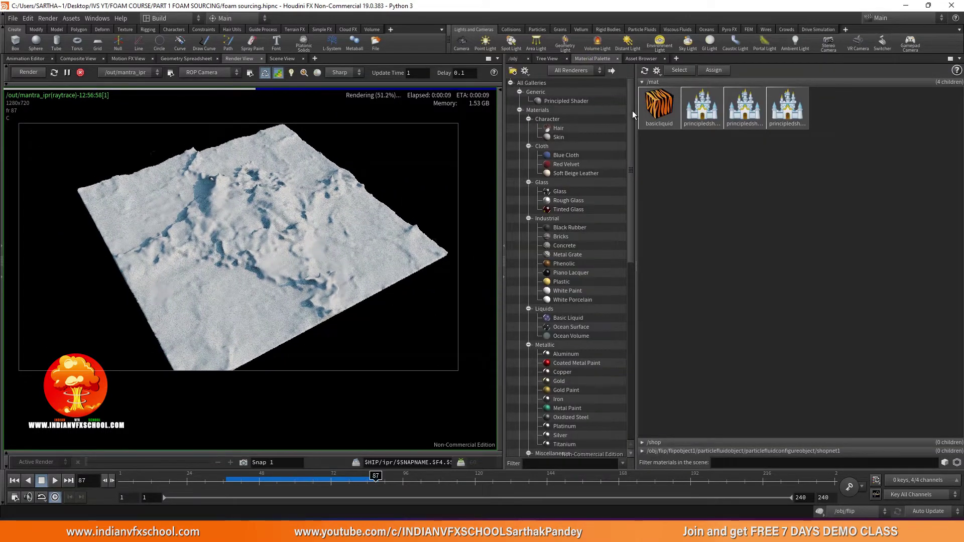
left_click(660, 121)
double_click(660, 122)
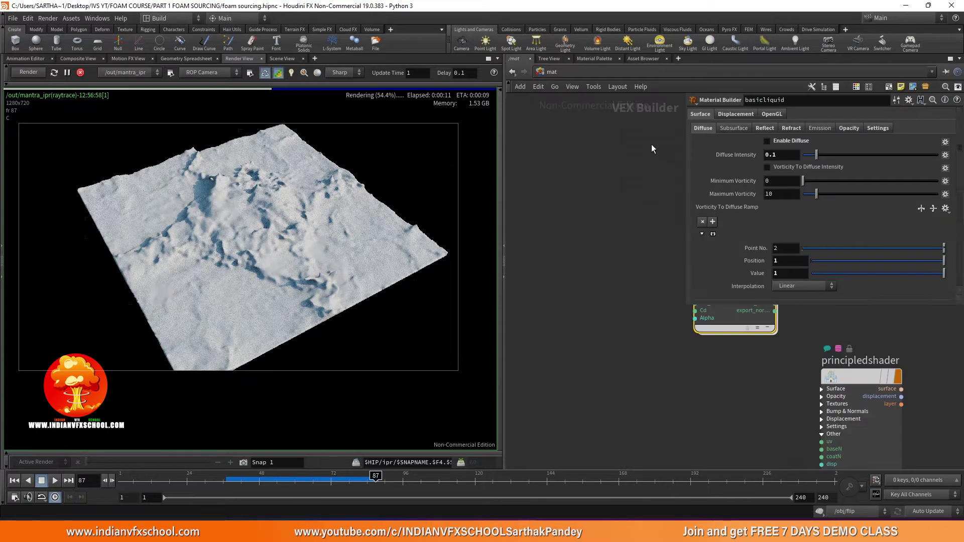
Delete the existing basicliquid and principledshader materials from the material network and return to the material palette
left_click_drag(572, 148, 692, 396)
key("Delete")
left_click(596, 58)
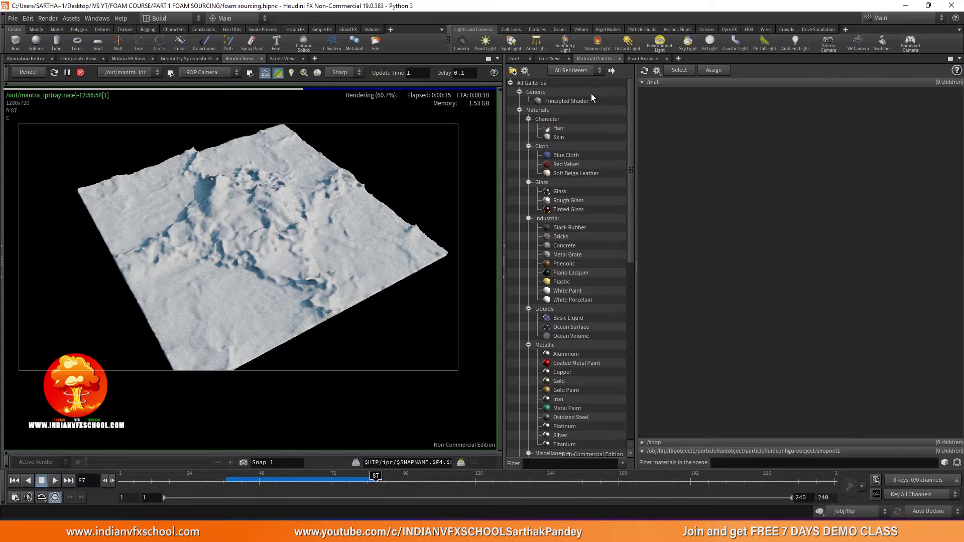
left_click_drag(675, 117, 675, 116)
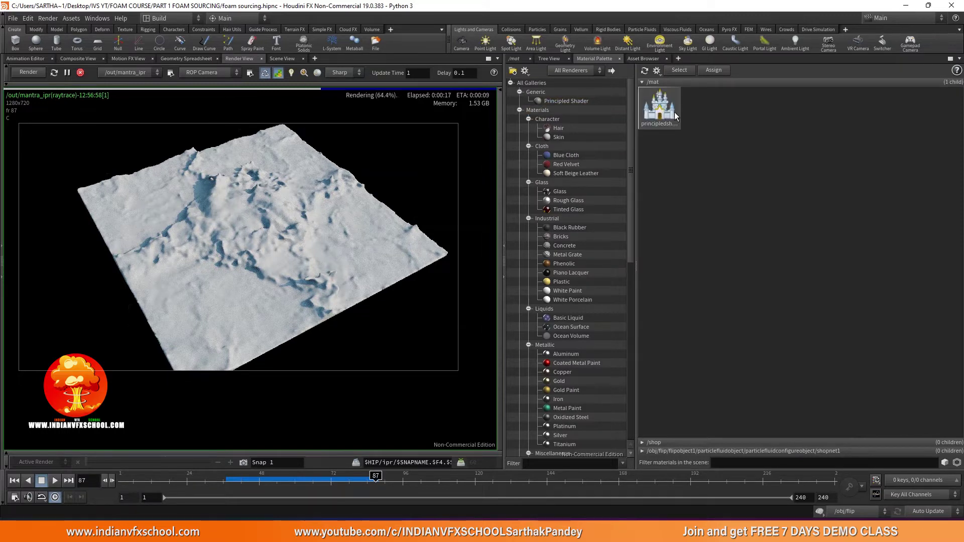
double_click(660, 114)
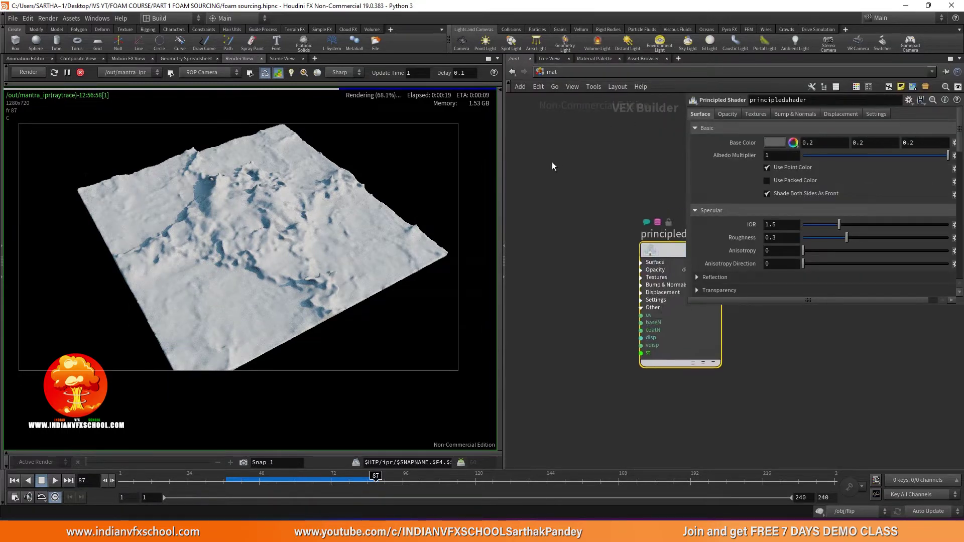
key("Delete")
left_click(593, 62)
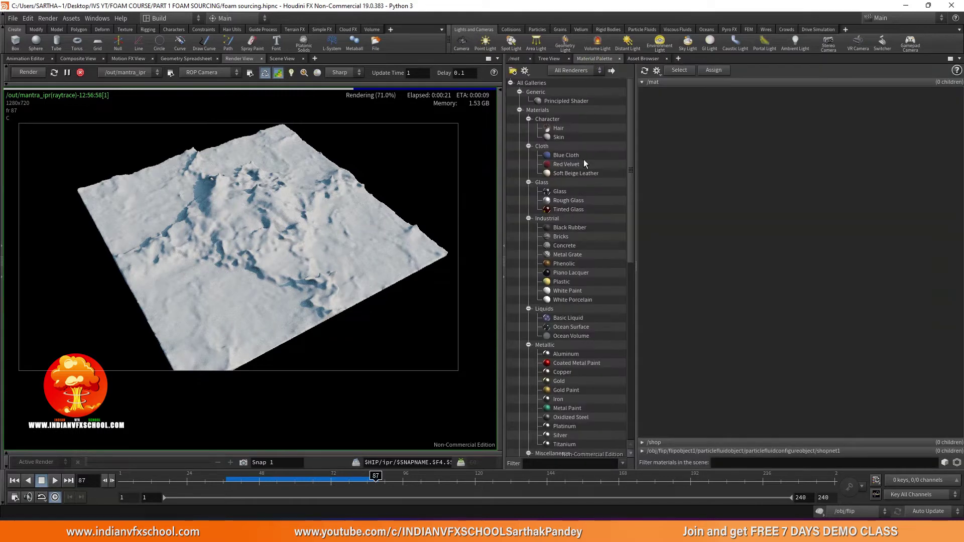
Add a fresh Basic Liquid material from the gallery to the scene and disable its diffuse component
left_click_drag(565, 318, 660, 117)
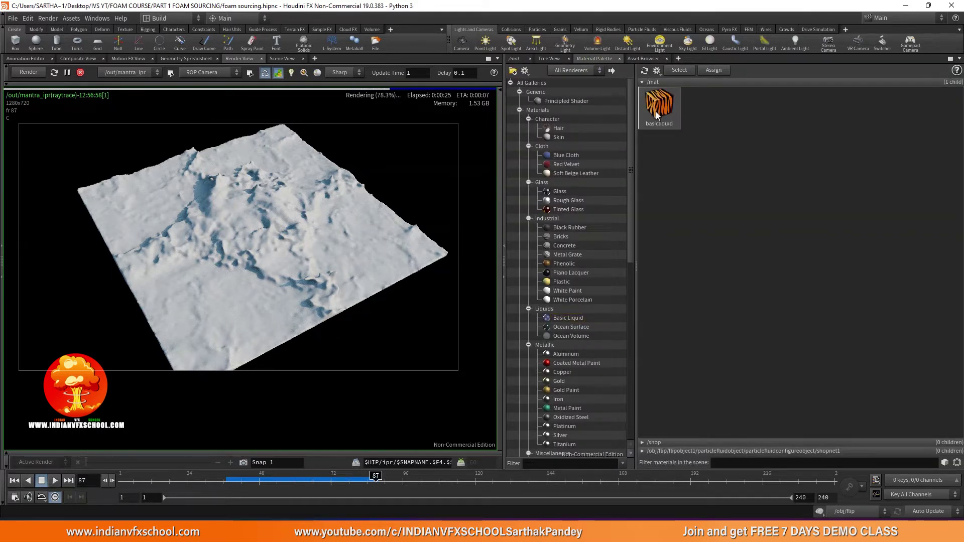
double_click(657, 115)
scroll(642, 168, "down", 2)
middle_click_drag(642, 168, 560, 168)
scroll(601, 199, "up", 3)
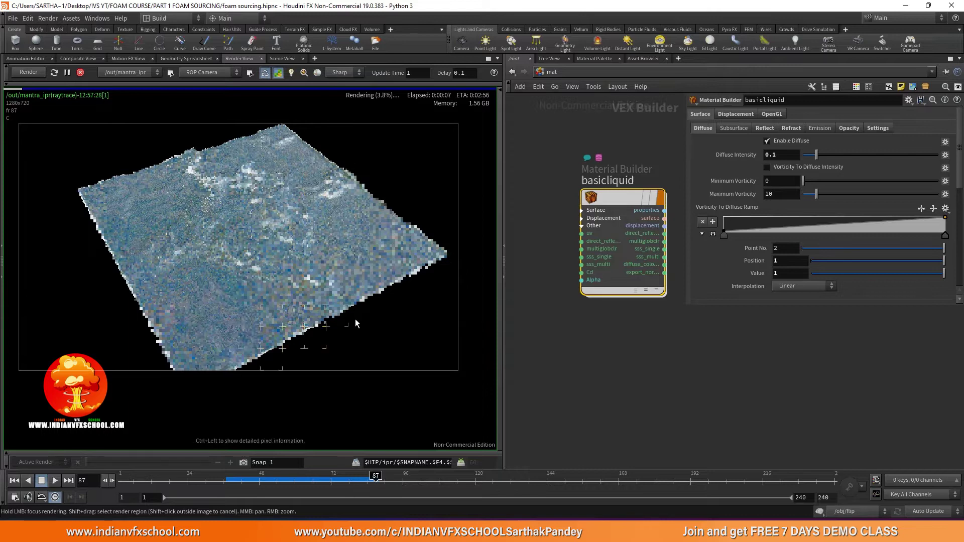
middle_click_drag(569, 335, 546, 330)
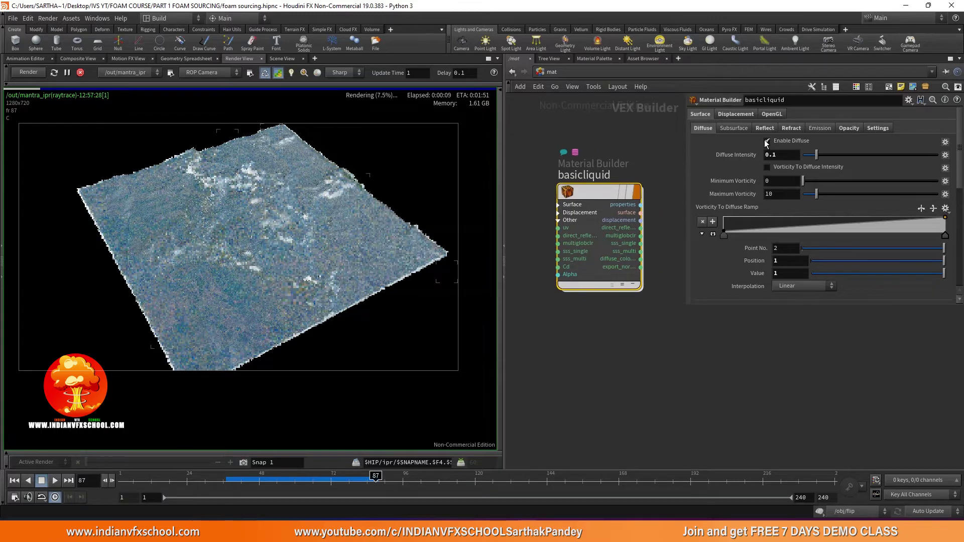
left_click(782, 141)
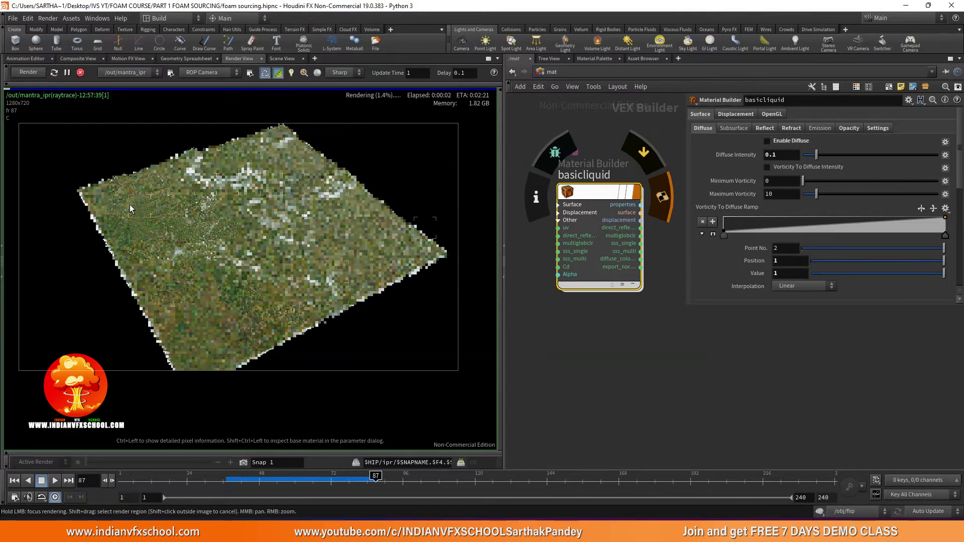
Examine the surface and edges of the fluid in the updated render up close
scroll(130, 204, "up", 3)
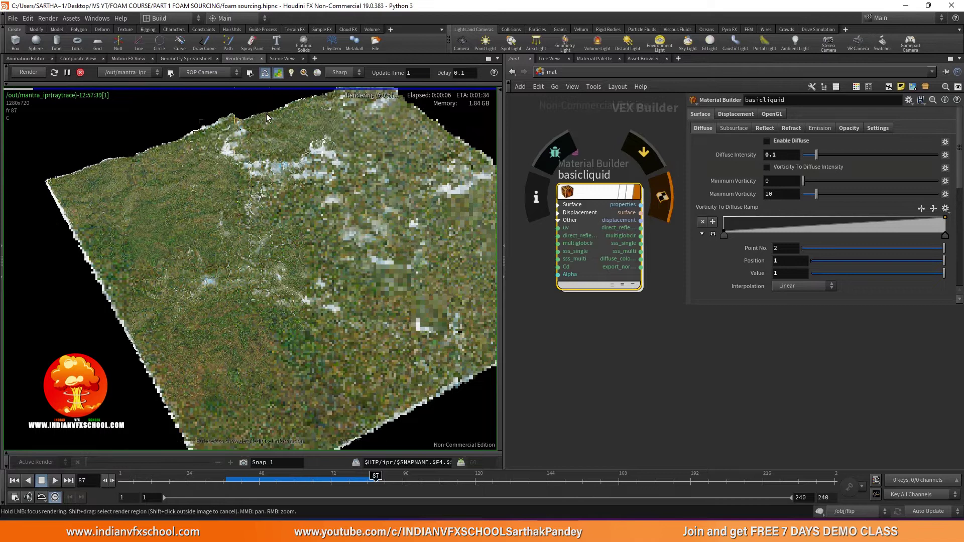
middle_click_drag(283, 140, 195, 186)
left_click_drag(194, 186, 229, 327)
right_click_drag(319, 282, 340, 246)
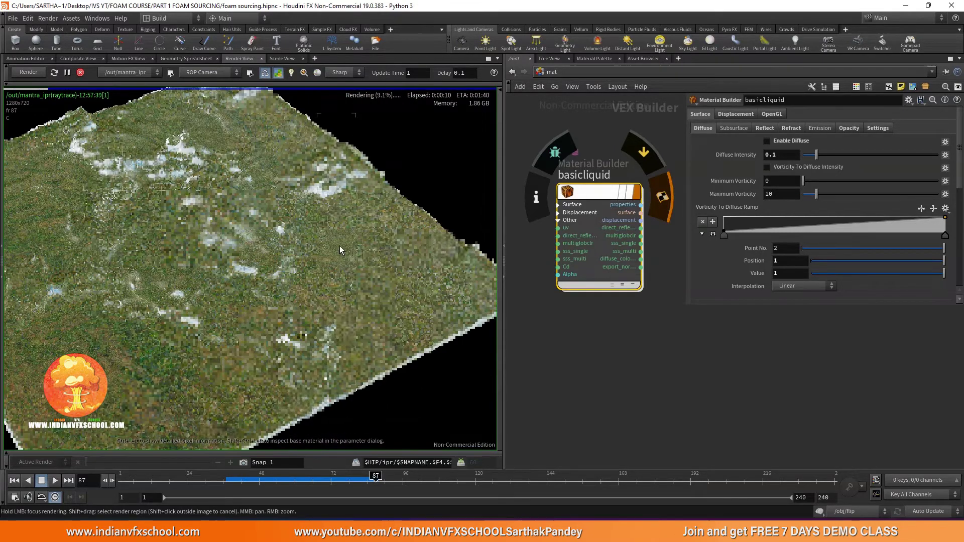
scroll(366, 286, "up", 2)
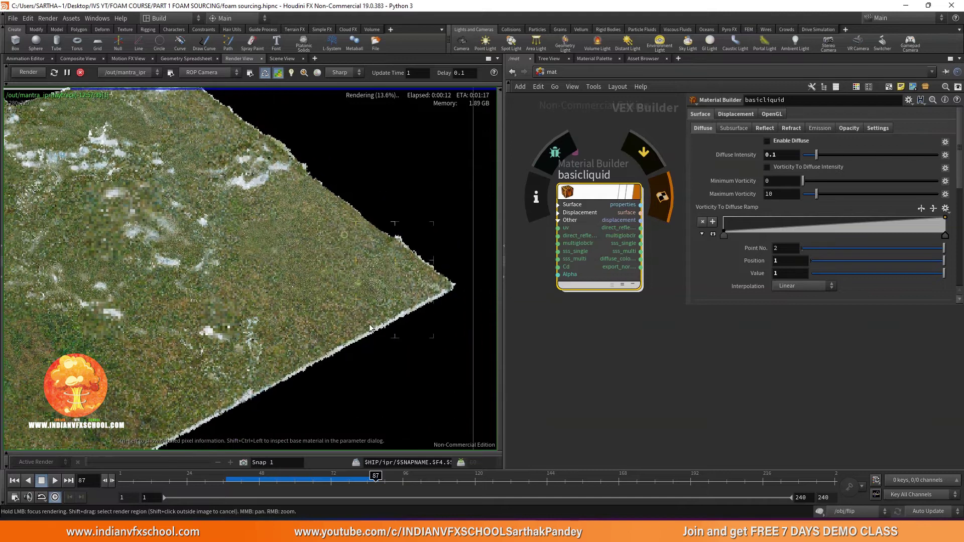
left_click(343, 310)
scroll(295, 342, "down", 3)
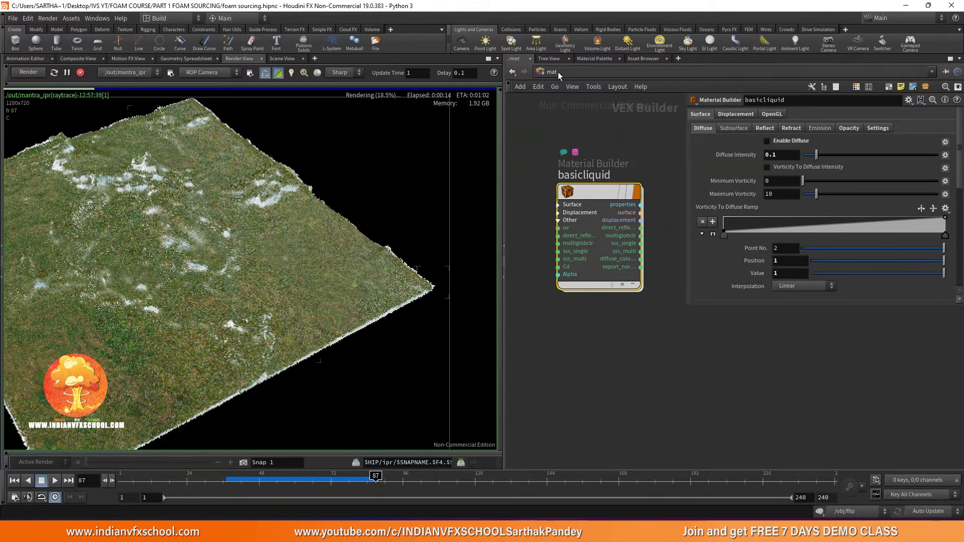
Return to the object level, select envlight1 and try its Render Light Geometry option
left_click(541, 71)
left_click(558, 114)
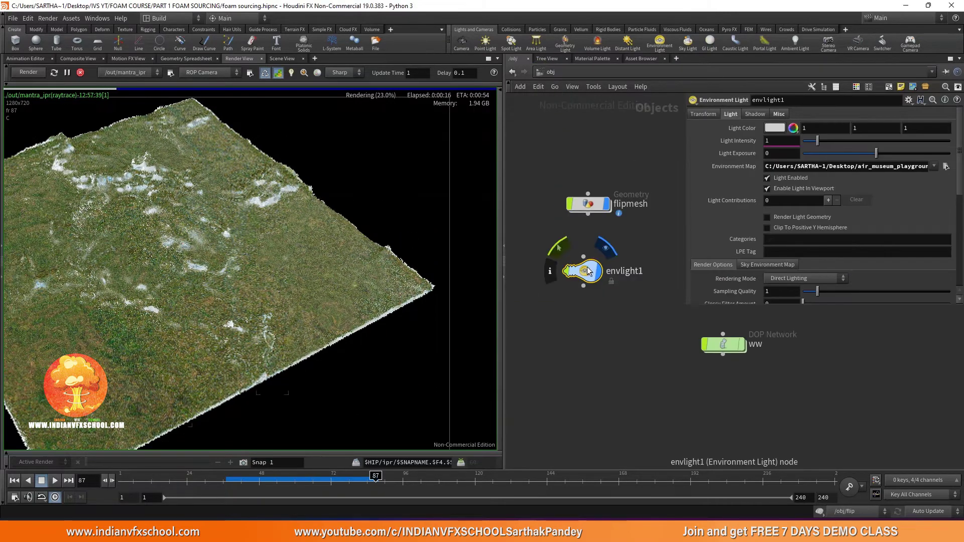
left_click(767, 217)
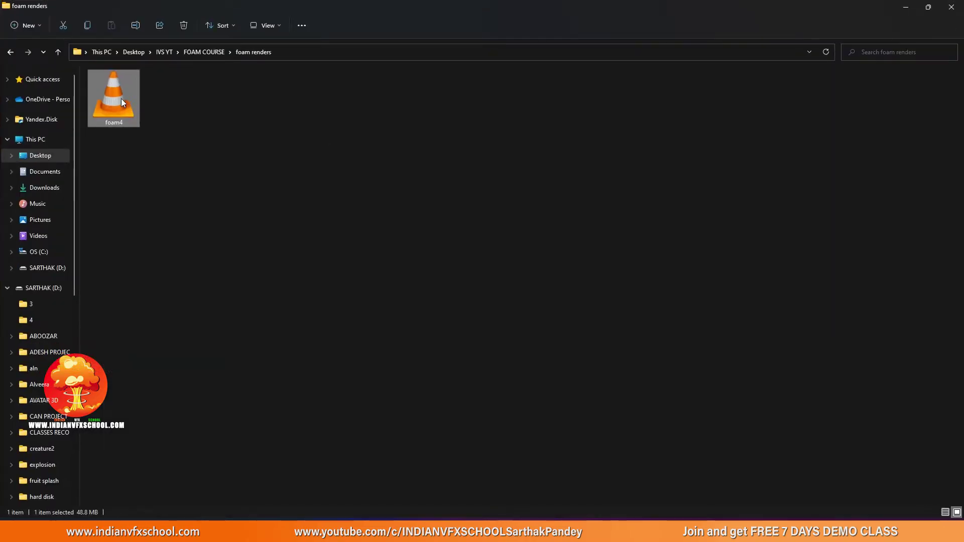
Play the foam4 reference video from the foam renders folder, pause it, and compare it with the current fluid render in Houdini
double_click(122, 99)
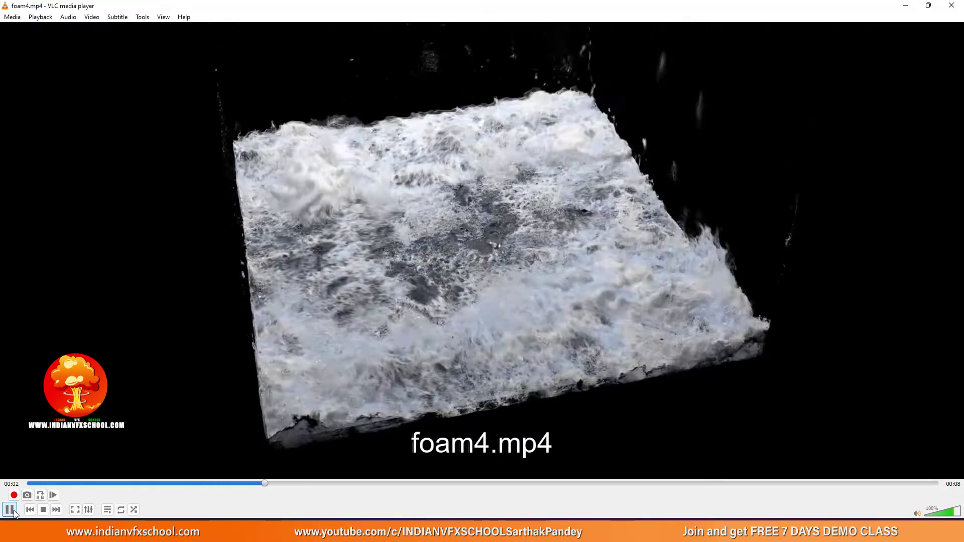
left_click(10, 510)
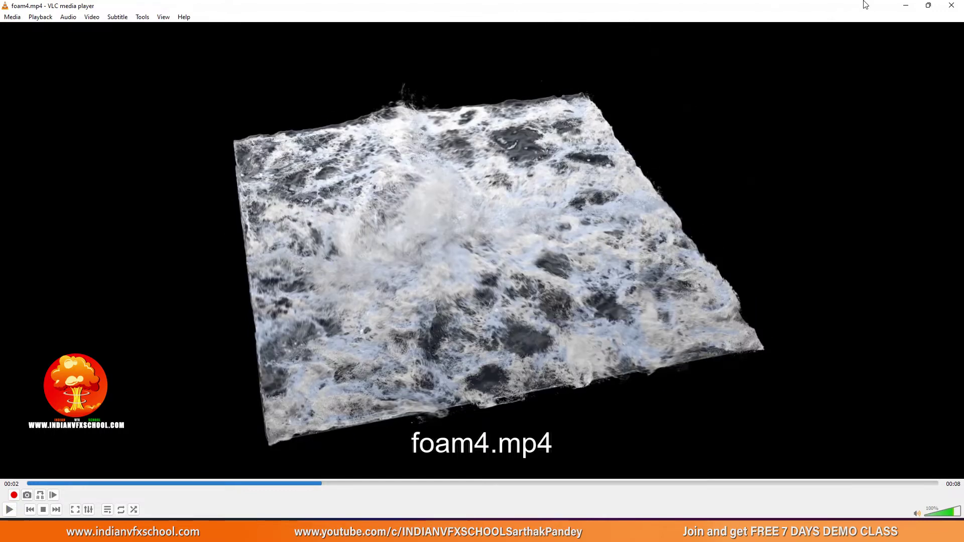
left_click(929, 6)
key("super+Down")
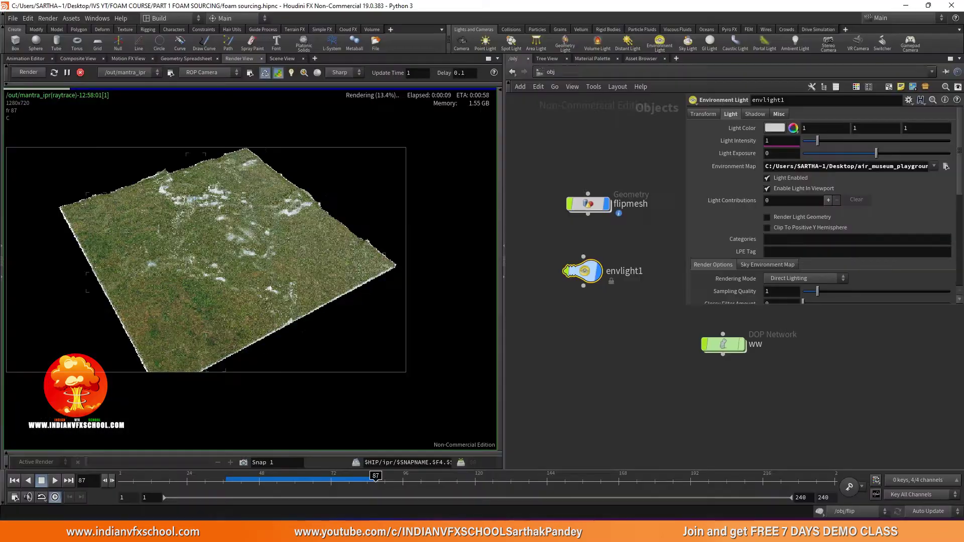
middle_click_drag(215, 228, 294, 211)
scroll(294, 211, "up", 2)
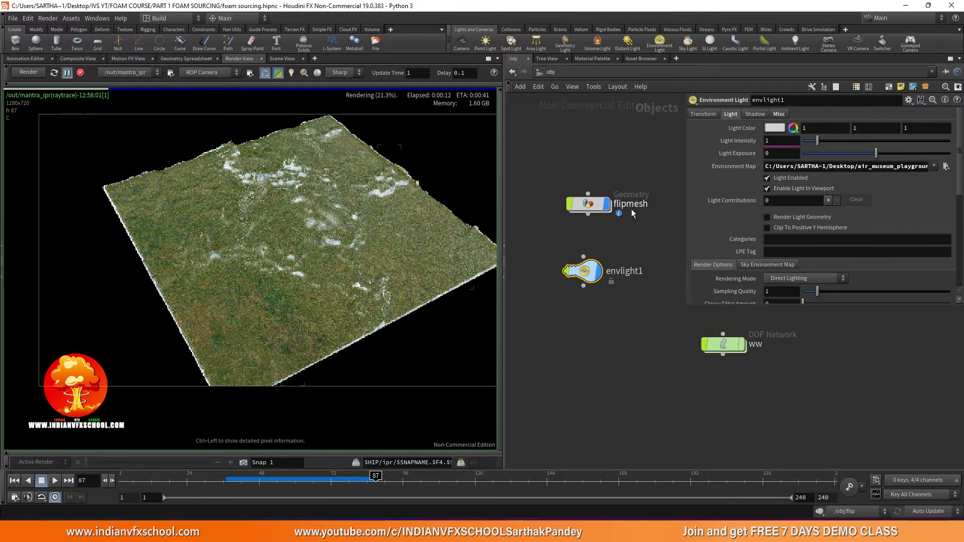
scroll(728, 206, "down", 1)
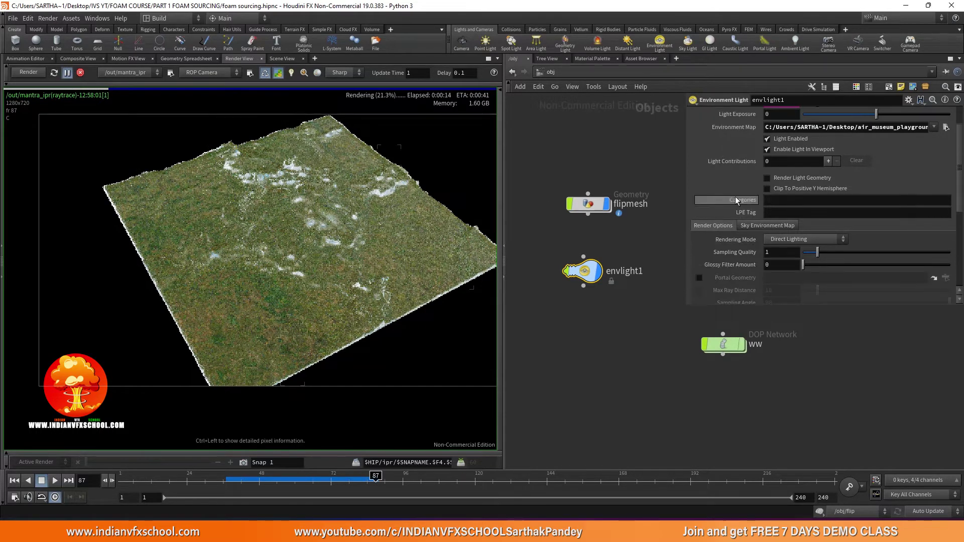
In the Scene View layout, move envlight1 above flipmesh in the object network and add a sphere below flipmesh
left_click(283, 59)
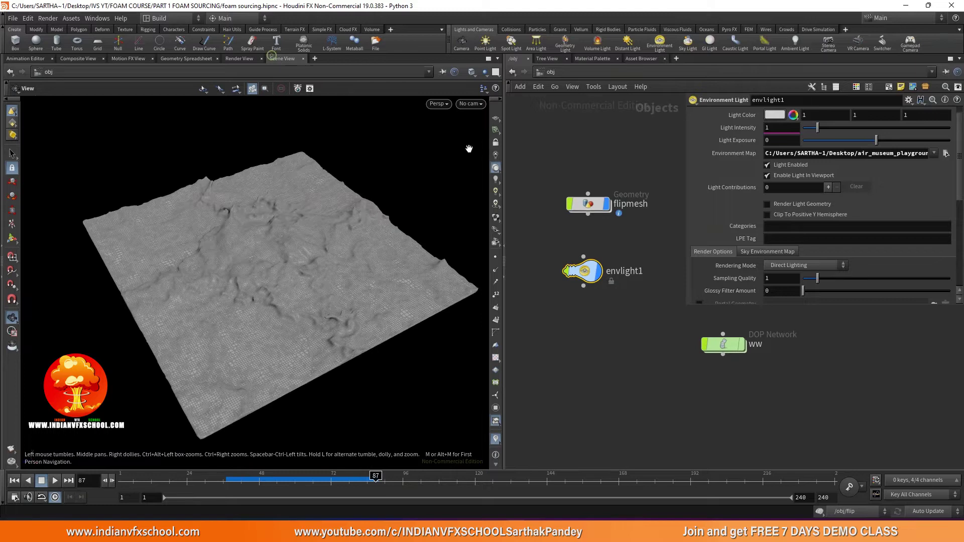
scroll(640, 256, "down", 3)
left_click_drag(617, 260, 618, 199)
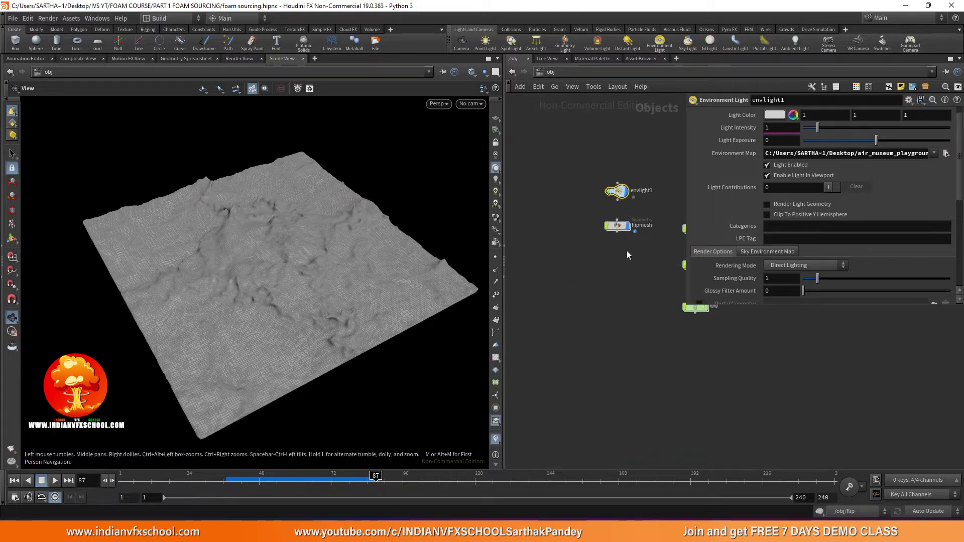
scroll(603, 241, "up", 3)
key("Tab")
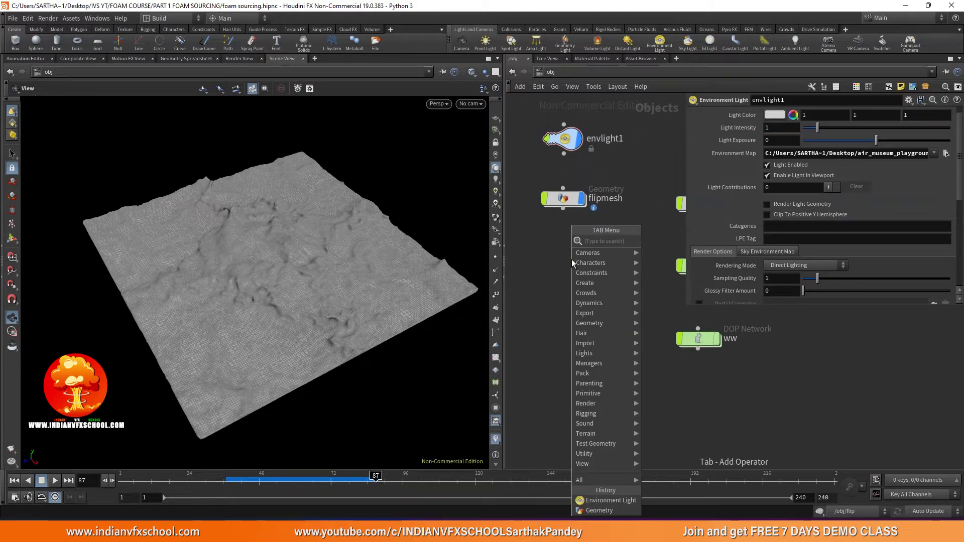
type("sphere")
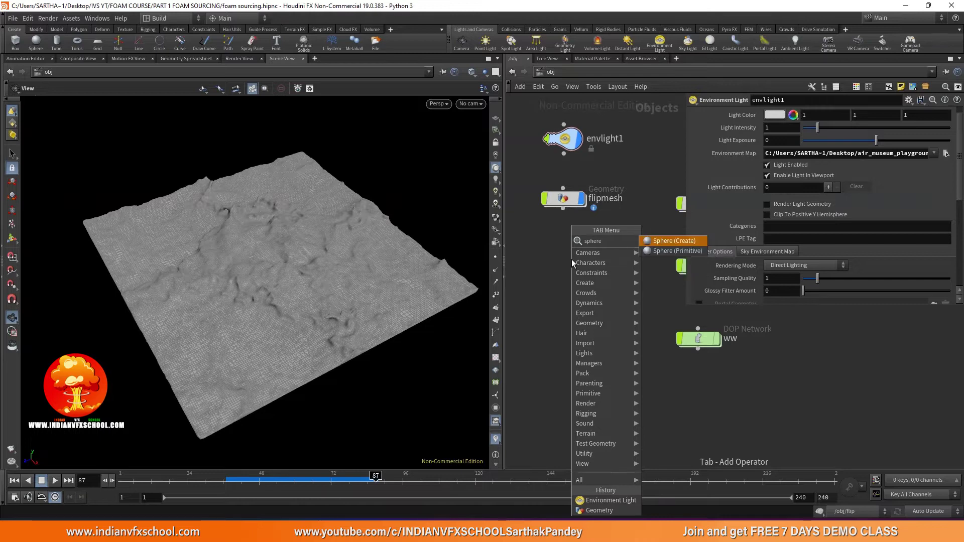
key("Return")
left_click(572, 259)
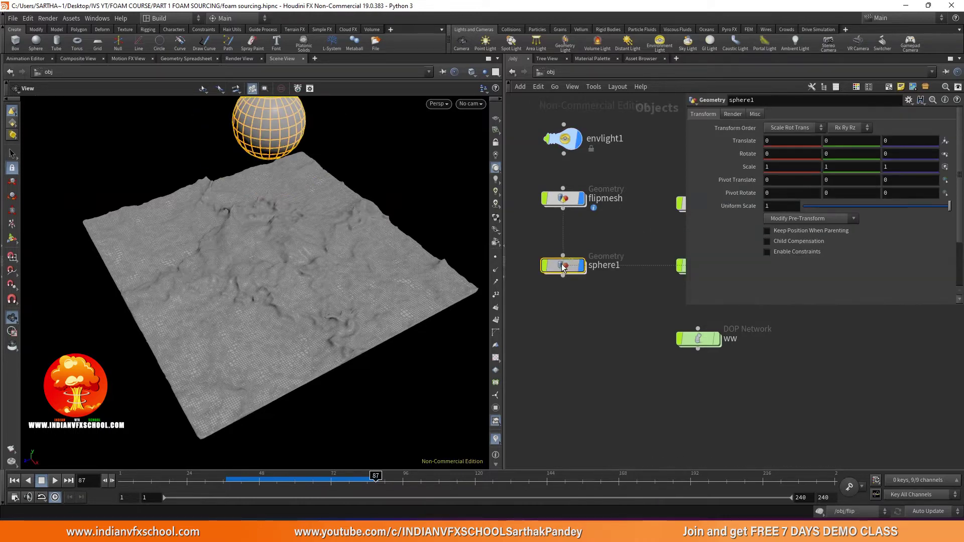
Enter the sphere1 geometry network and show all objects in the viewport
double_click(569, 269)
left_click(484, 72)
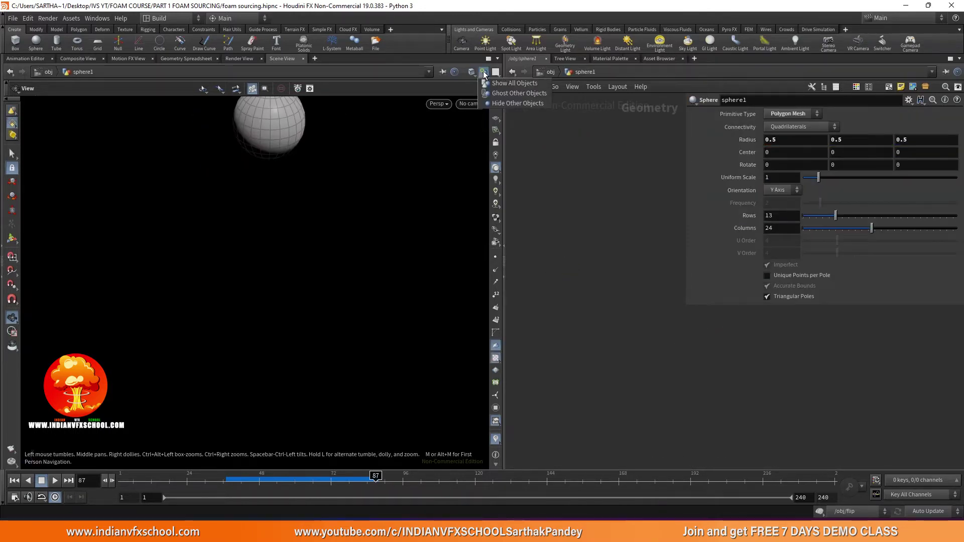
left_click(497, 84)
Set the sphere to 50 rows and 50 columns, its Center Y to -2.3 and its Uniform Scale to 10
scroll(364, 192, "down", 5)
left_click_drag(307, 264, 368, 234)
middle_click_drag(226, 225, 263, 267)
left_click_drag(280, 262, 297, 241)
scroll(298, 241, "up", 4)
middle_click_drag(298, 241, 268, 281)
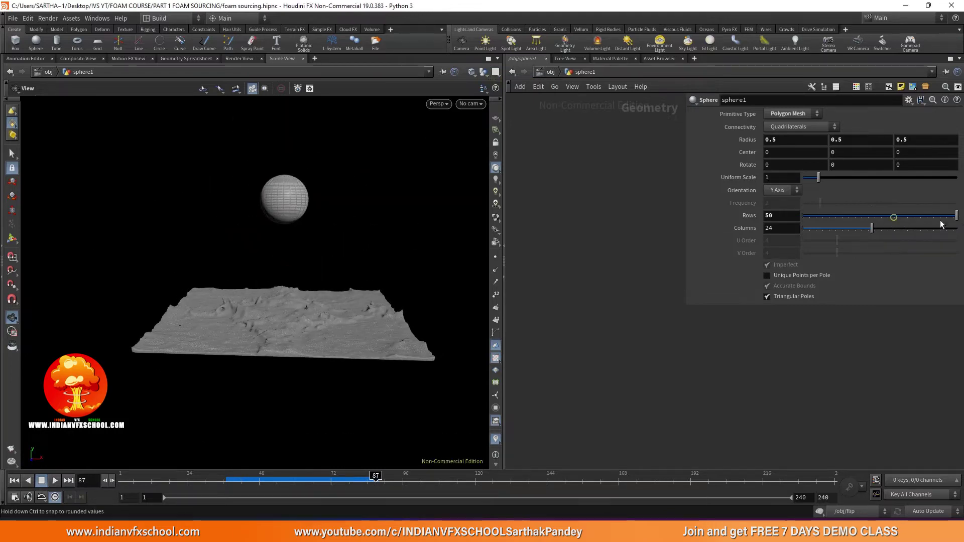
middle_click_drag(843, 153, 736, 156)
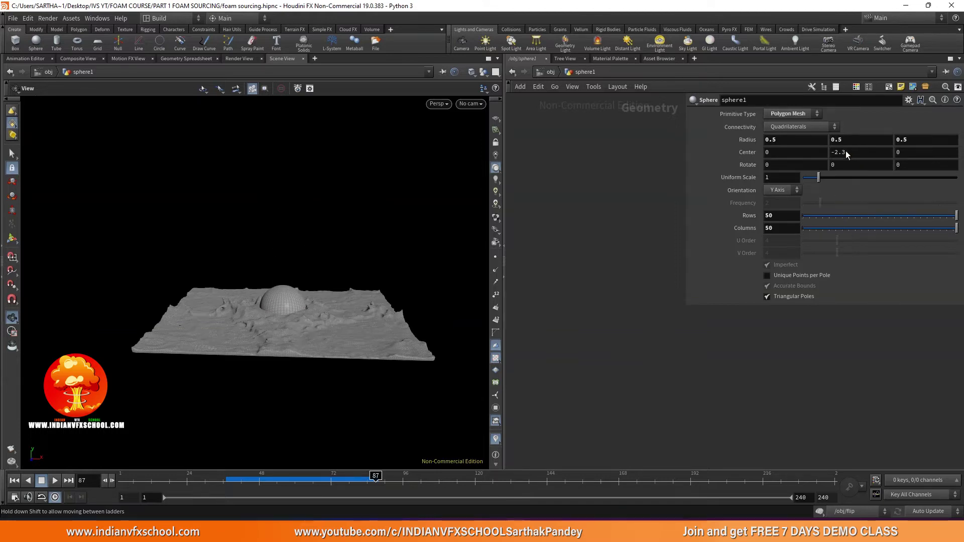
left_click_drag(819, 177, 958, 178)
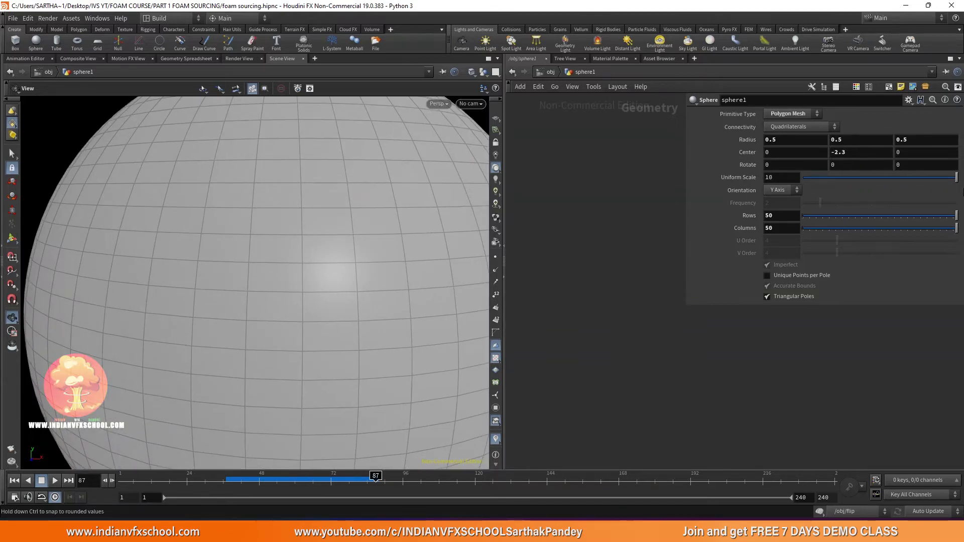
Add a Clip node wired from the sphere's output and align it directly below sphere1
key("h")
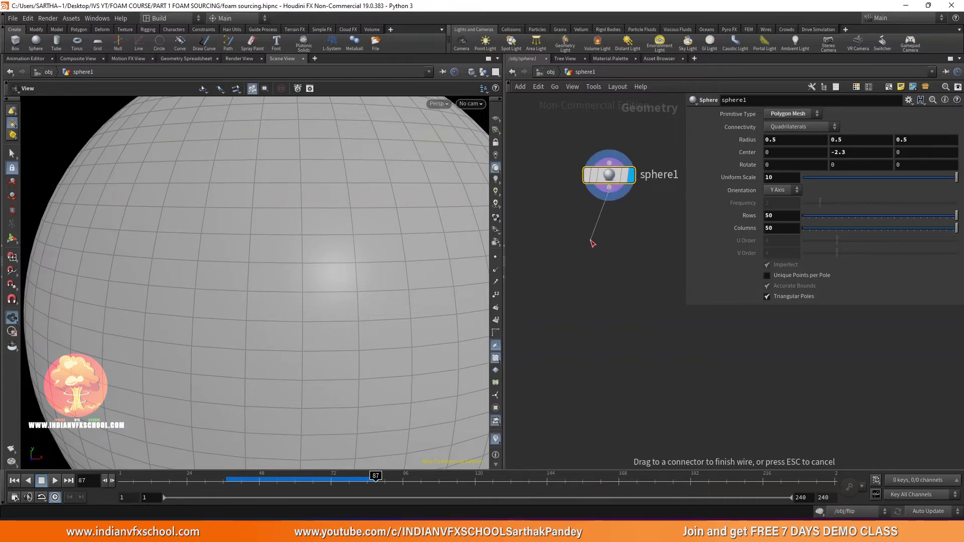
left_click(591, 241)
type("clip")
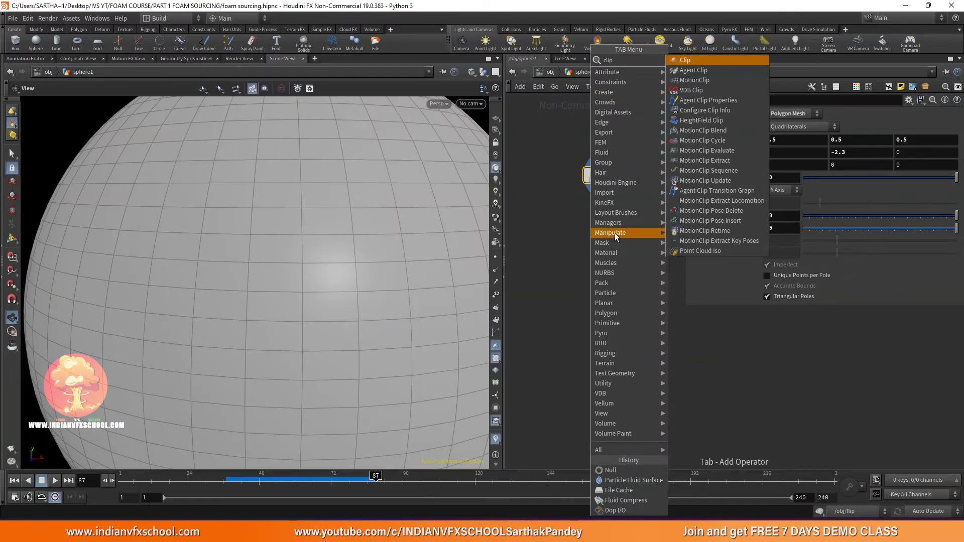
left_click(685, 60)
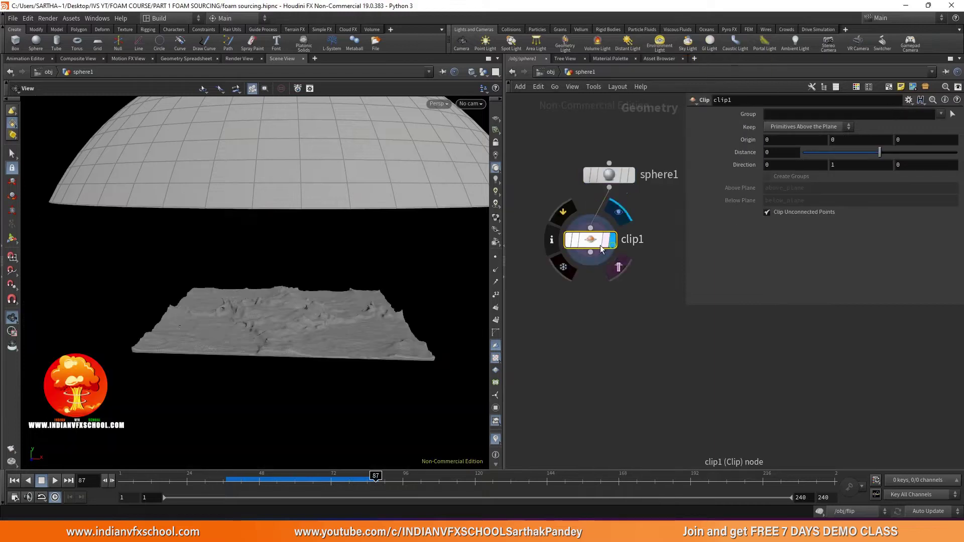
left_click_drag(605, 249, 615, 250)
Set the clip Distance to -1.67 and keep Primitives Below the Plane so a bowl surrounds the fluid mesh
left_click_drag(875, 159, 855, 156)
left_click(833, 127)
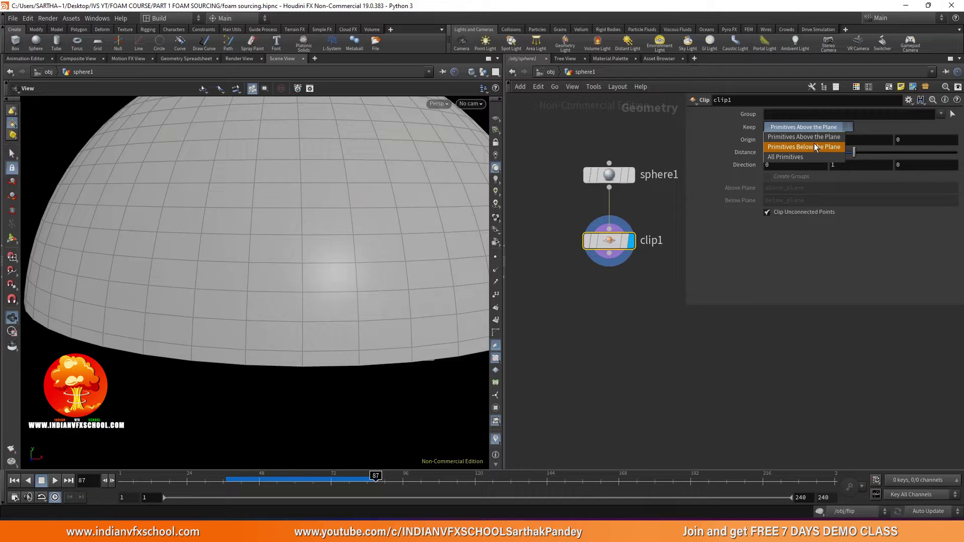
left_click(804, 147)
left_click_drag(271, 301, 216, 329)
middle_click_drag(215, 329, 301, 342)
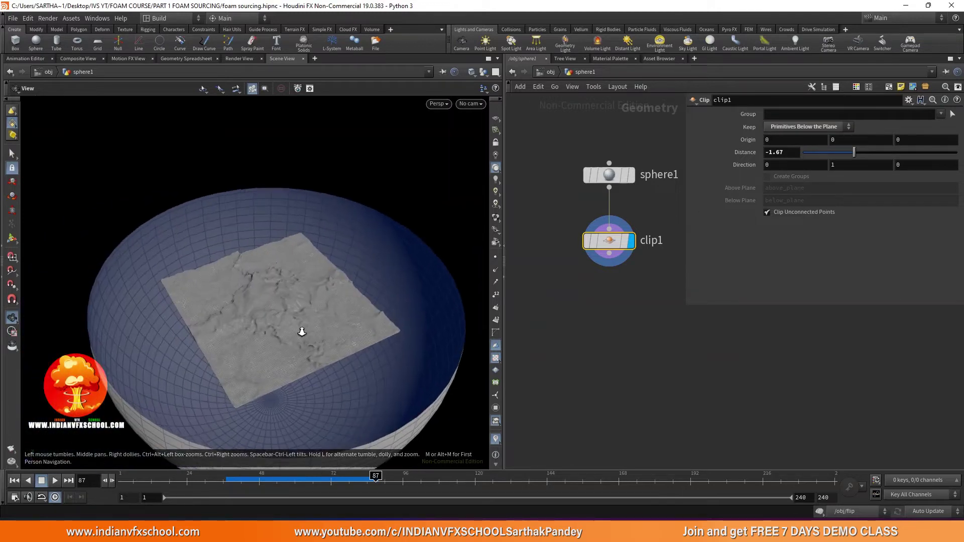
right_click_drag(301, 342, 301, 289)
left_click_drag(300, 289, 258, 302)
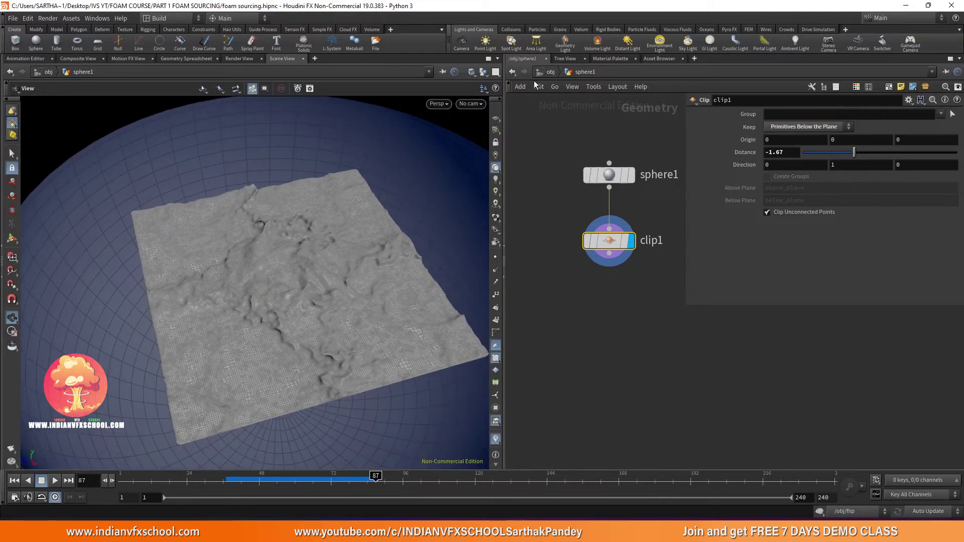
Return from the sphere's geometry network to the object level
left_click(551, 72)
left_click(585, 344)
key("h")
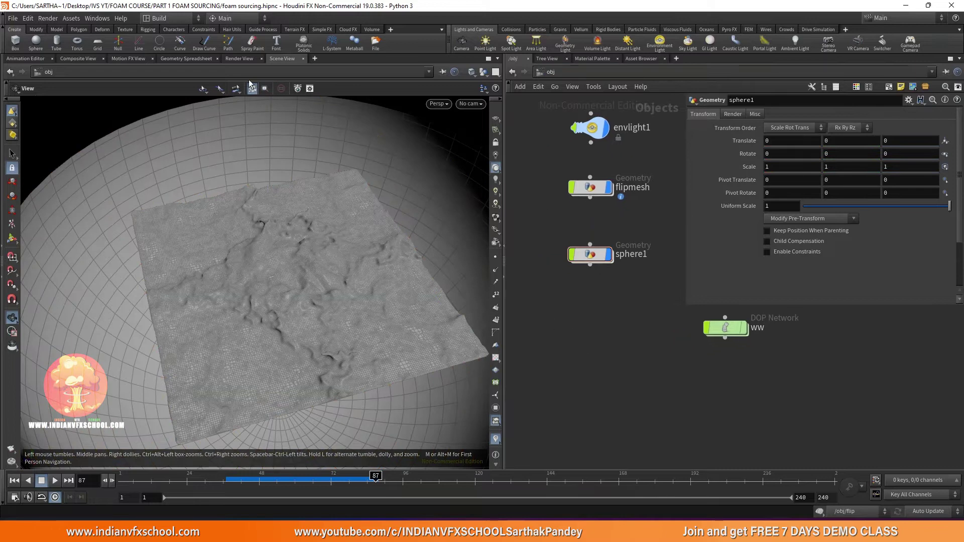
Resume the IPR render and examine how the fluid mesh looks inside the surrounding bowl
left_click(239, 58)
left_click(71, 75)
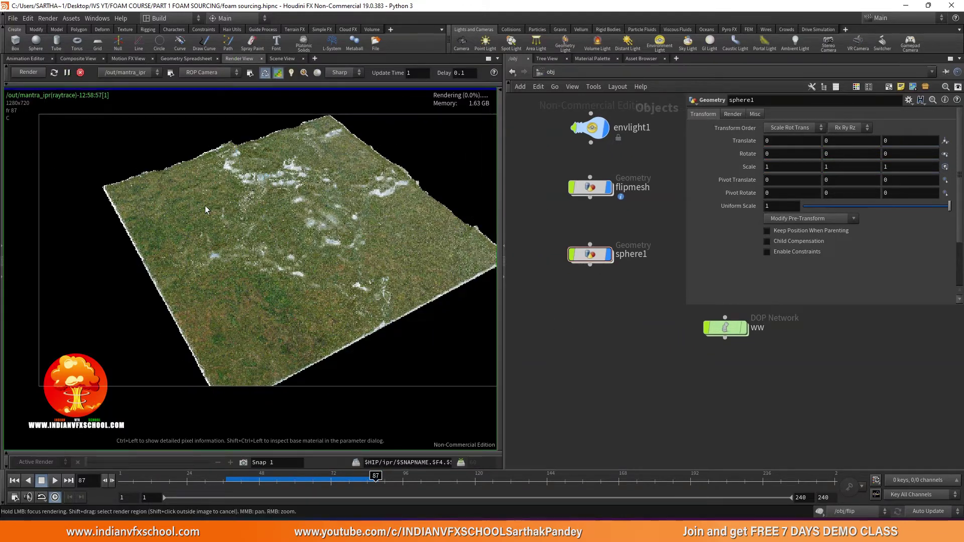
scroll(252, 240, "down", 1)
middle_click_drag(251, 242, 236, 248)
left_click_drag(261, 236, 126, 231)
scroll(341, 243, "up", 3)
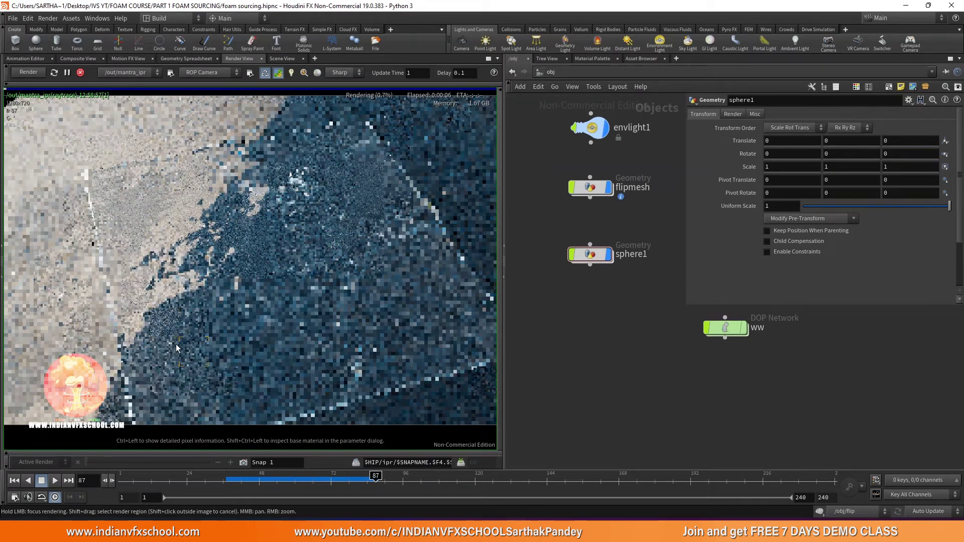
scroll(274, 282, "down", 2)
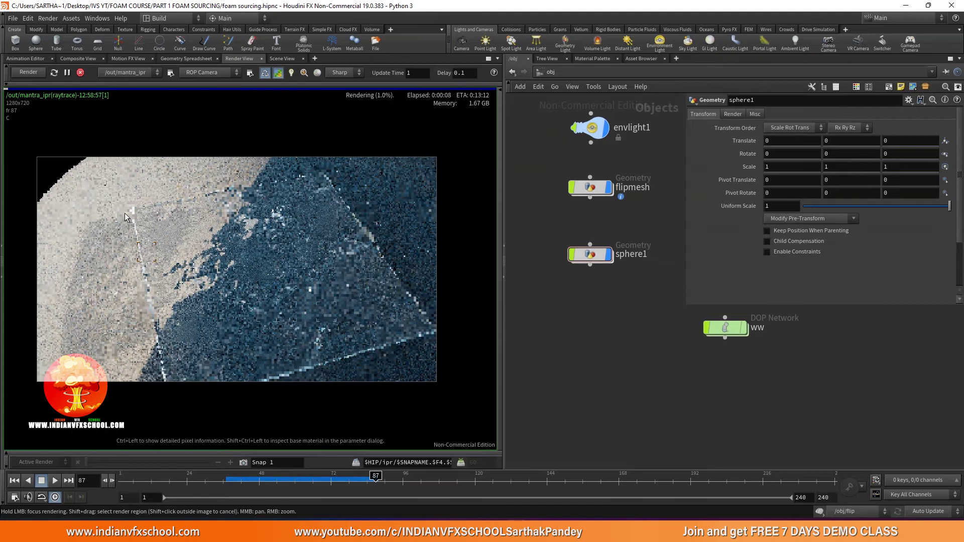
Create a Principled Shader material for the bowl and place it below basicliquid in the material network
left_click(588, 59)
left_click_drag(564, 100, 706, 120)
double_click(704, 118)
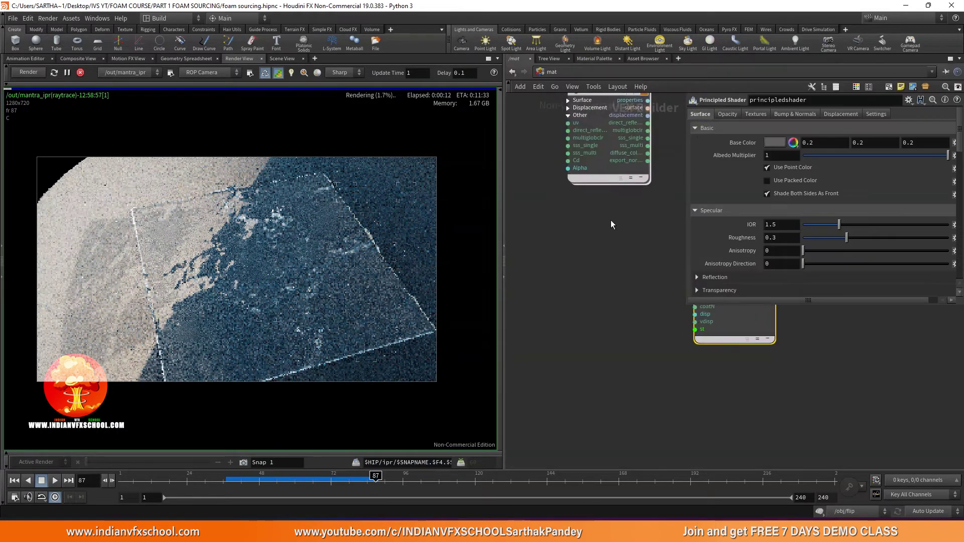
scroll(594, 237, "down", 3)
scroll(641, 221, "up", 2)
left_click_drag(658, 232, 558, 241)
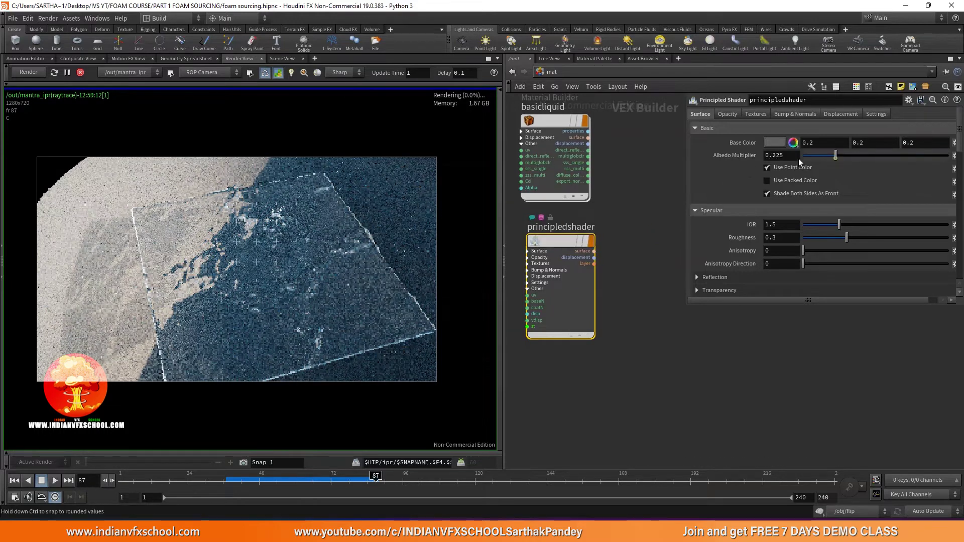
Lower the principled shader's Albedo Multiplier and set its Reflectivity to 0
scroll(724, 239, "down", 3)
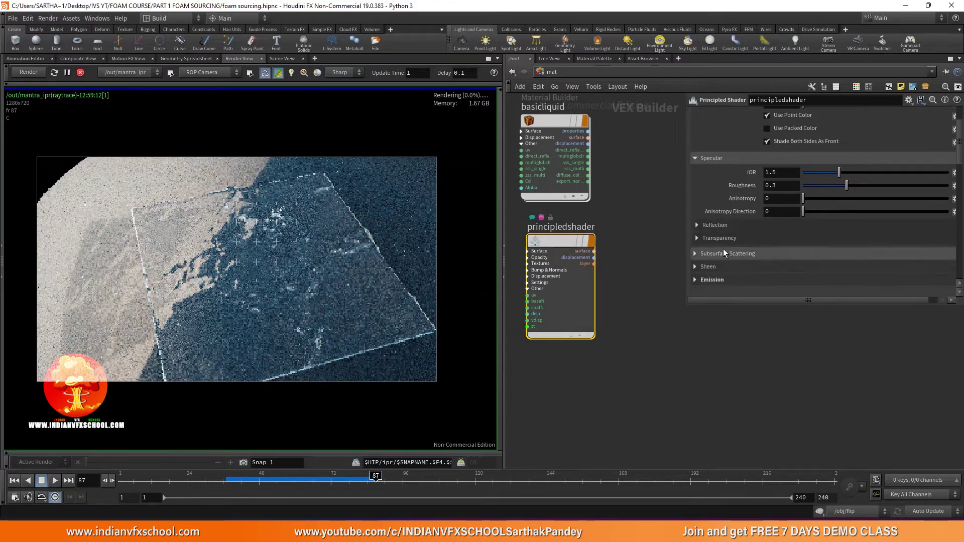
left_click(713, 222)
left_click_drag(837, 251, 737, 257)
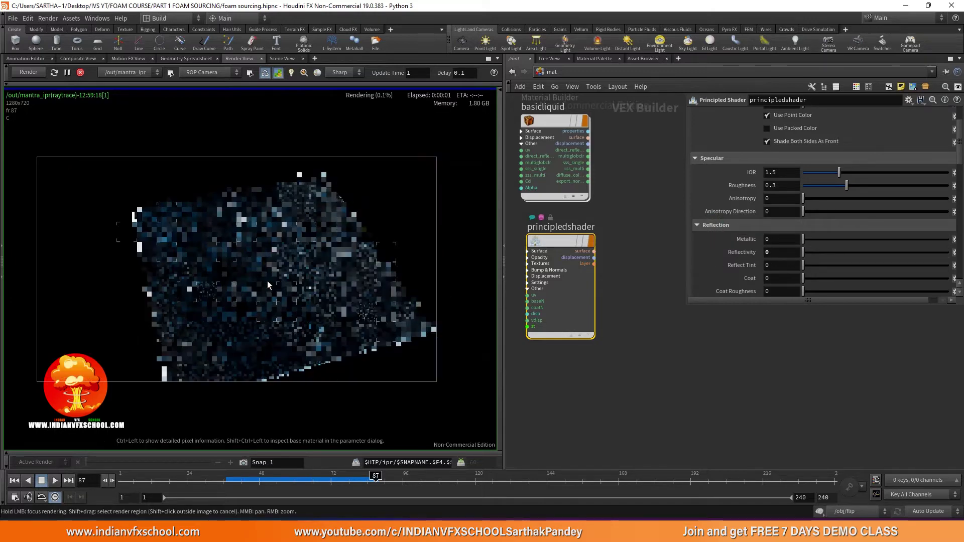
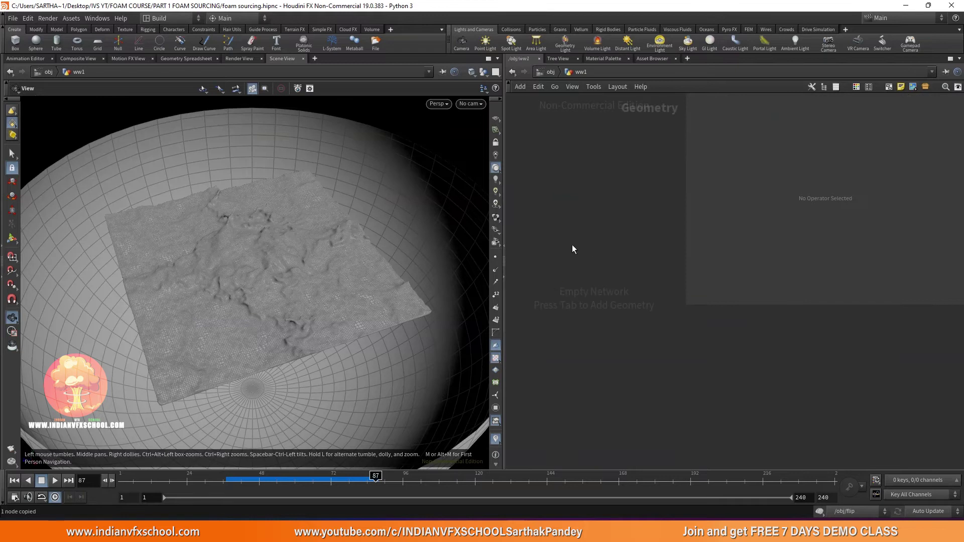
Add a Dop I/O node inside ww1, with /obj/ww as its DOP Network and the Particles preset
type("dopio")
key("Return")
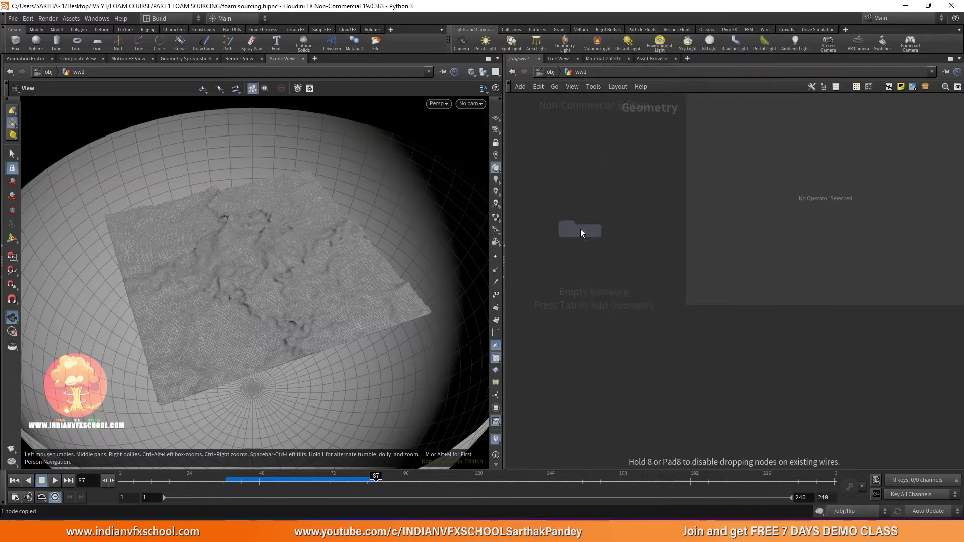
left_click(780, 154)
type("/obj/ww")
key("Return")
left_click(785, 232)
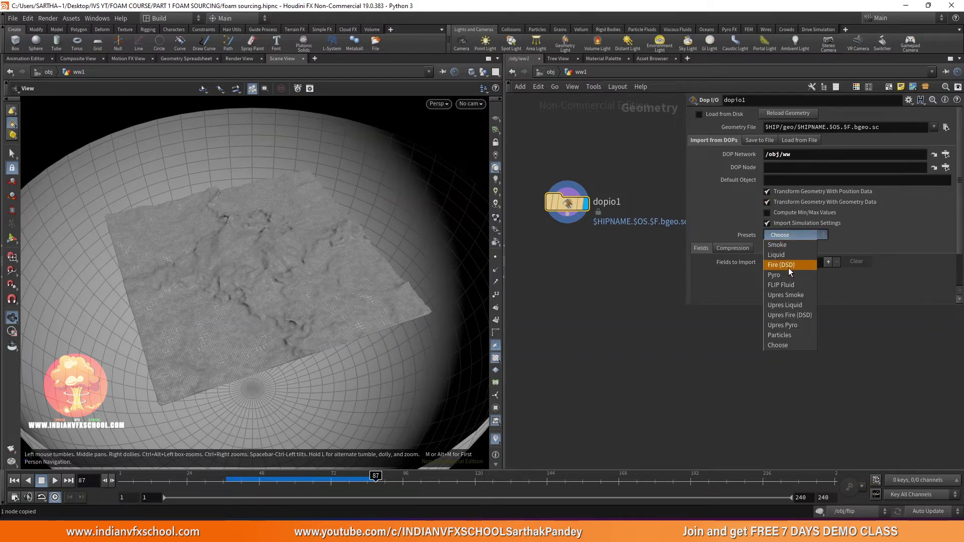
left_click(780, 336)
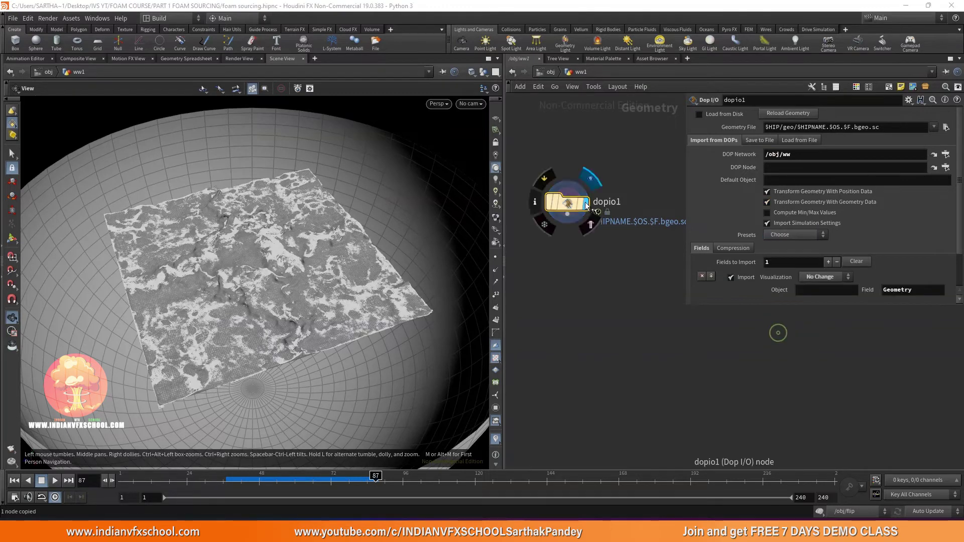
Hide the other objects in the viewport and examine the imported whitewater particles on their own
left_click(481, 72)
left_click(517, 103)
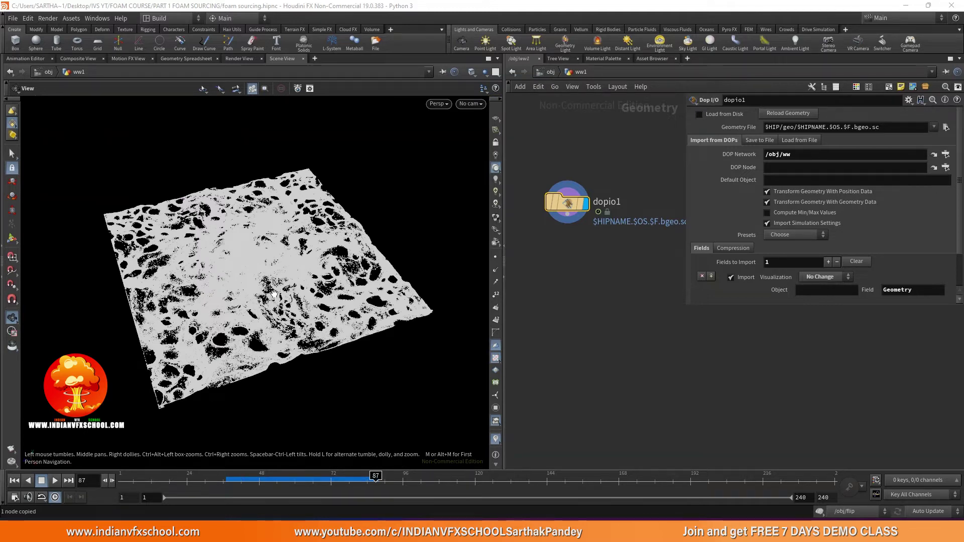
left_click_drag(249, 282, 266, 271)
left_click_drag(572, 211, 594, 167)
left_click(556, 157)
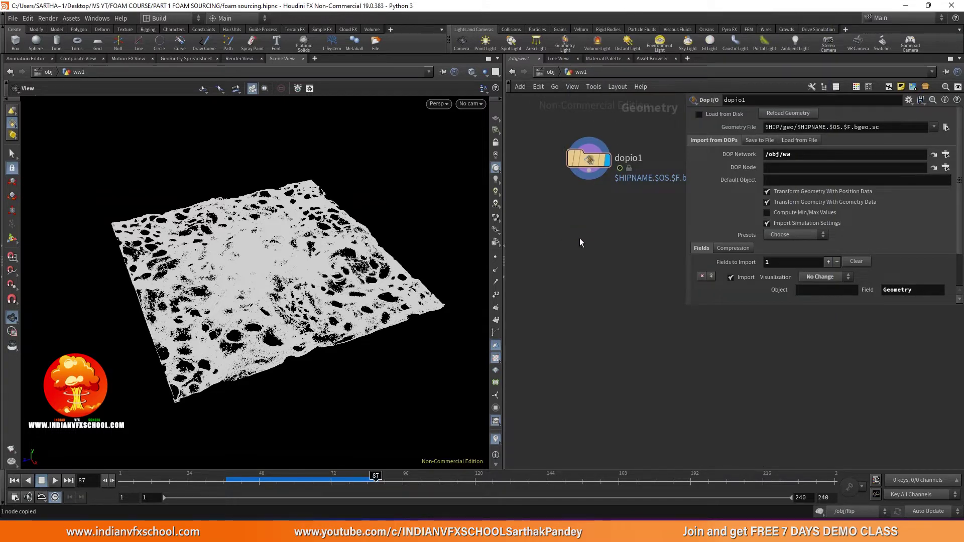
middle_click_drag(581, 236, 574, 256)
scroll(579, 233, "up", 1)
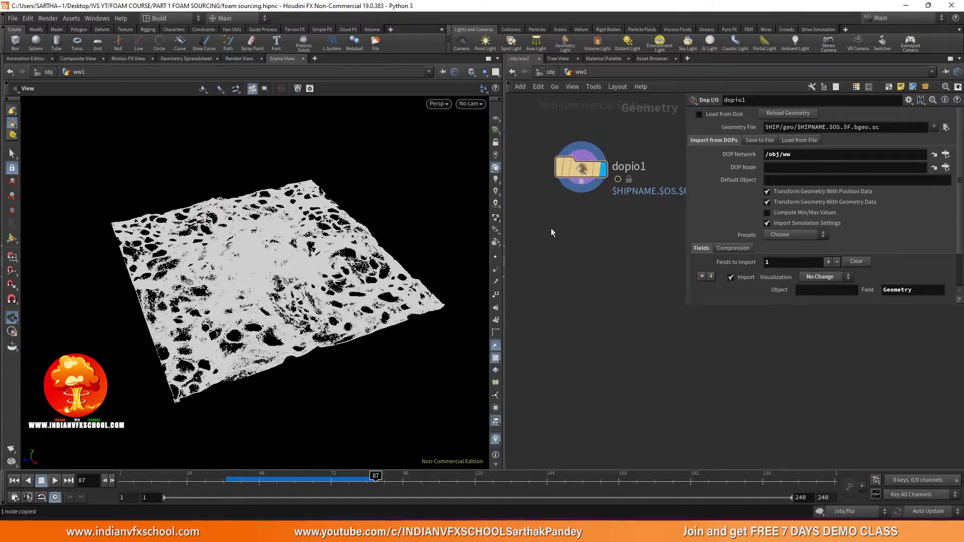
left_click_drag(410, 209, 410, 221)
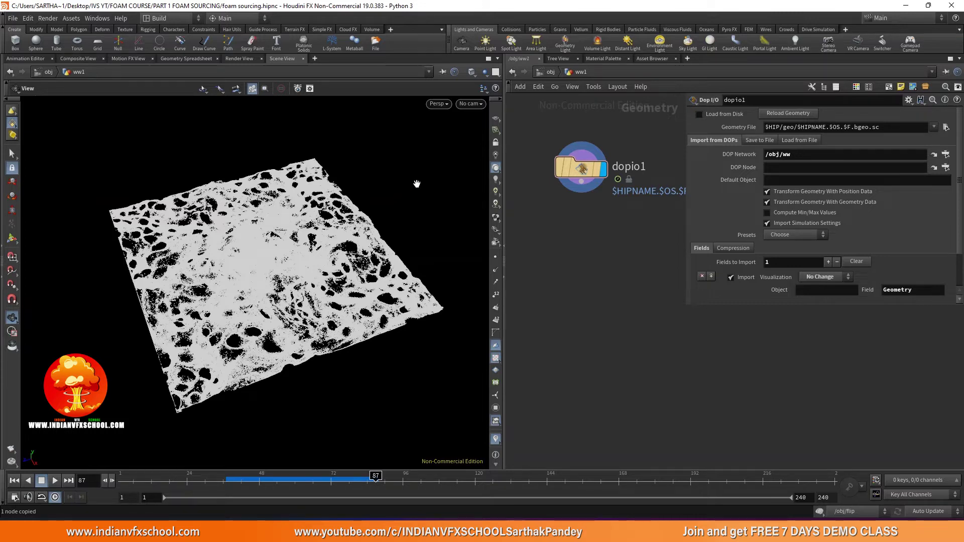
middle_click_drag(546, 209, 567, 214)
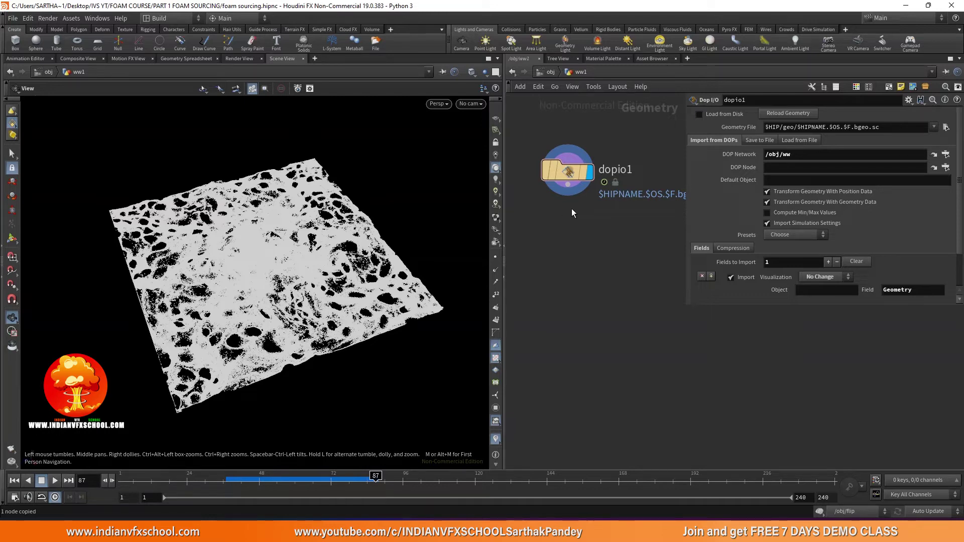
Add an Attribute Delete node wired from the output of dopio1 and place it below
left_click(568, 184)
key("Tab")
type("attrde")
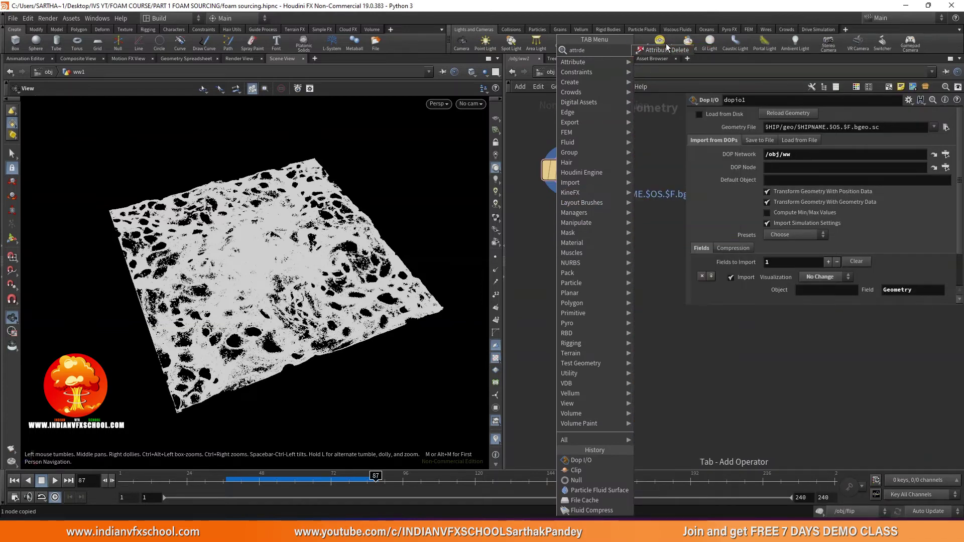
left_click(666, 49)
left_click(557, 247)
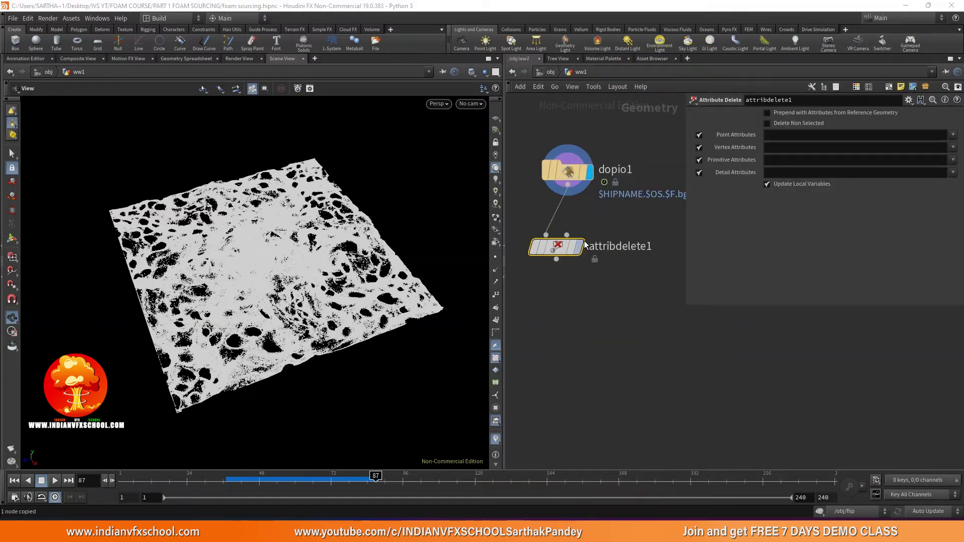
Set the point, vertex, primitive and detail attributes to * in attribdelete1 and display that node
left_click(789, 135)
type("*")
left_click(788, 147)
type("*")
left_click(781, 161)
type("*")
left_click(778, 175)
left_click(587, 364)
middle_click_drag(551, 315, 589, 292)
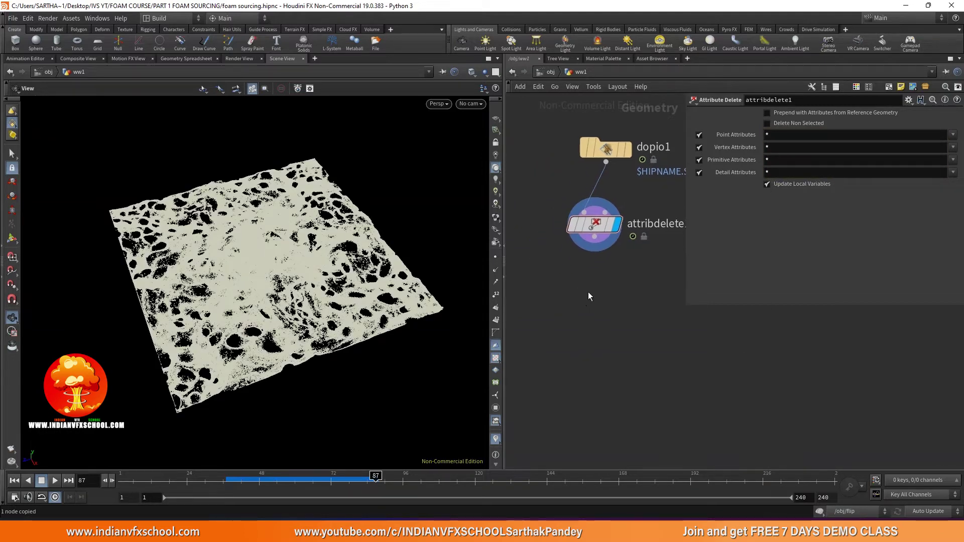
Add a Null node wired from attribdelete1, leaving room between them for a file cache
key("Tab")
type("null")
key("Return")
left_click(594, 354)
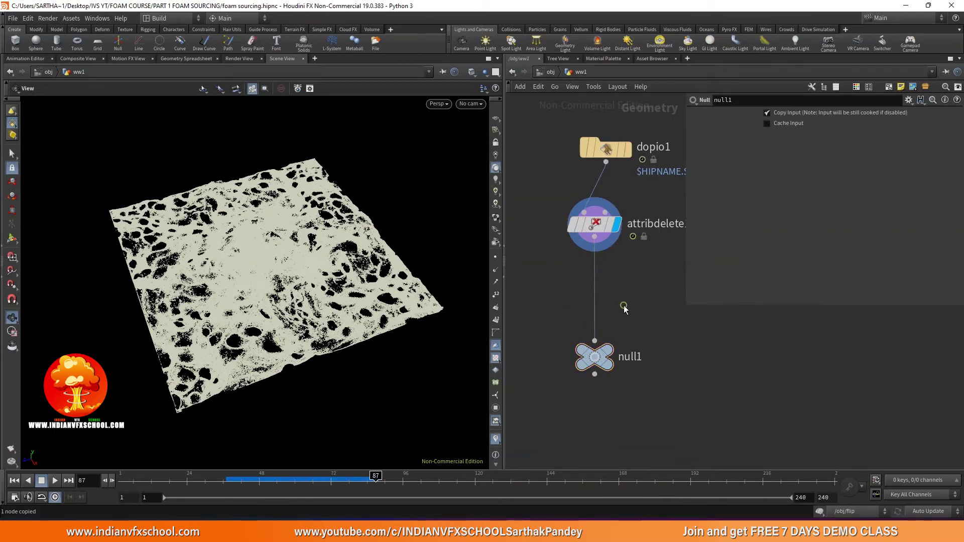
key("Tab")
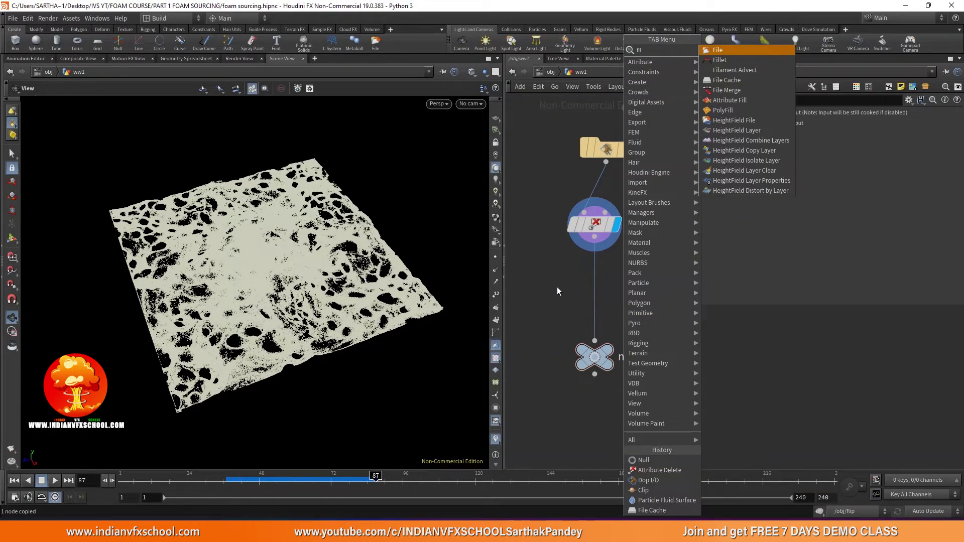
left_click(556, 287)
Copy filecache2 from the flipmesh network into ww1 and insert it between attribdelete1 and null1
left_click(552, 74)
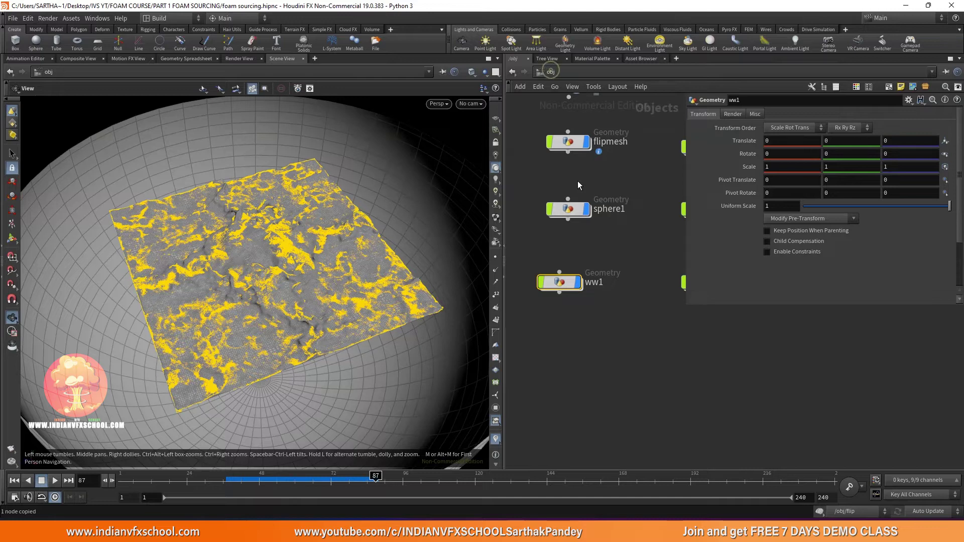
double_click(568, 144)
scroll(569, 263, "down", 3)
scroll(575, 239, "up", 2)
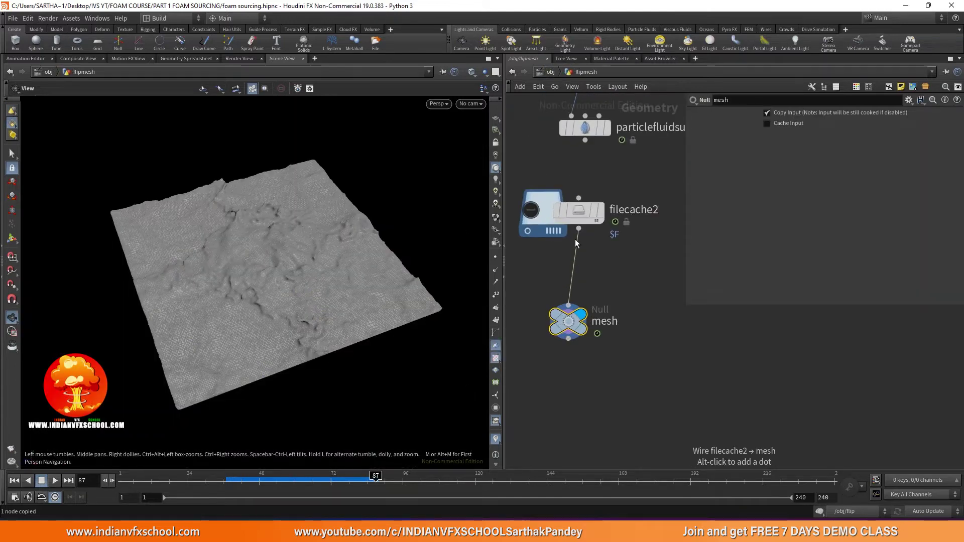
left_click(579, 211)
left_click(551, 72)
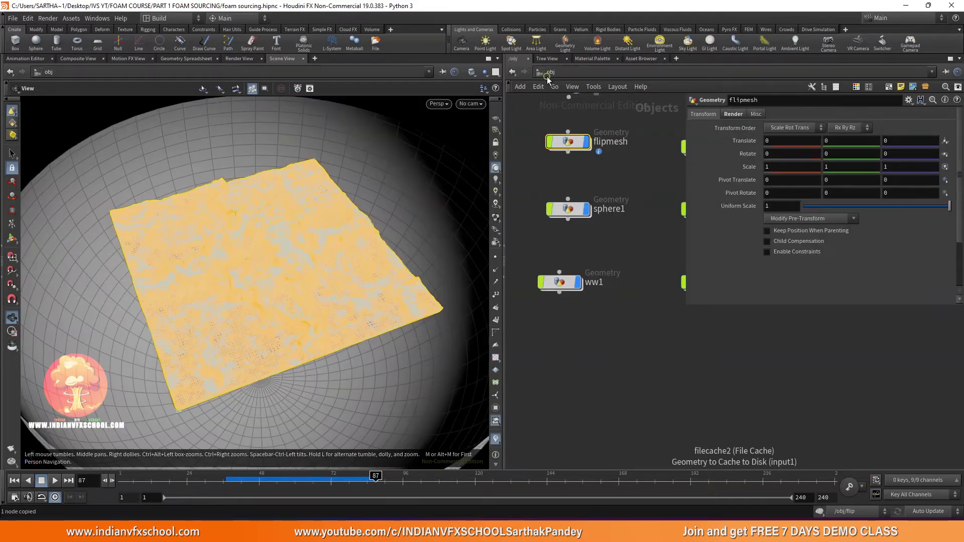
double_click(566, 285)
key("ctrl+v")
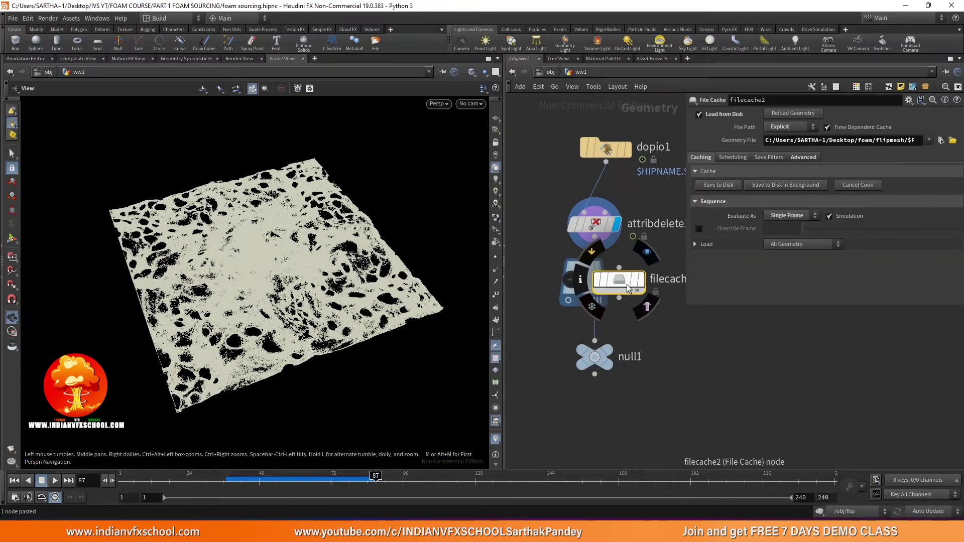
left_click(603, 297)
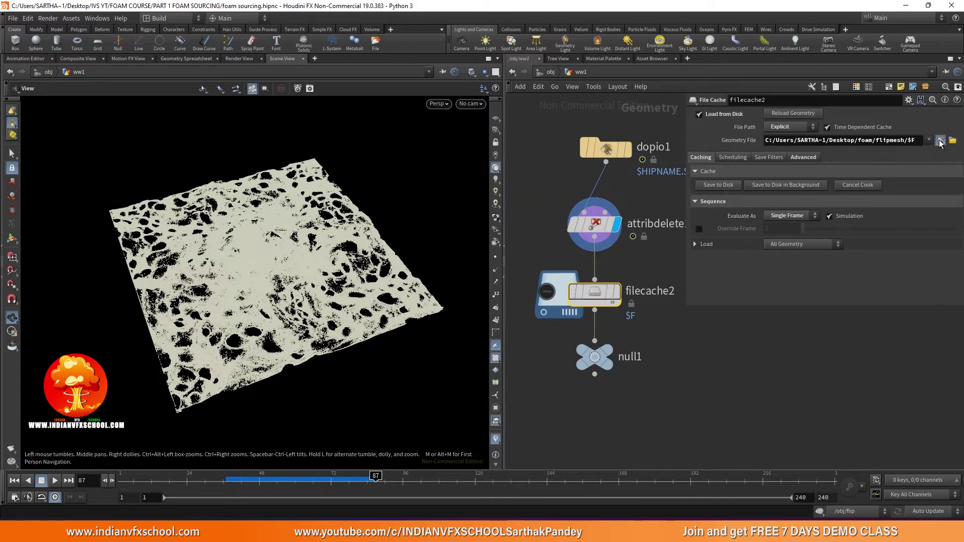
Set filecache2's geometry file to $F in a new wwparticles folder inside the foam folder
left_click(940, 141)
double_click(702, 59)
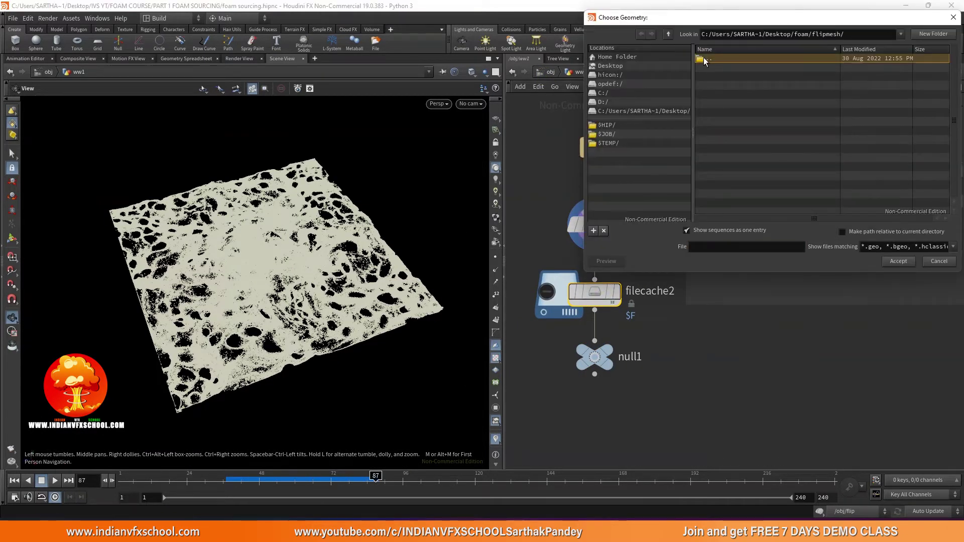
left_click(931, 34)
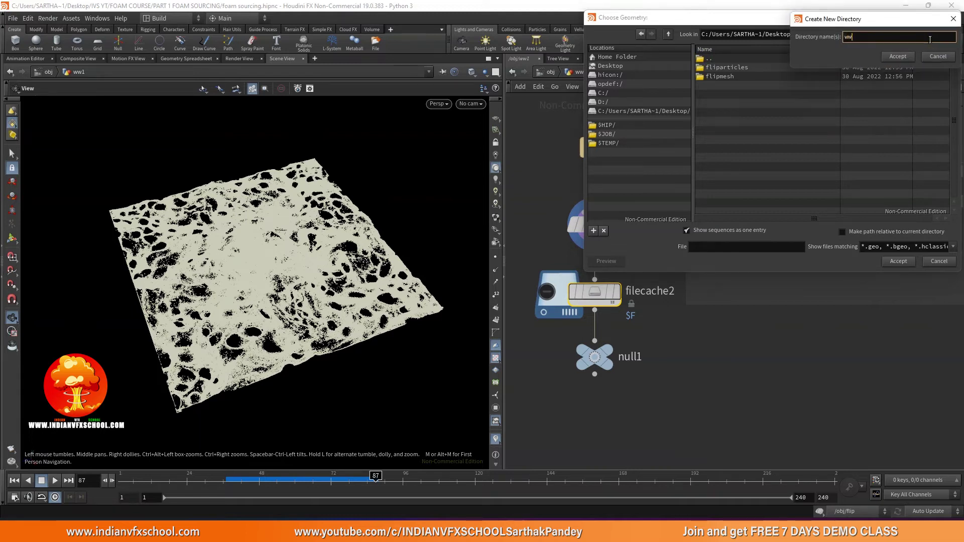
type("wwparticles")
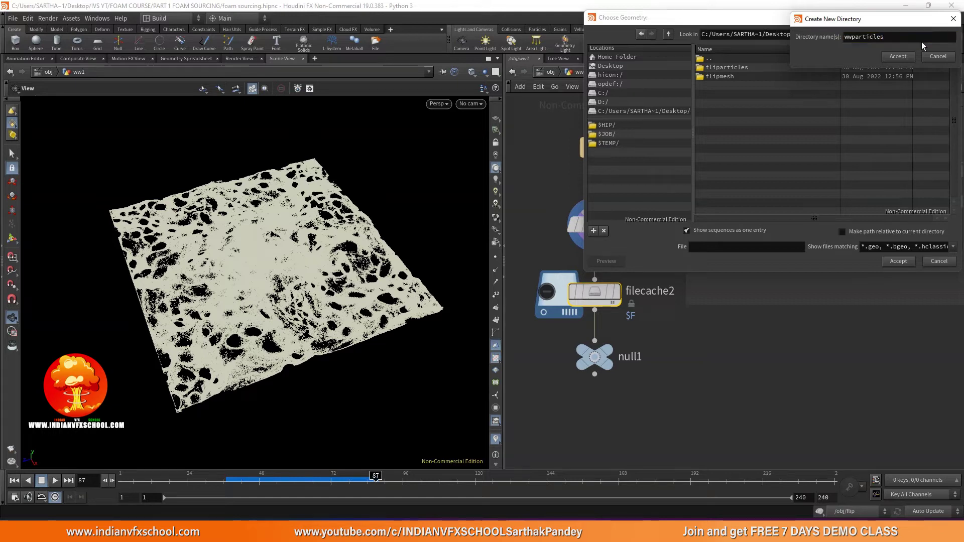
left_click(898, 57)
left_click(723, 245)
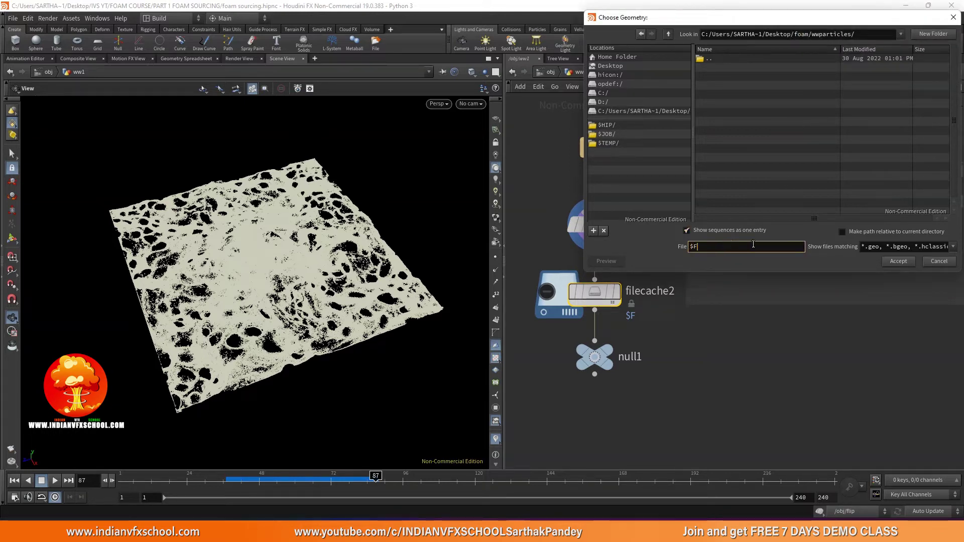
left_click(899, 261)
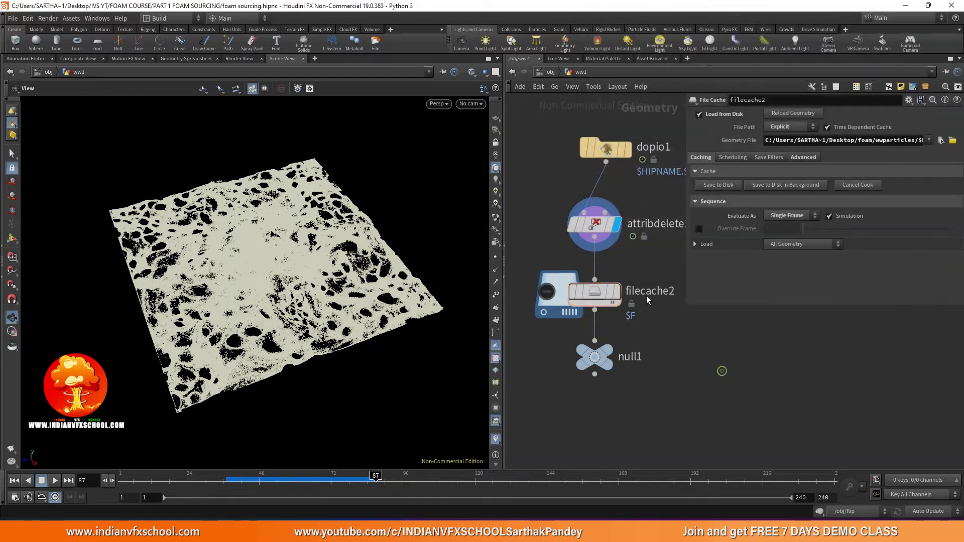
Turn filecache2's Load from Disk option off and back on
left_click(609, 297)
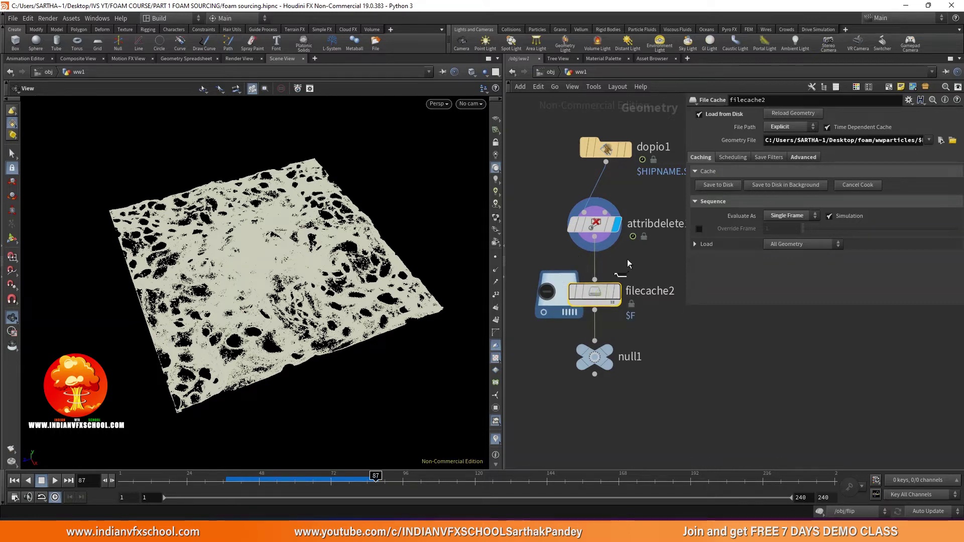
mouse_move(620, 297)
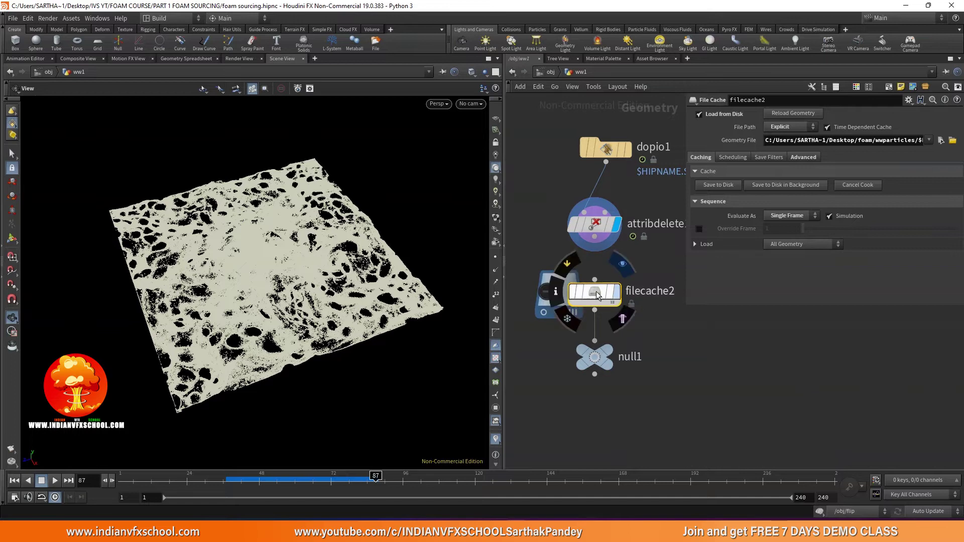
left_click(700, 114)
left_click(699, 114)
Return to the object level and pause the running IPR render
left_click(555, 72)
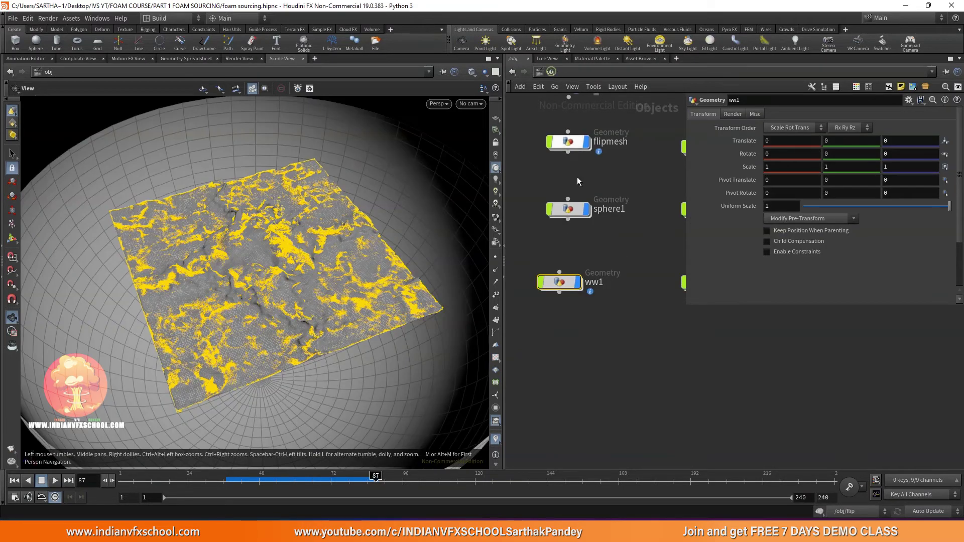
left_click(237, 58)
left_click(67, 74)
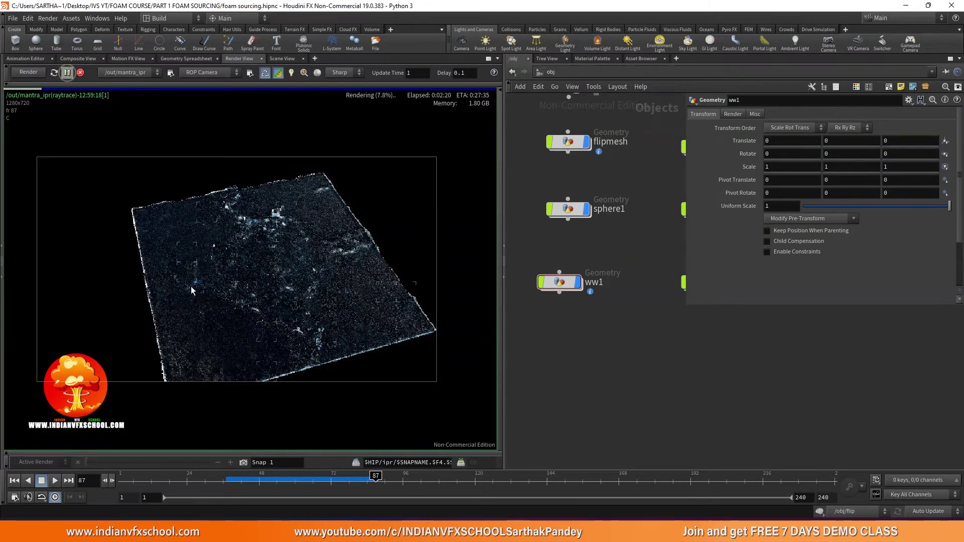
Turn off the display of flipmesh and sphere1, leaving ww1 displayed for the render
middle_click_drag(282, 289, 276, 279)
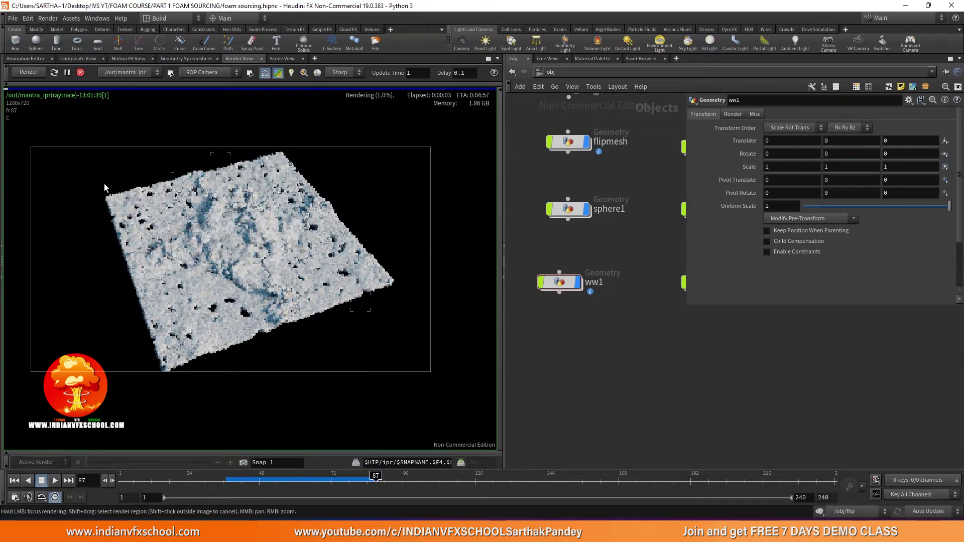
scroll(183, 288, "up", 3)
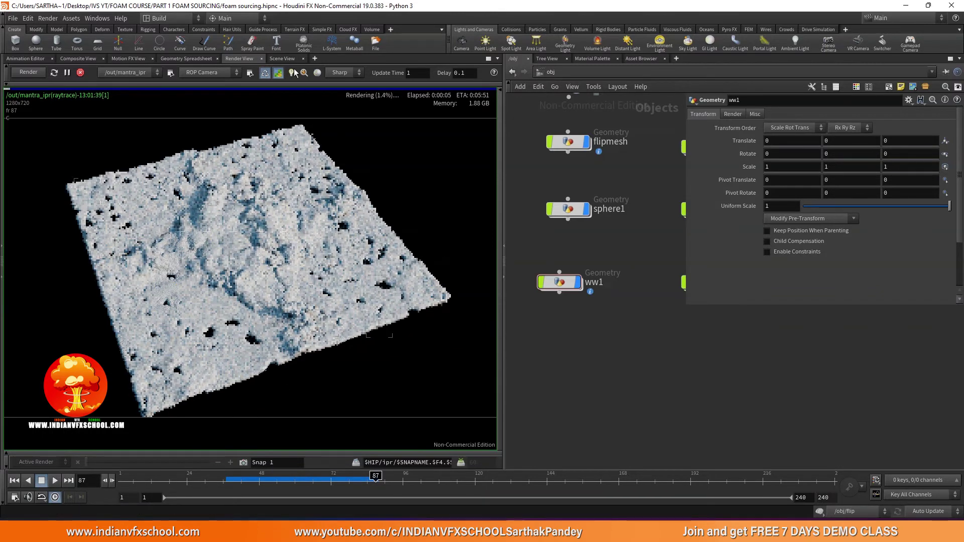
left_click_drag(620, 119, 583, 230)
left_click(585, 210)
left_click(620, 297)
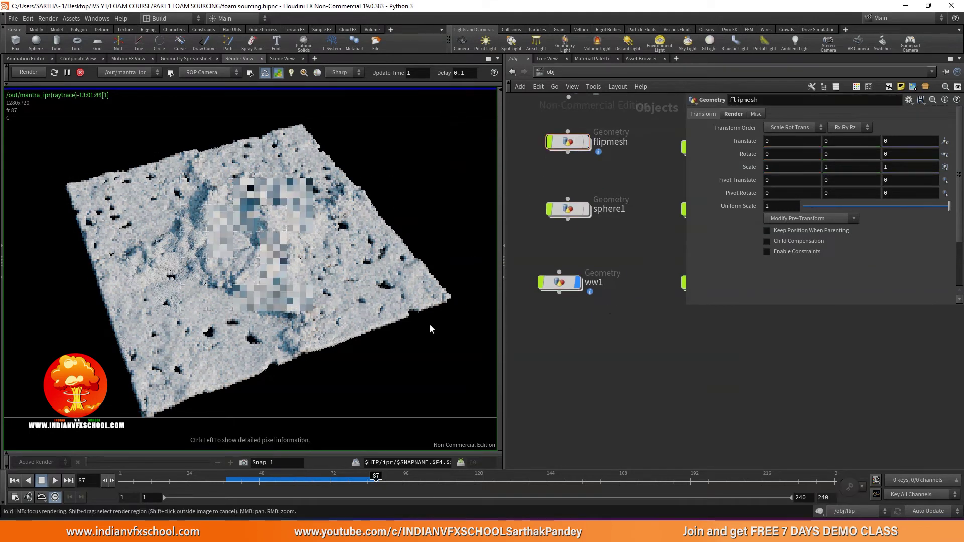
Set ww1's render point scale to 0.1 in its geometry render settings
scroll(221, 219, "up", 3)
scroll(571, 279, "up", 3)
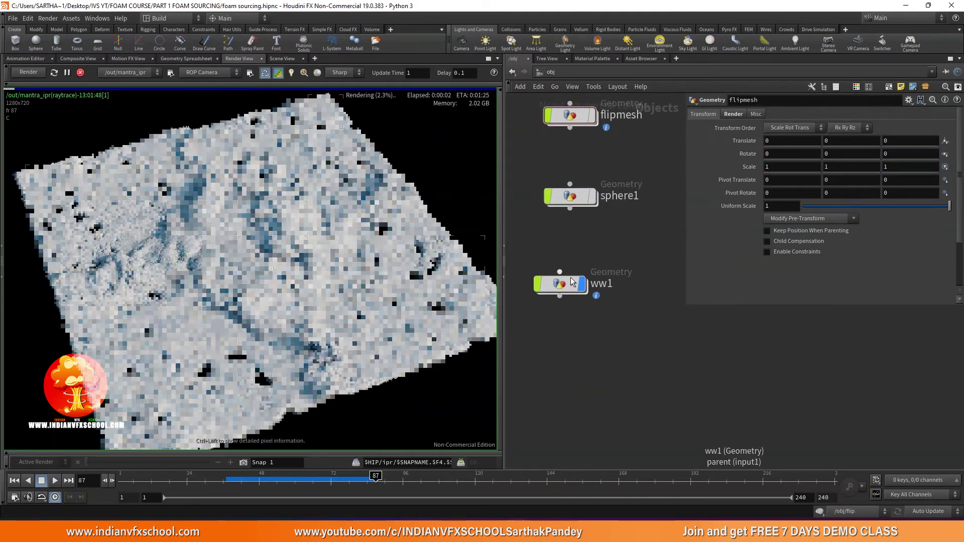
left_click_drag(575, 292, 583, 292)
scroll(102, 251, "up", 3)
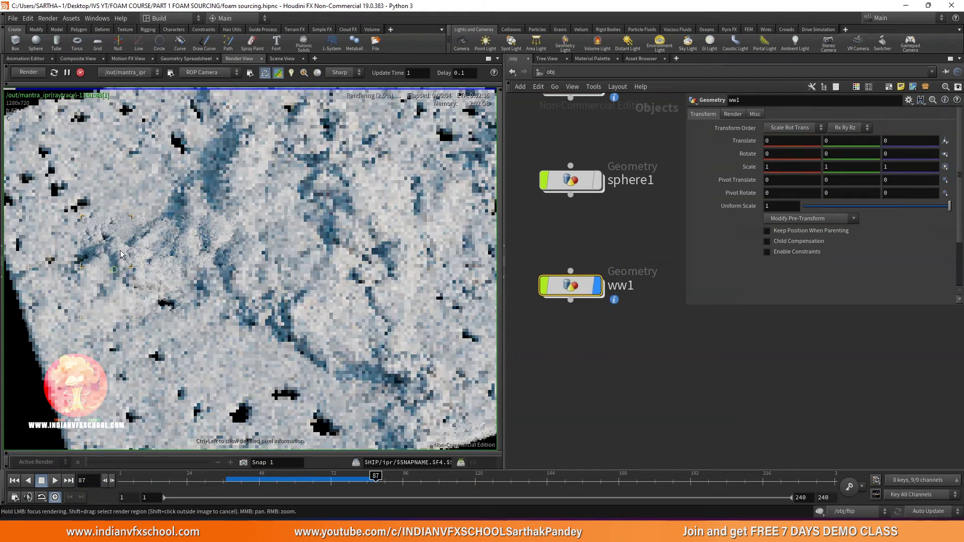
scroll(102, 252, "down", 3)
scroll(102, 251, "up", 4)
mouse_move(584, 295)
left_click(734, 114)
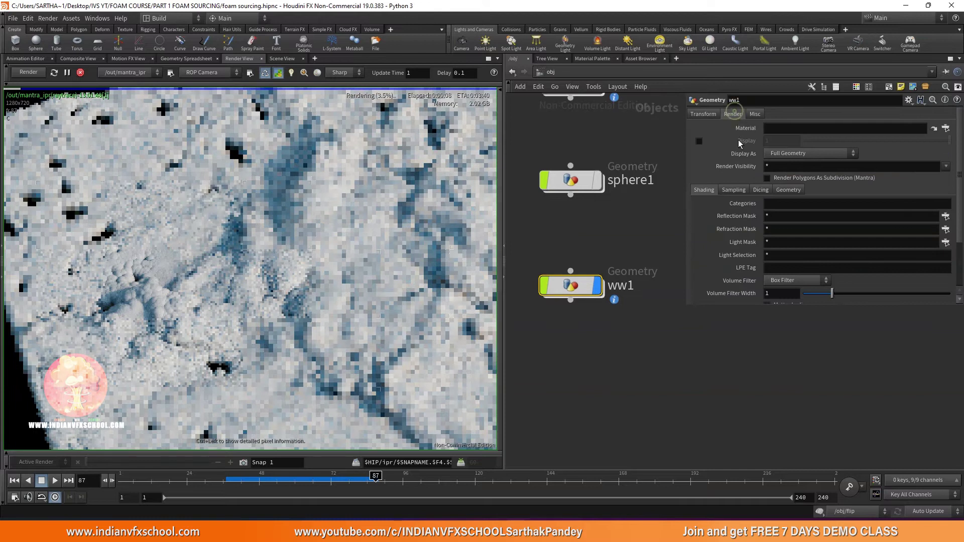
scroll(736, 197, "down", 1)
left_click(788, 151)
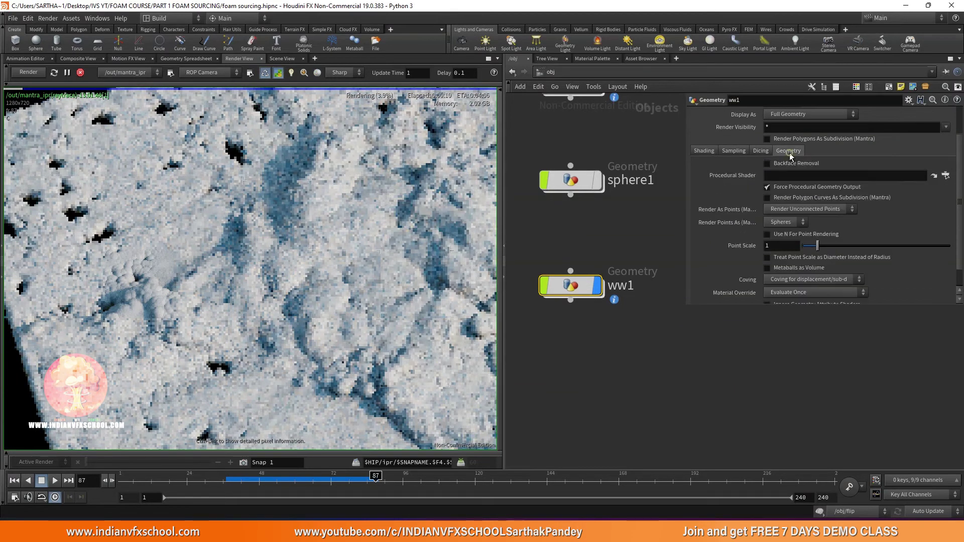
scroll(755, 173, "down", 1)
scroll(763, 191, "down", 1)
double_click(784, 222)
type("0.1")
key("Return")
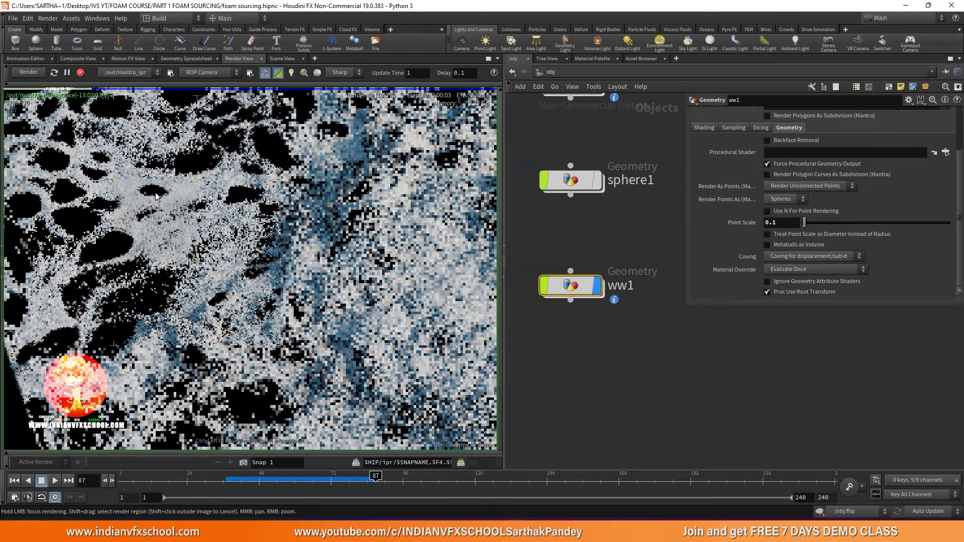
Add a new Principled Shader to the scene's /mat materials and open it in the material network
scroll(157, 221, "down", 4)
scroll(273, 206, "up", 1)
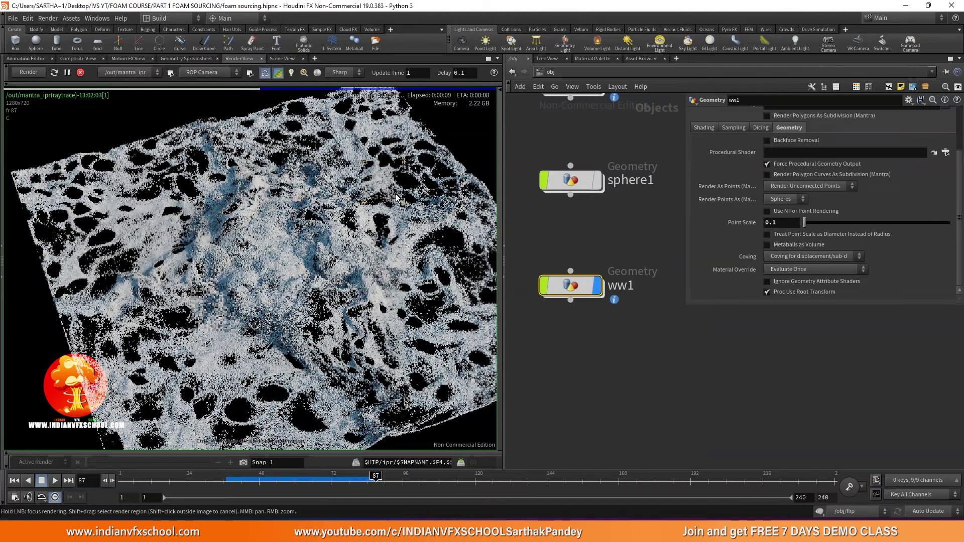
scroll(361, 181, "down", 3)
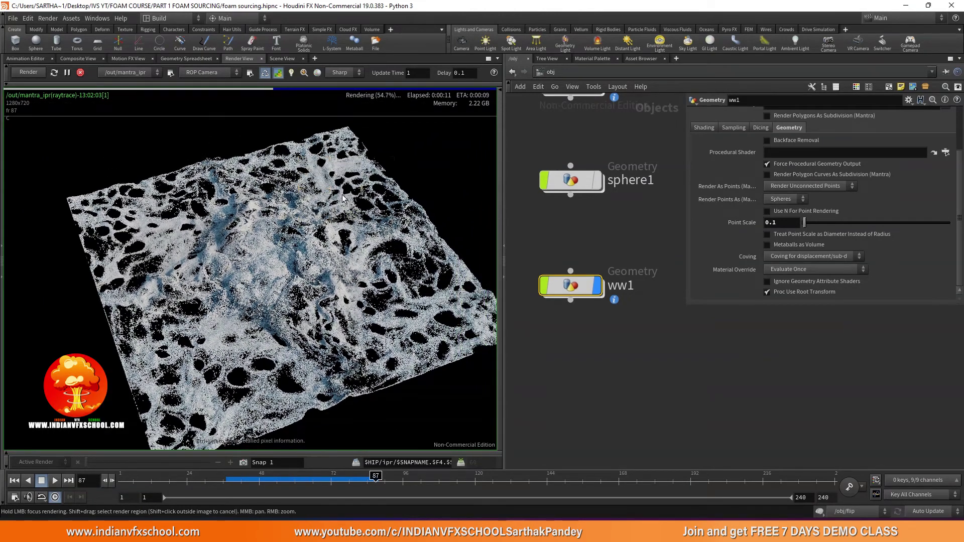
left_click(590, 58)
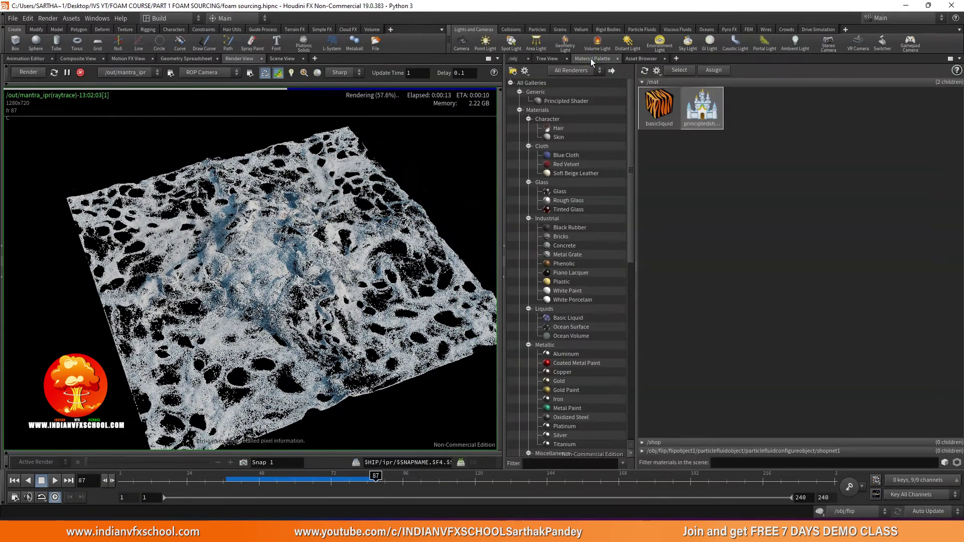
left_click_drag(622, 113, 751, 115)
double_click(751, 115)
scroll(667, 271, "down", 4)
middle_click_drag(655, 266, 619, 251)
scroll(655, 239, "up", 1)
Place the new principledshader1 below the existing principled shader and assign it to the whitewater particles in the render view
left_click_drag(657, 235, 584, 260)
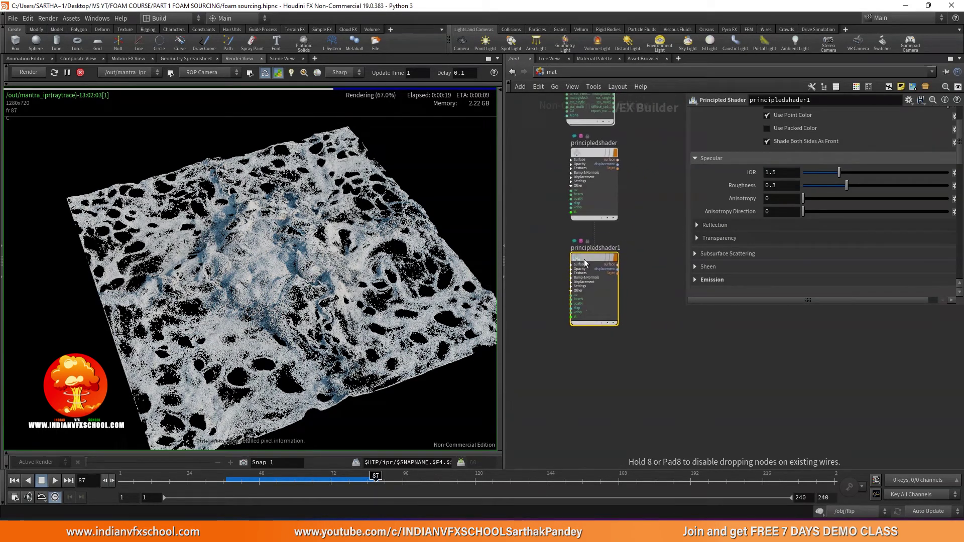
scroll(585, 262, "up", 3)
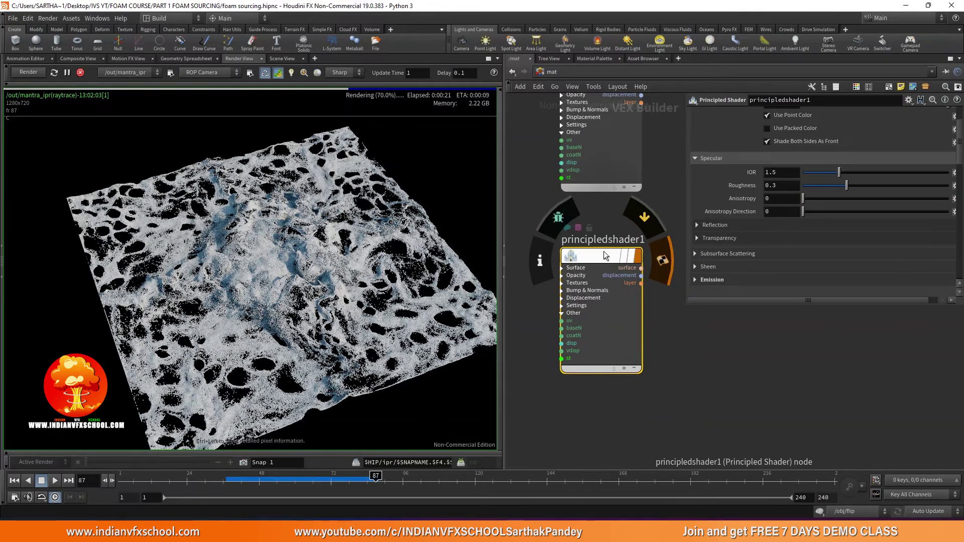
left_click_drag(596, 255, 273, 260)
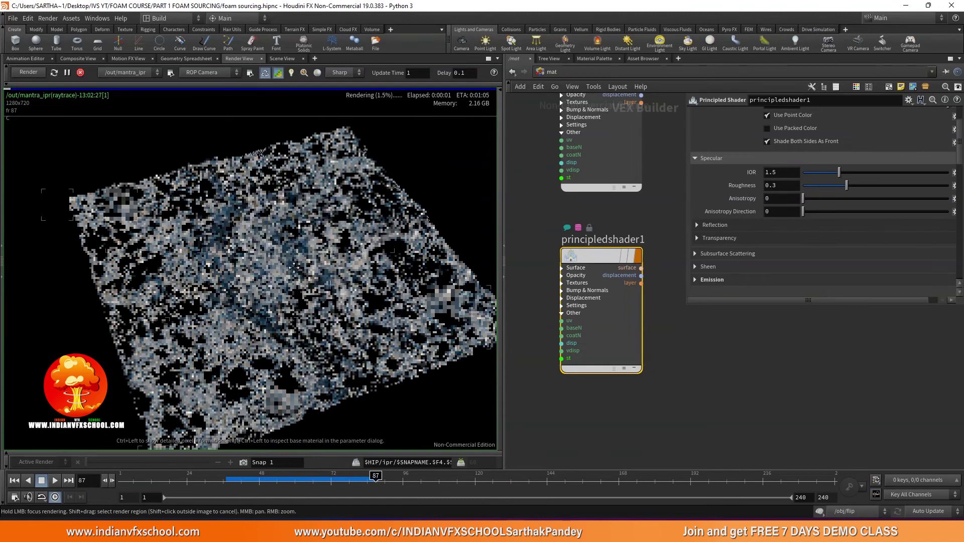
Set principledshader1's base color to white with values 1, 1, 1
scroll(719, 174, "up", 2)
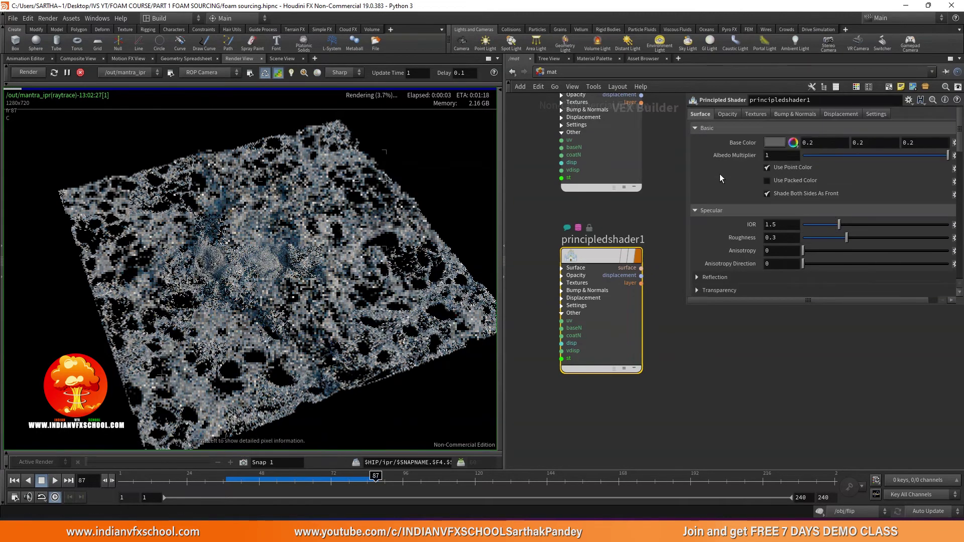
left_click(824, 142)
type("1")
left_click(871, 144)
type("1")
key("Tab")
type("1")
key("Return")
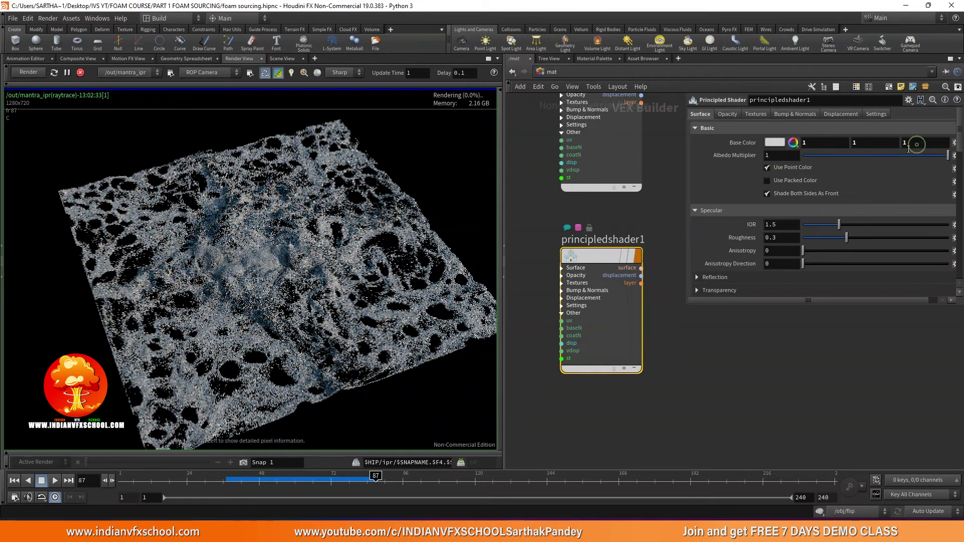
Expand principledshader1's reflection settings and lower its specular roughness to 0
scroll(721, 207, "down", 2)
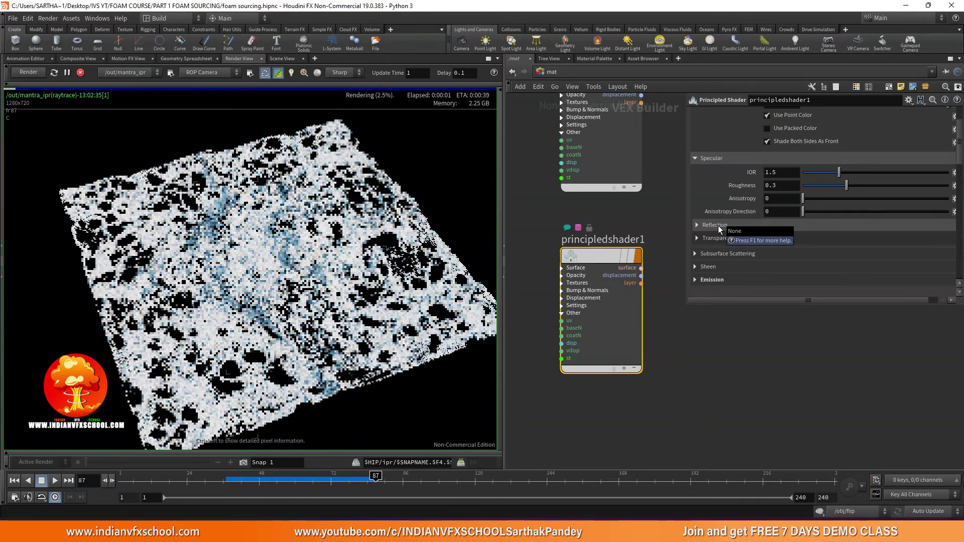
left_click(718, 225)
left_click_drag(814, 185, 771, 187)
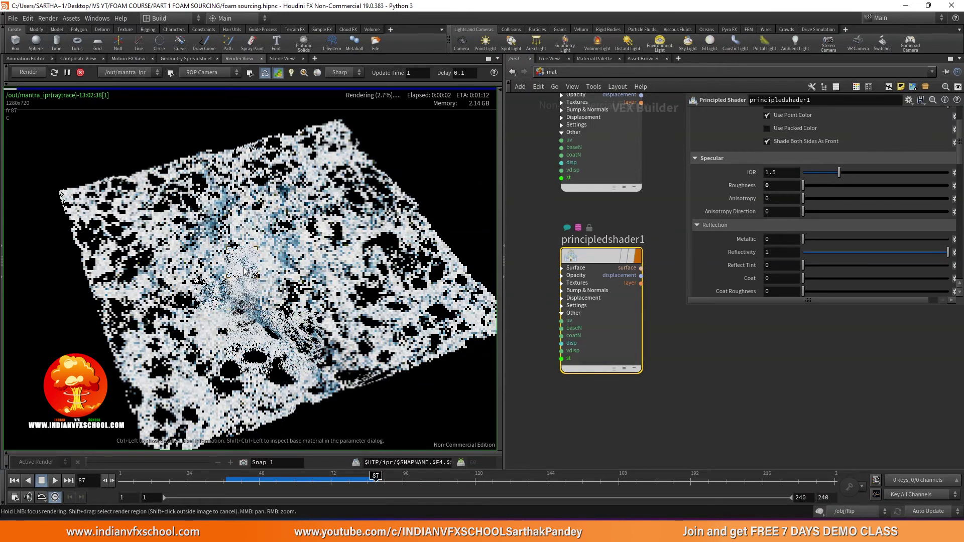
Set principledshader1's opacity scale to 0.02
scroll(184, 271, "up", 5)
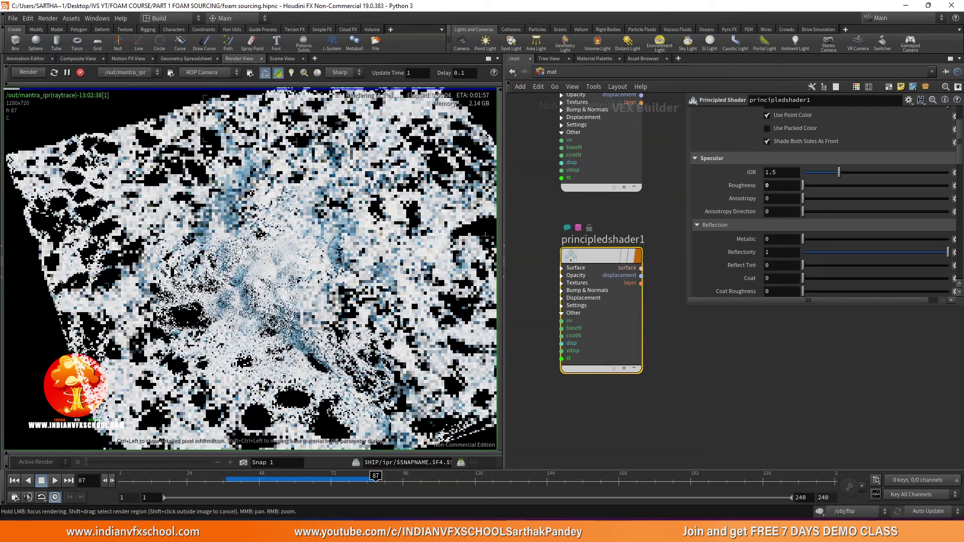
scroll(302, 257, "down", 3)
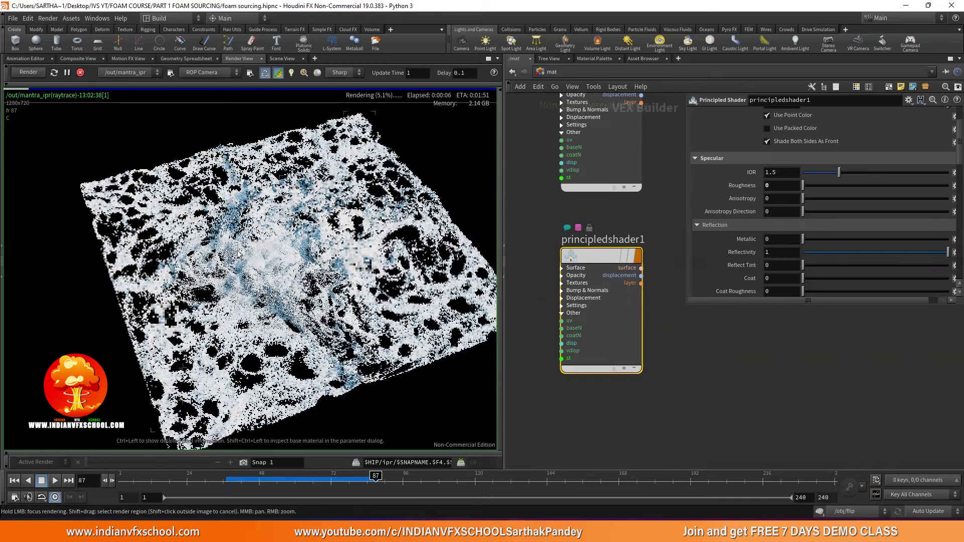
scroll(713, 129, "up", 3)
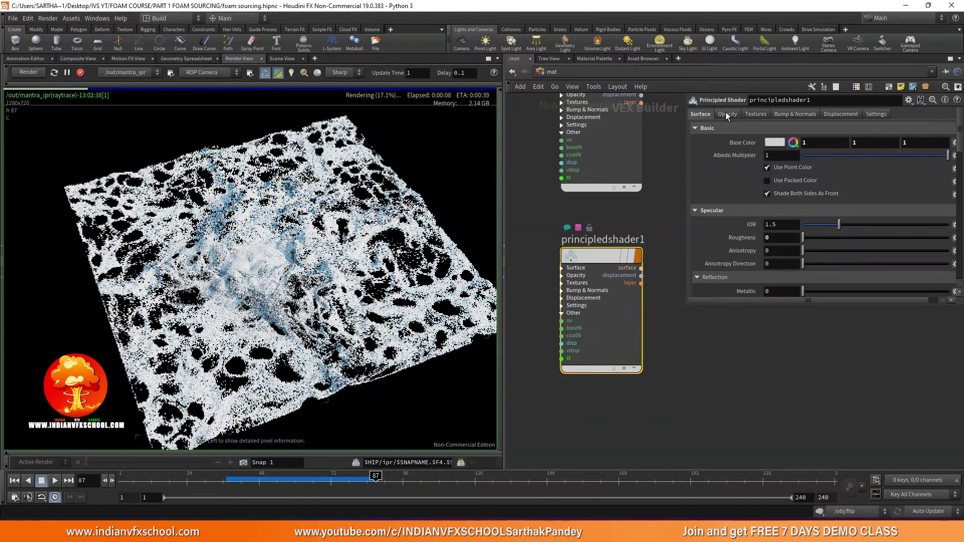
left_click(729, 116)
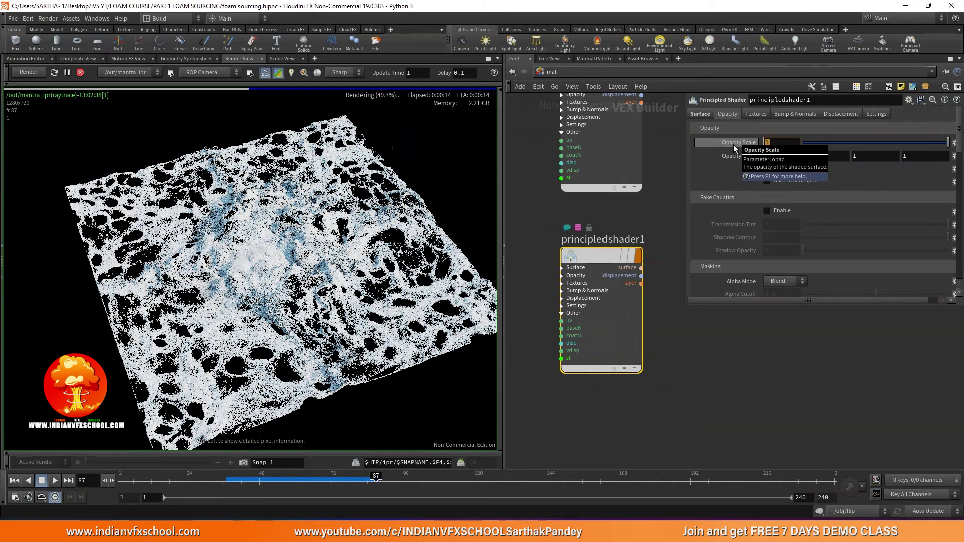
type("0.02")
key("Return")
Focus the render on the middle of the foam and turn off the IPR preview mode
scroll(219, 259, "up", 2)
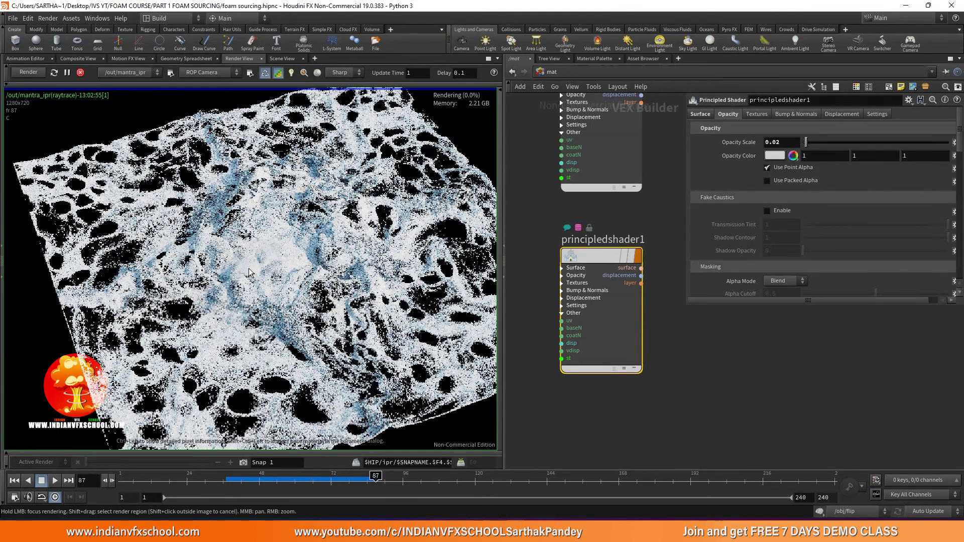
scroll(250, 272, "down", 2)
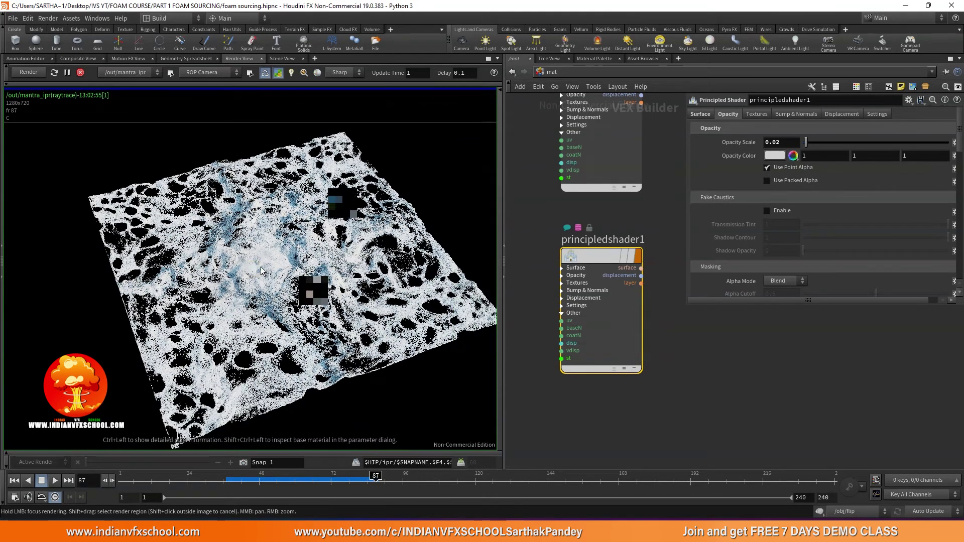
left_click(268, 268)
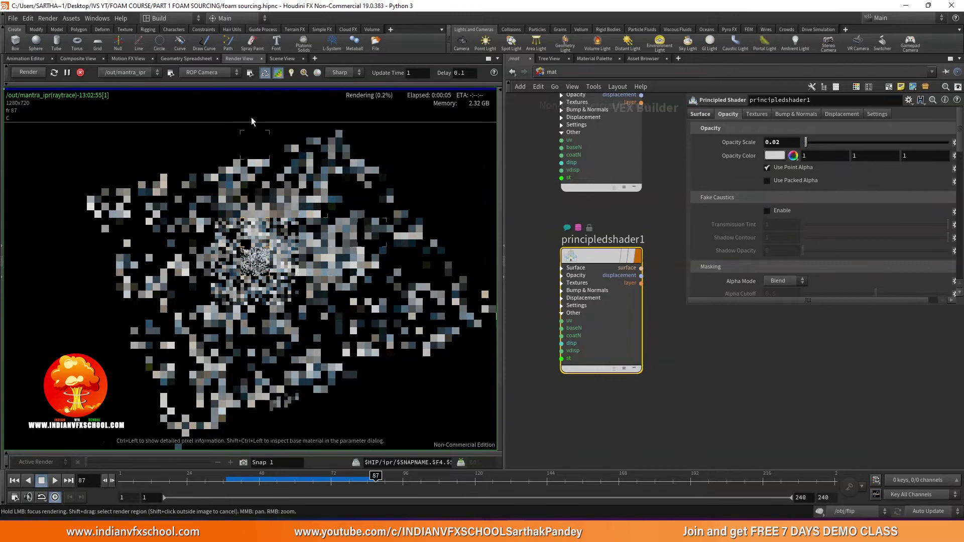
scroll(272, 207, "up", 2)
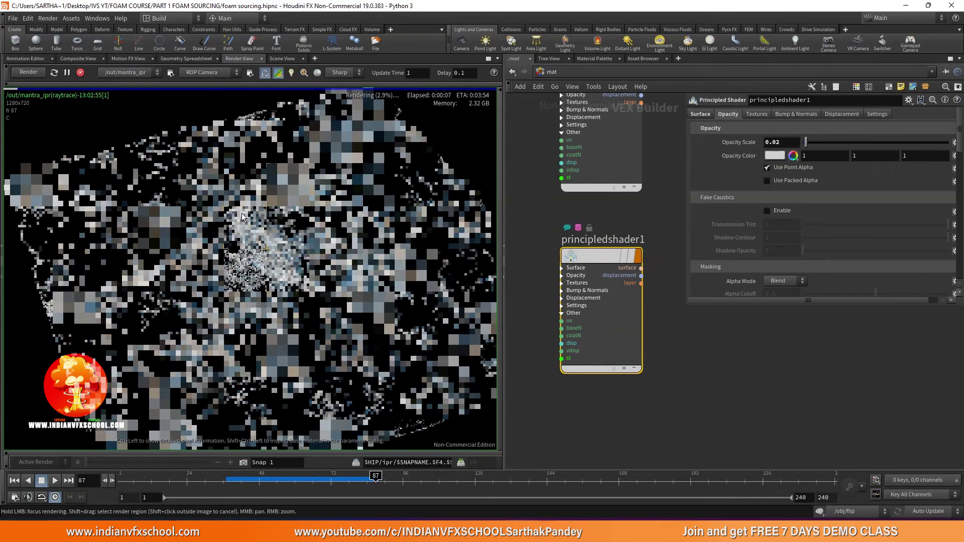
left_click(279, 74)
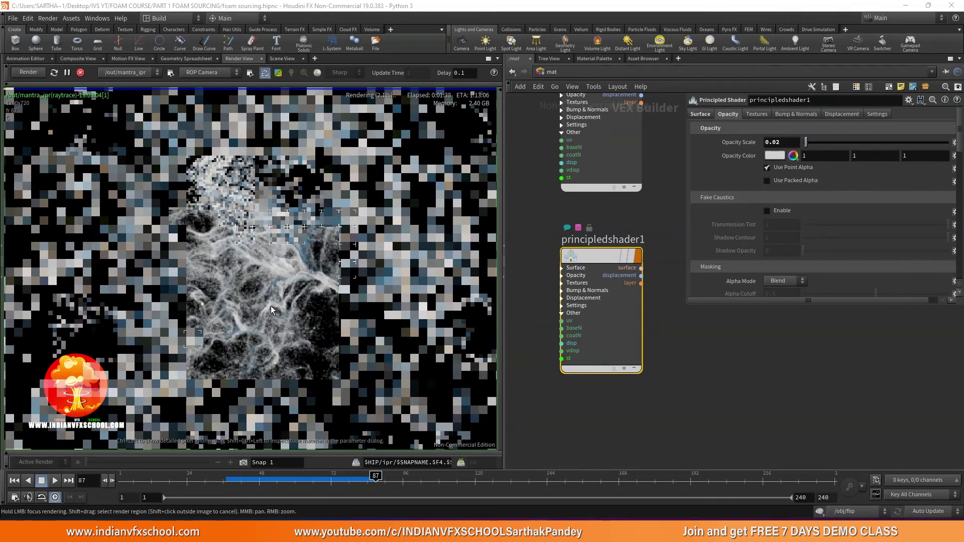
scroll(279, 285, "down", 2)
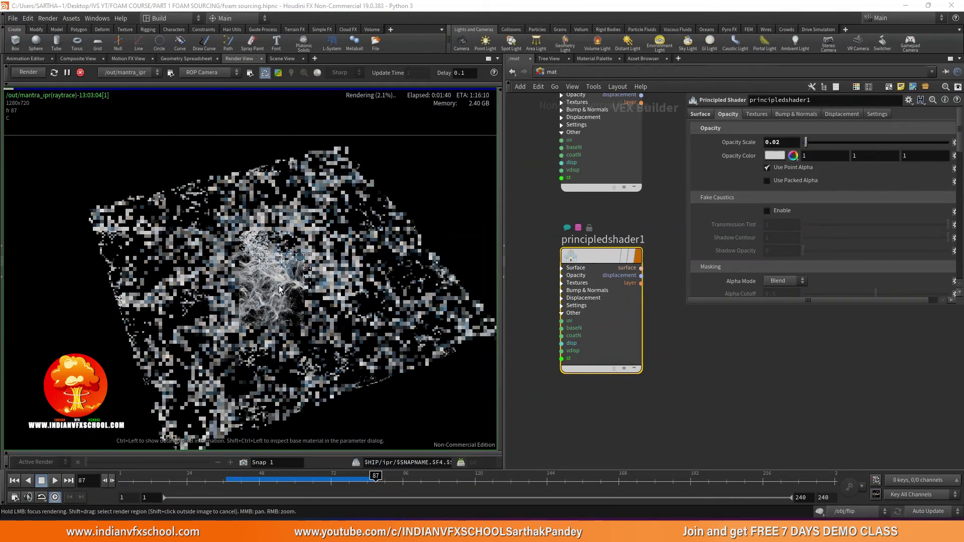
In the out network, set mantra_ipr's sampling noise level to 0.1
left_click(551, 73)
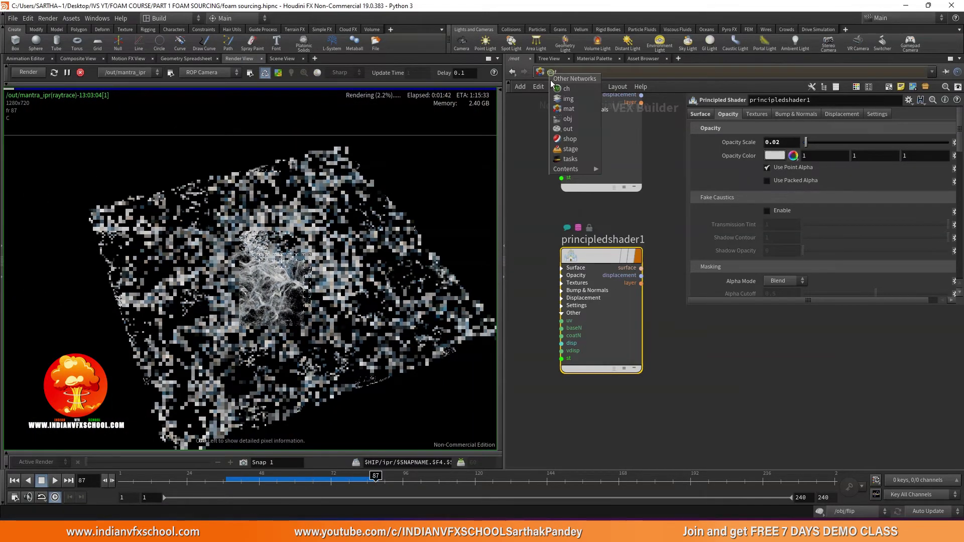
left_click(568, 128)
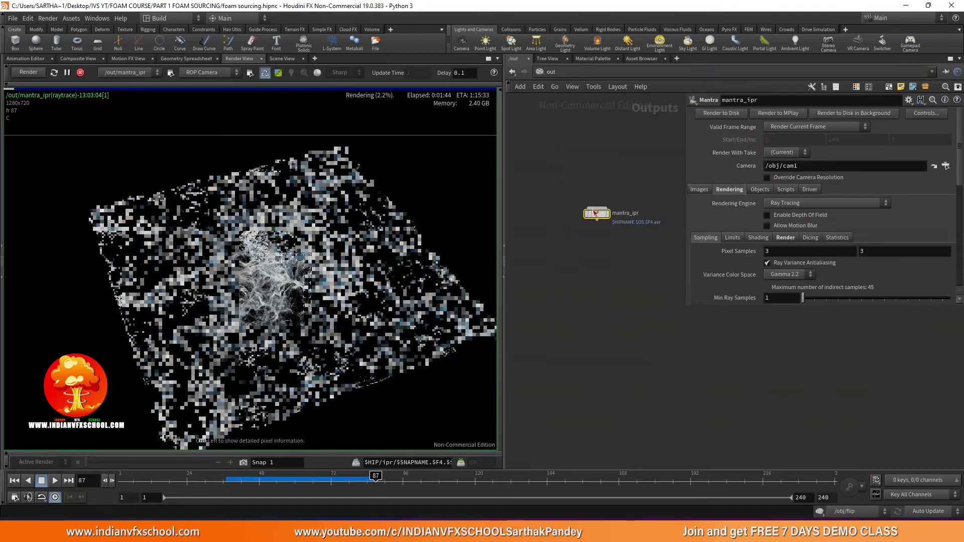
scroll(595, 212, "up", 3)
scroll(743, 231, "down", 3)
left_click(783, 270)
key("BackSpace")
key("BackSpace")
type("1")
key("Return")
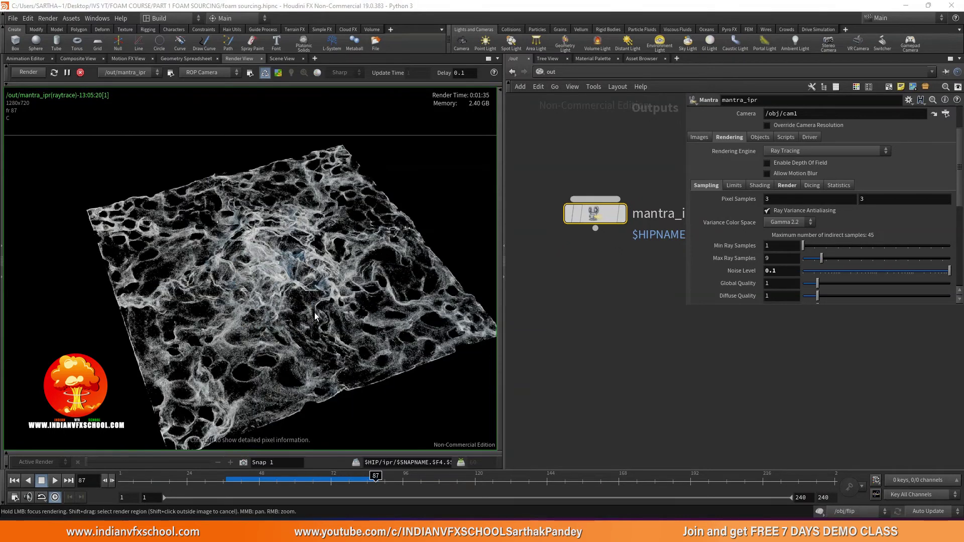
At object level, turn on the display of flipmesh and sphere1 so both are included in the render
scroll(277, 274, "up", 5)
scroll(266, 266, "down", 5)
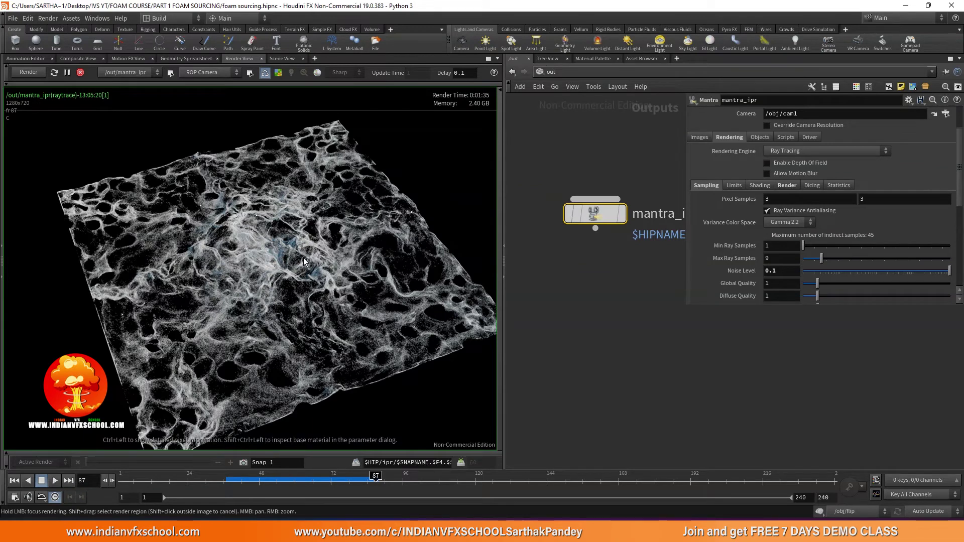
scroll(295, 262, "down", 3)
scroll(290, 296, "up", 3)
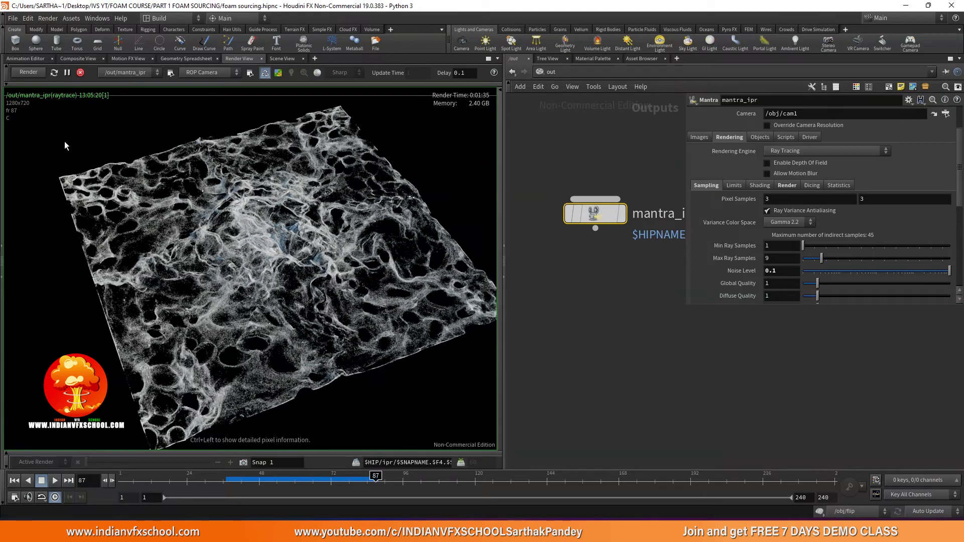
left_click(542, 74)
left_click(550, 119)
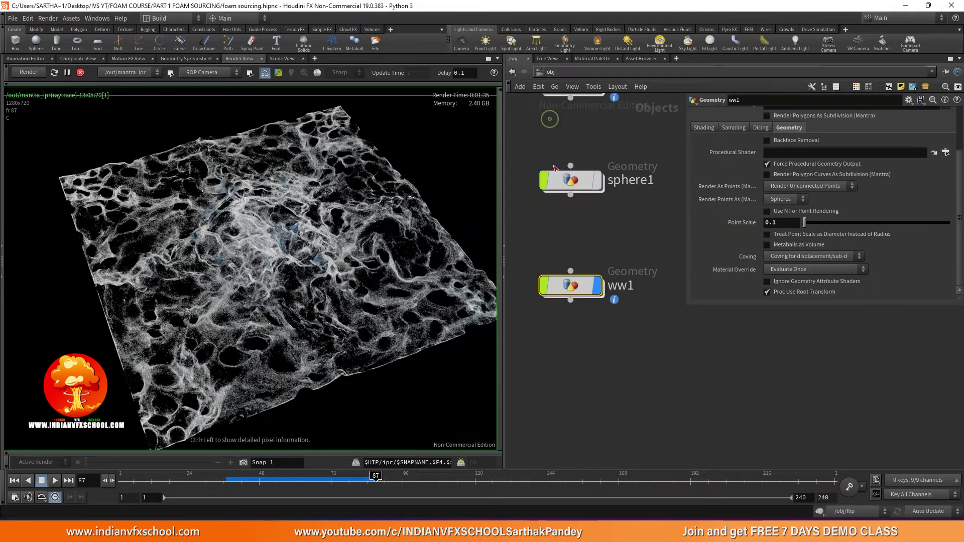
middle_click_drag(606, 161, 607, 205)
left_click_drag(575, 260, 604, 158)
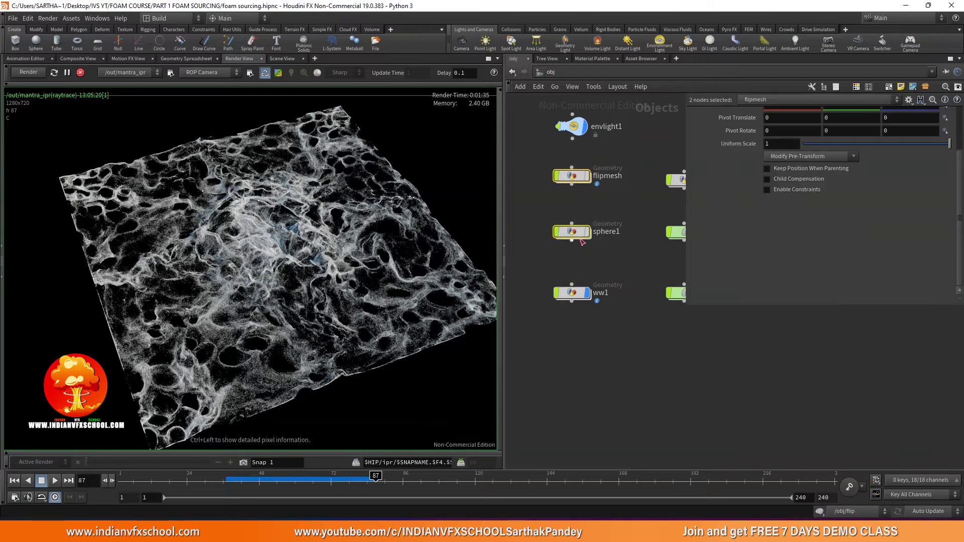
left_click(588, 234)
left_click(628, 267)
scroll(584, 242, "up", 4)
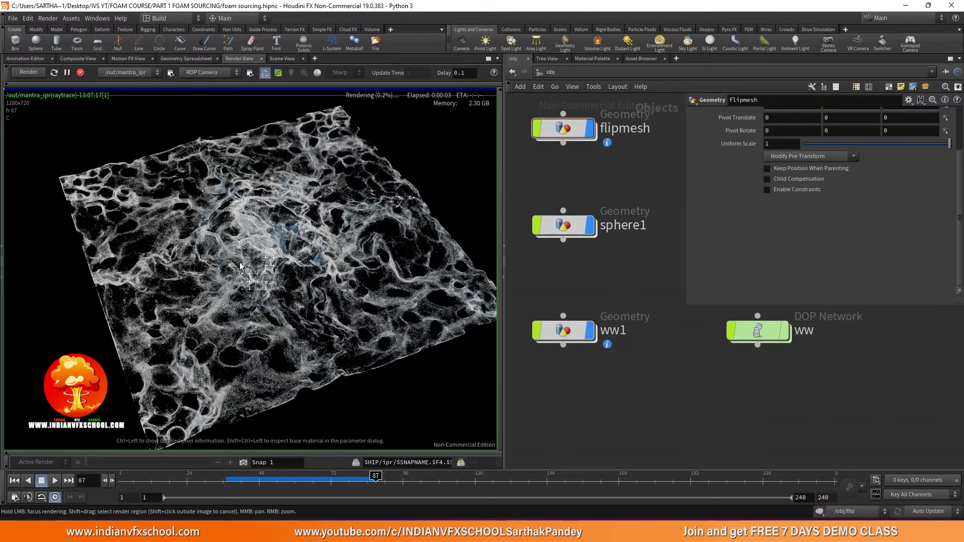
Return to the out network and bring up mantra_ipr's sampling settings
left_click(550, 71)
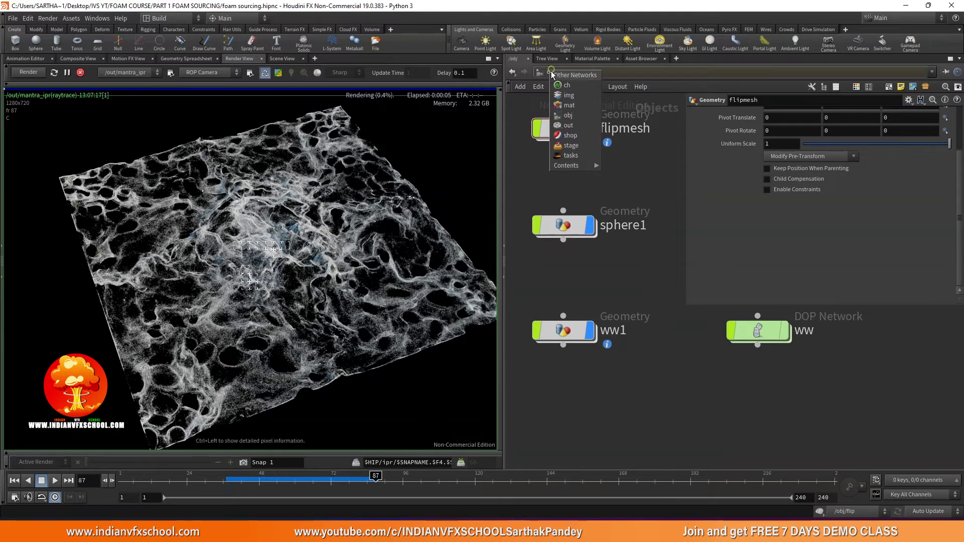
left_click(568, 126)
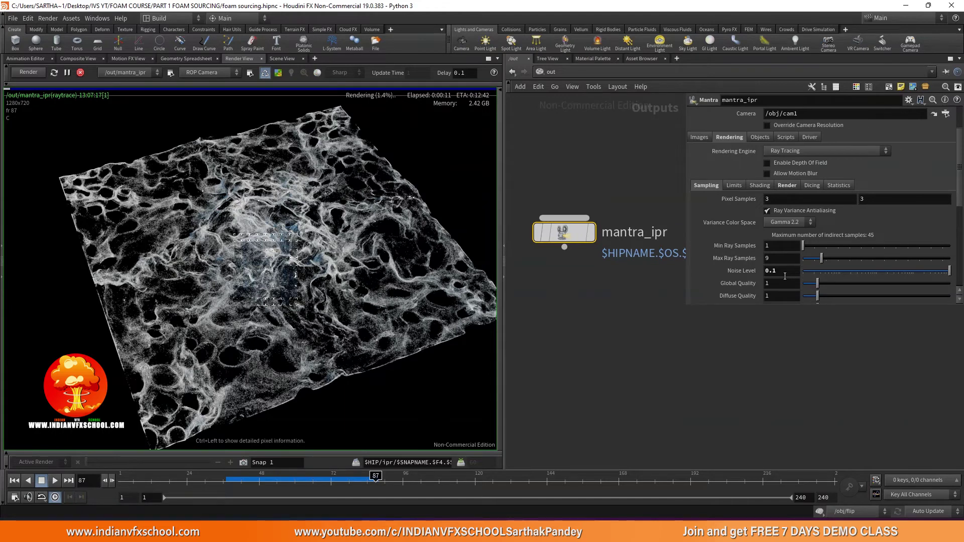
scroll(785, 276, "up", 2)
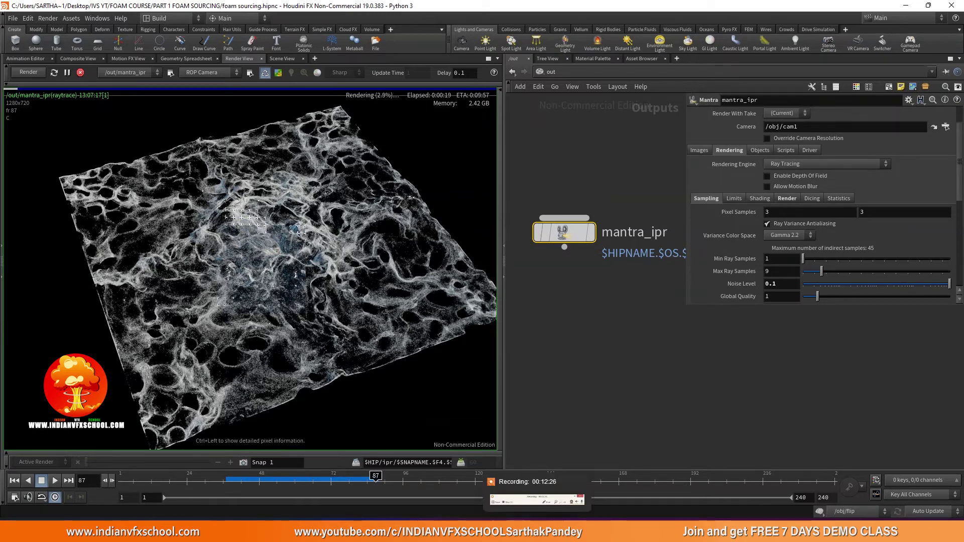
Switch to VLC media player, replay the reference clip foam4.mp4 from near its beginning, and close the player
left_click(548, 530)
left_click(10, 510)
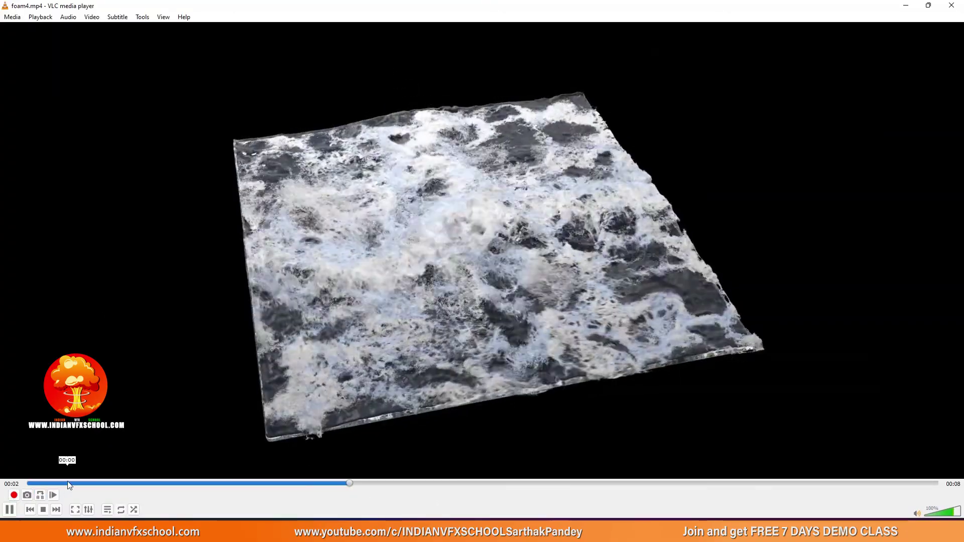
left_click(68, 483)
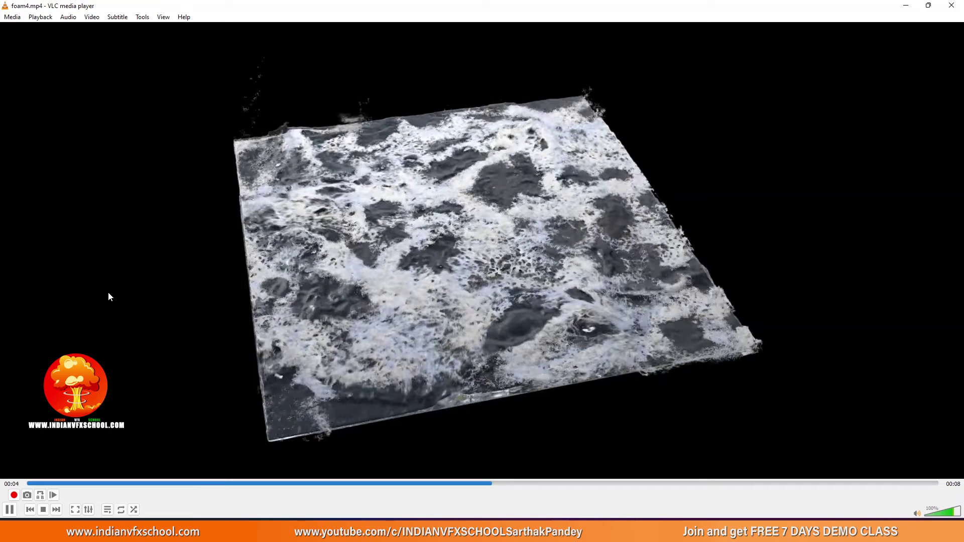
left_click(952, 5)
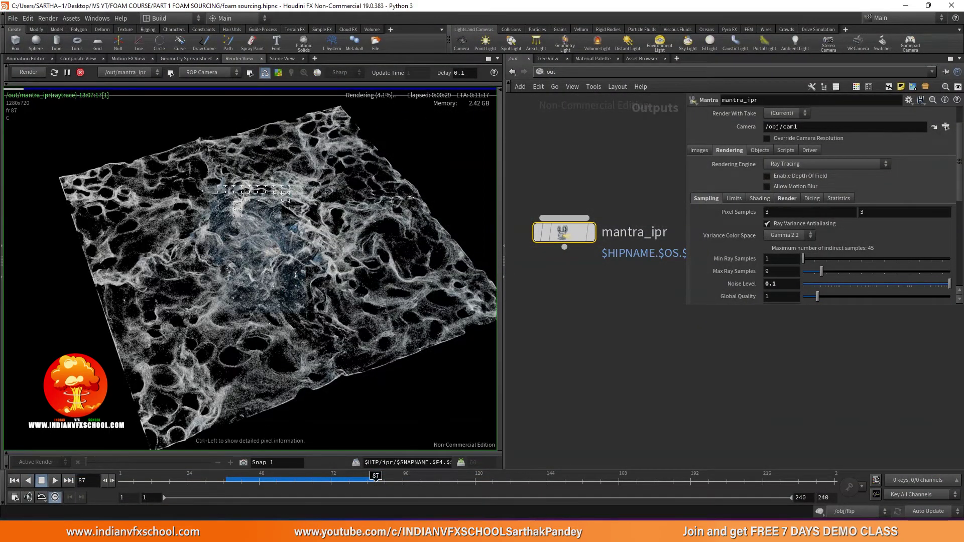
Set mantra_ipr's sampling noise level to 0.03
double_click(780, 283)
type("0.03")
key("Return")
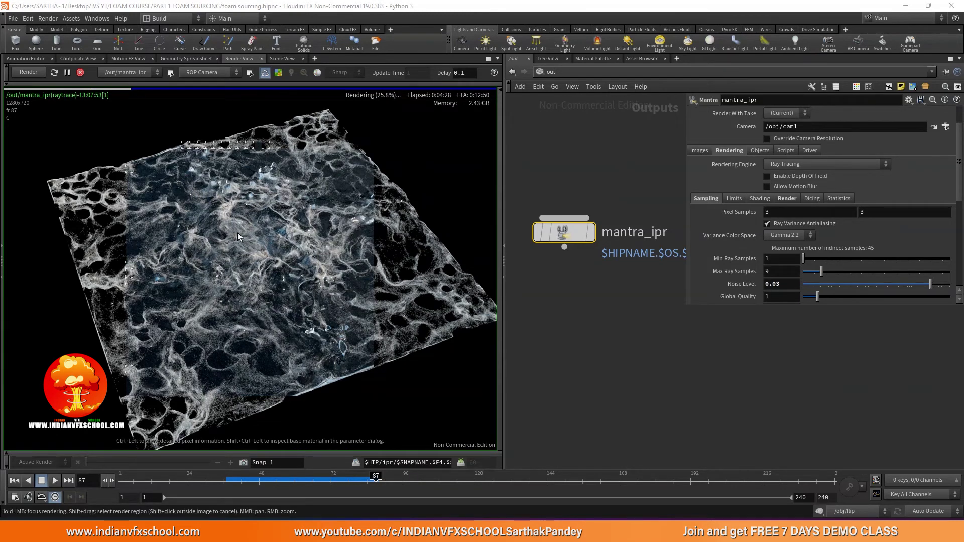
Examine the foam and the dark liquid surface in the progressing render, up close and as a whole
scroll(293, 257, "up", 3)
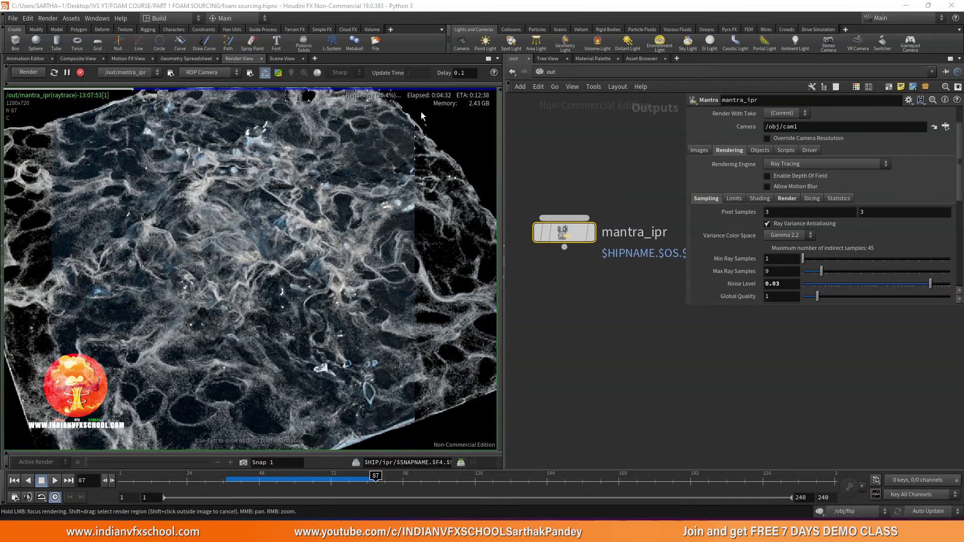
scroll(363, 200, "down", 3)
scroll(362, 200, "down", 1)
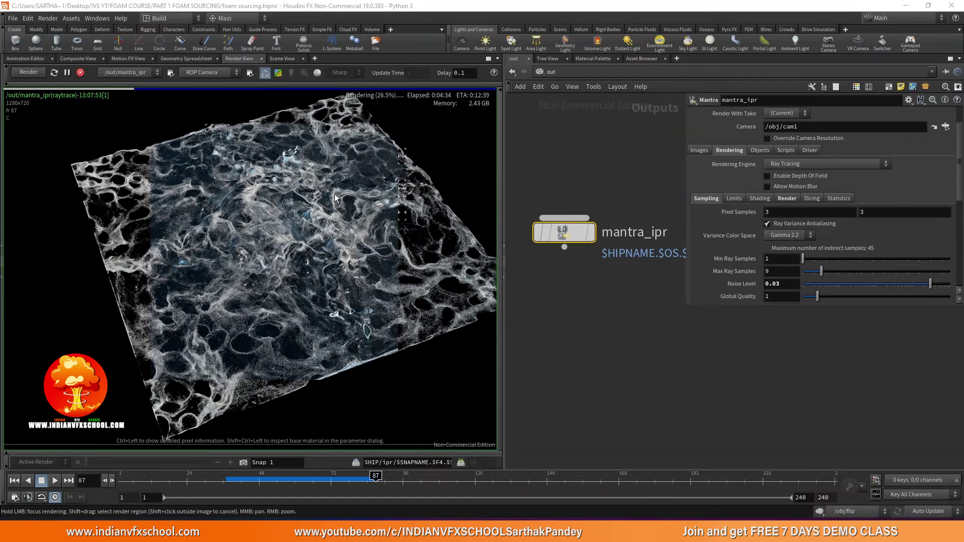
scroll(277, 235, "up", 2)
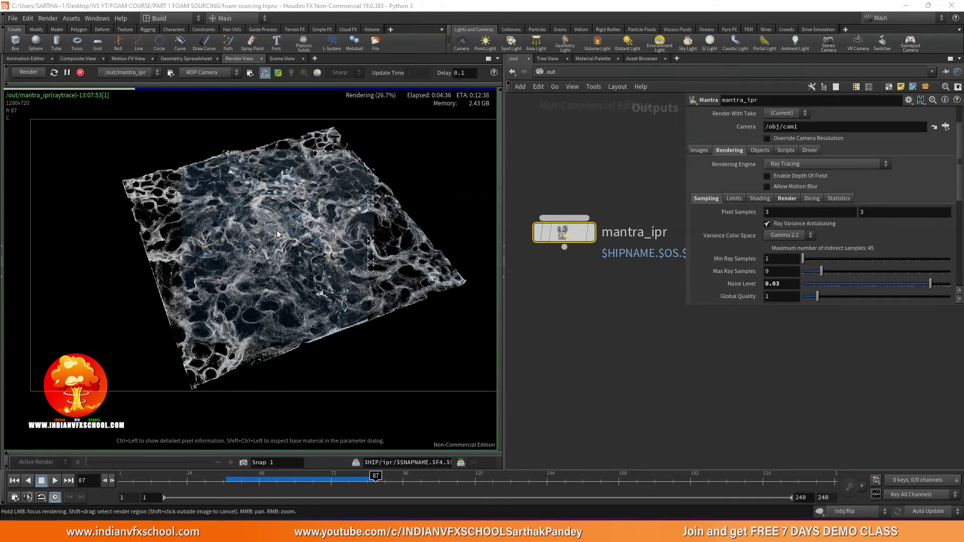
scroll(277, 235, "up", 2)
scroll(277, 235, "down", 3)
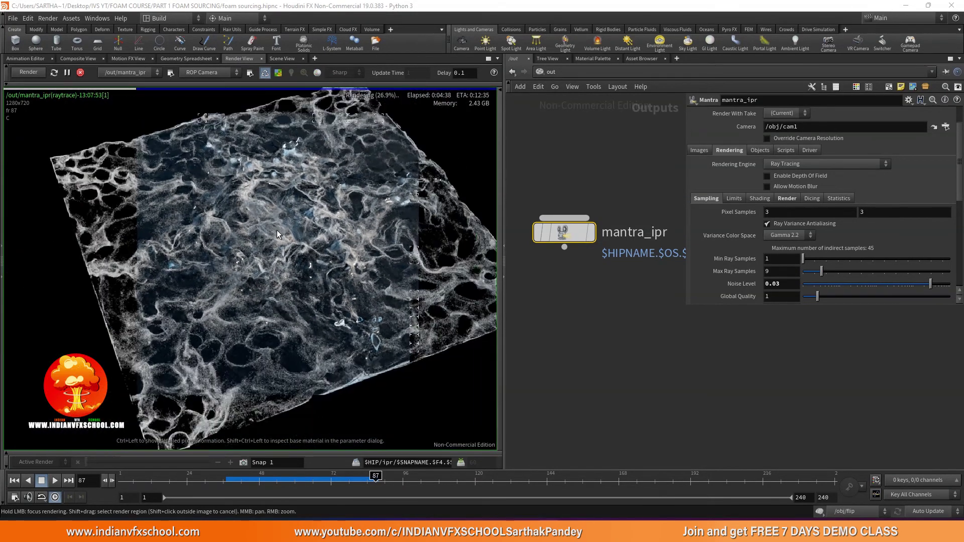
middle_click_drag(277, 230, 267, 230)
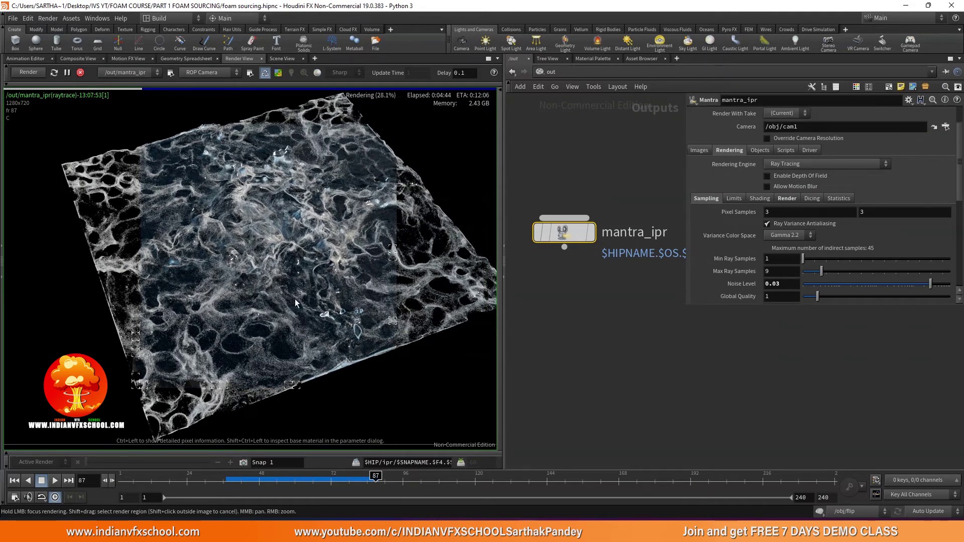
middle_click_drag(304, 293, 288, 292)
scroll(281, 275, "up", 1)
scroll(282, 274, "down", 1)
middle_click_drag(221, 237, 300, 324)
mouse_move(299, 323)
right_mouse_down()
mouse_move(260, 301)
mouse_move(304, 322)
right_mouse_up()
scroll(243, 253, "down", 3)
scroll(285, 305, "up", 4)
scroll(284, 304, "down", 3)
scroll(284, 305, "up", 2)
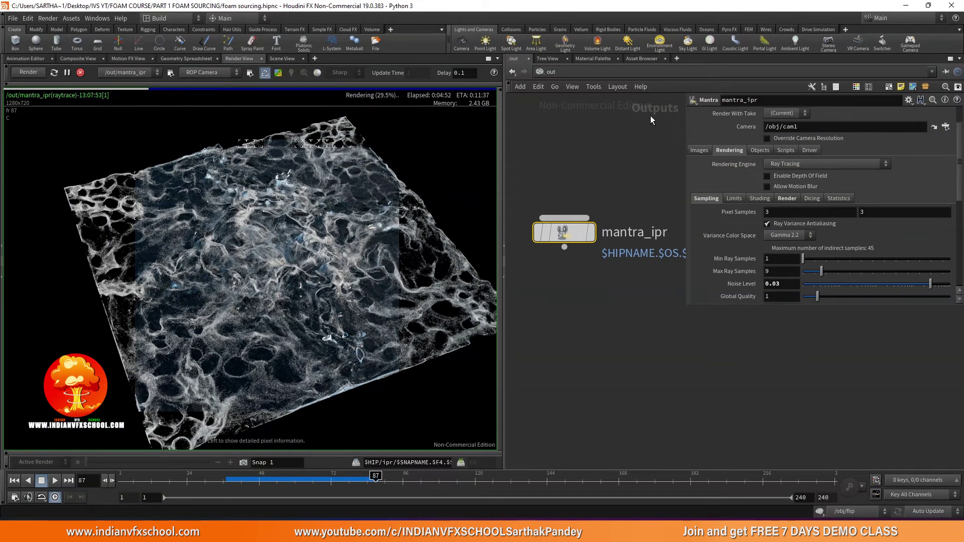
Set the render point scale of the ww1 geometry object to 0.2
left_click(550, 72)
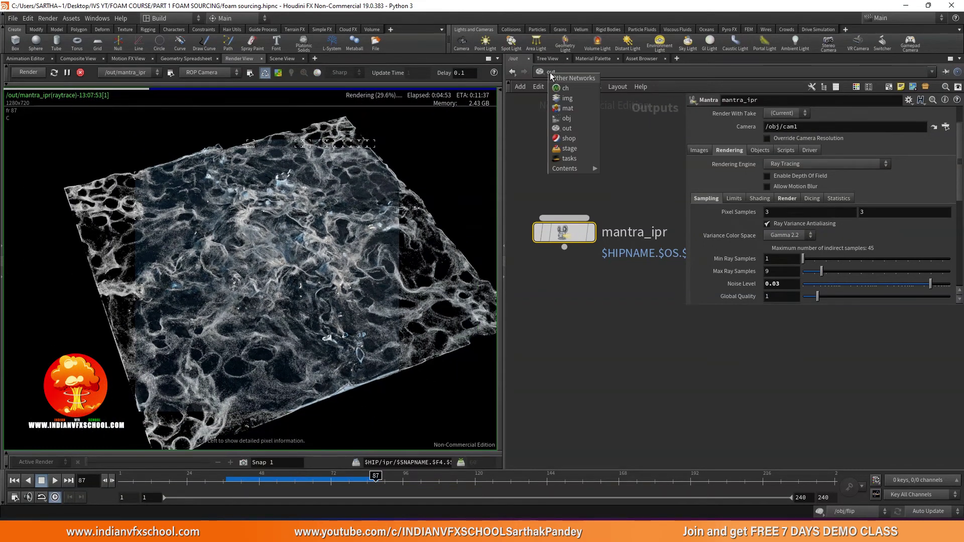
left_click(563, 117)
left_click(563, 330)
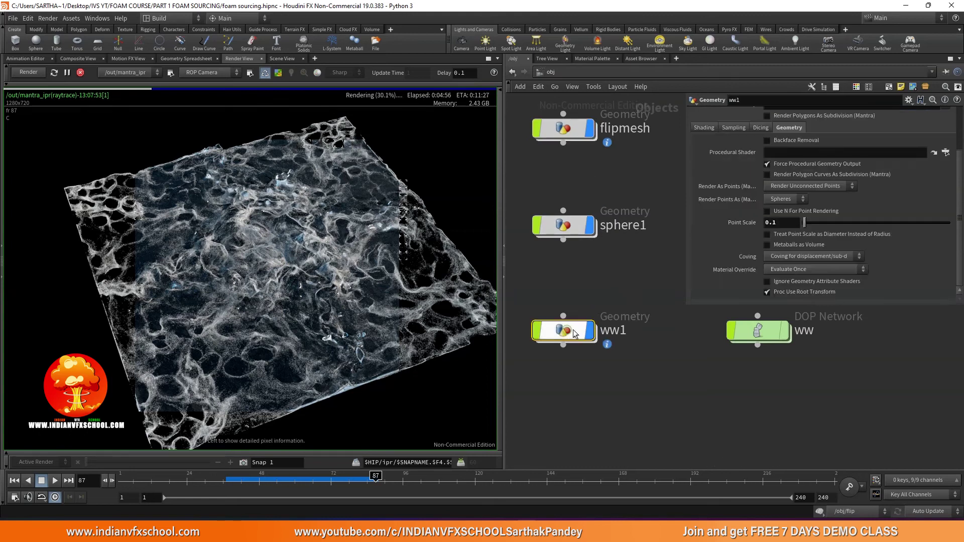
left_click(795, 222)
type("0.2")
key("Return")
Store a snapshot of the current render and limit rendering to a region around the foam's nearest right-hand corner
left_click(245, 467)
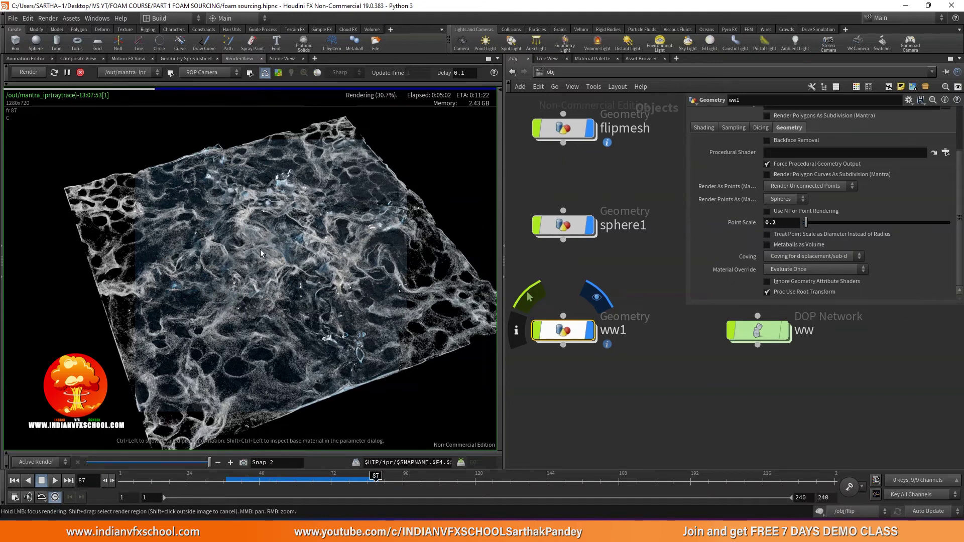
left_click_drag(320, 207, 496, 372, "shift")
middle_click_drag(372, 288, 308, 280)
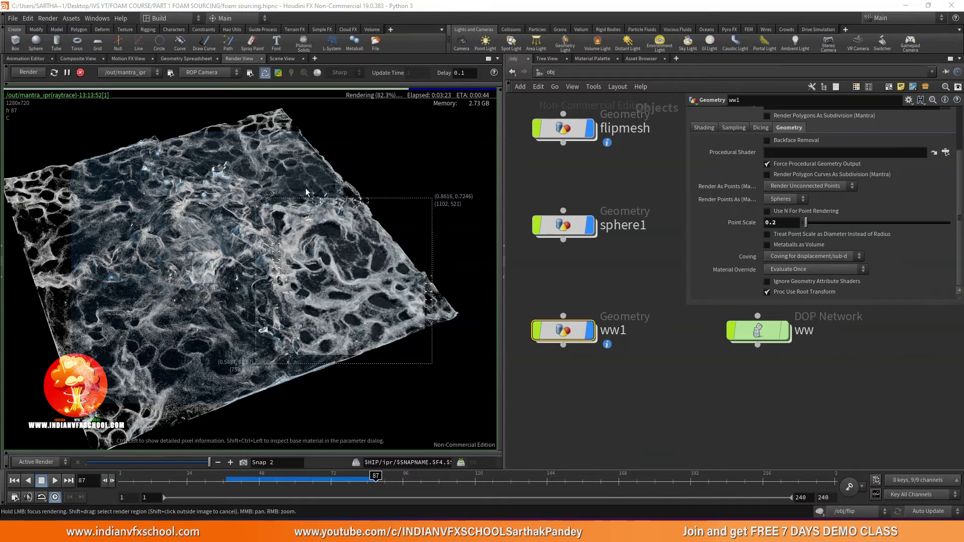
scroll(366, 264, "up", 2)
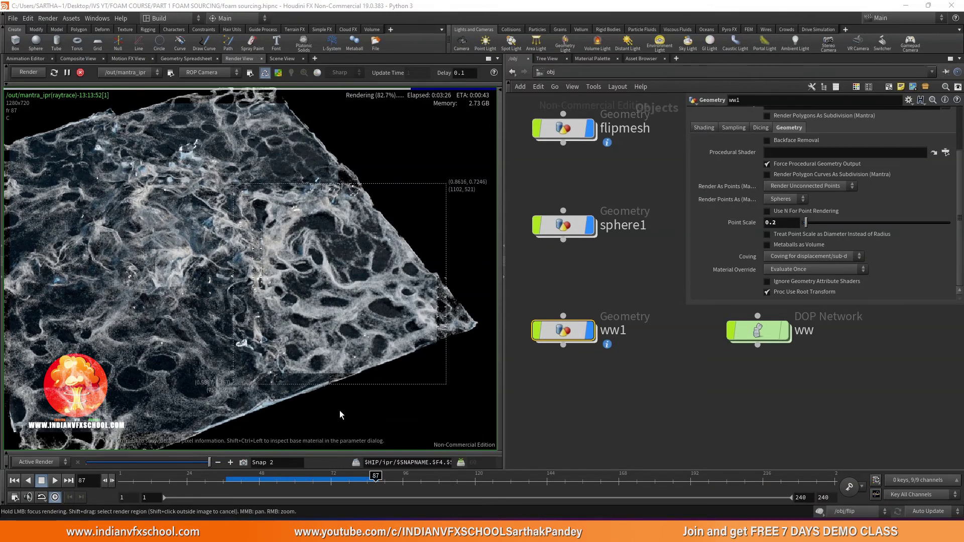
scroll(330, 336, "up", 2)
scroll(339, 312, "down", 2)
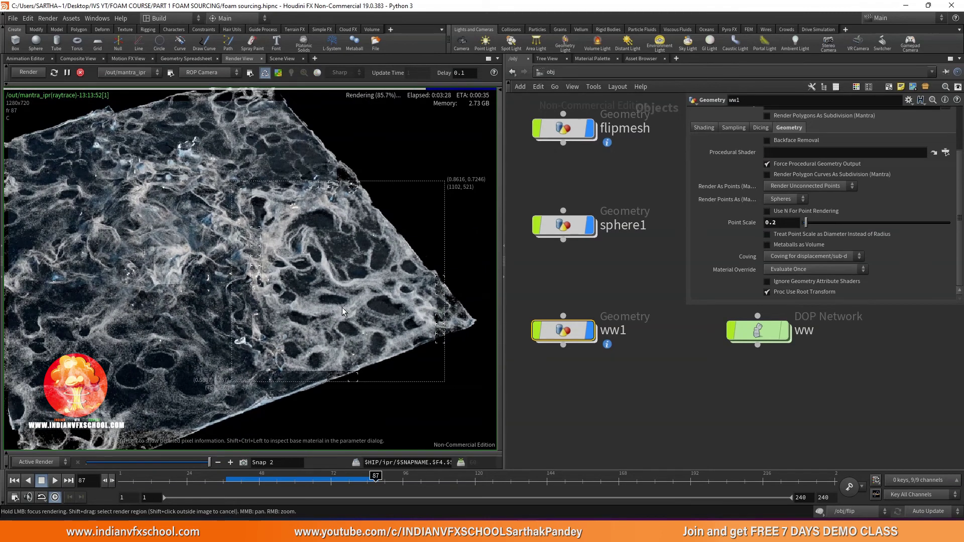
Compare the foam density in Snap 1 with the active render inside the region
left_click(113, 463)
left_click_drag(120, 463, 98, 457)
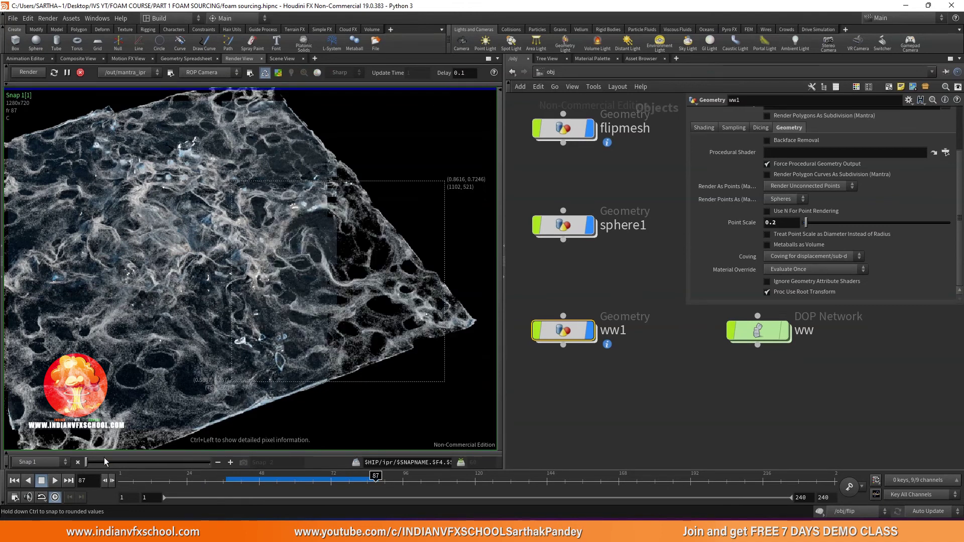
left_click_drag(104, 457, 187, 466)
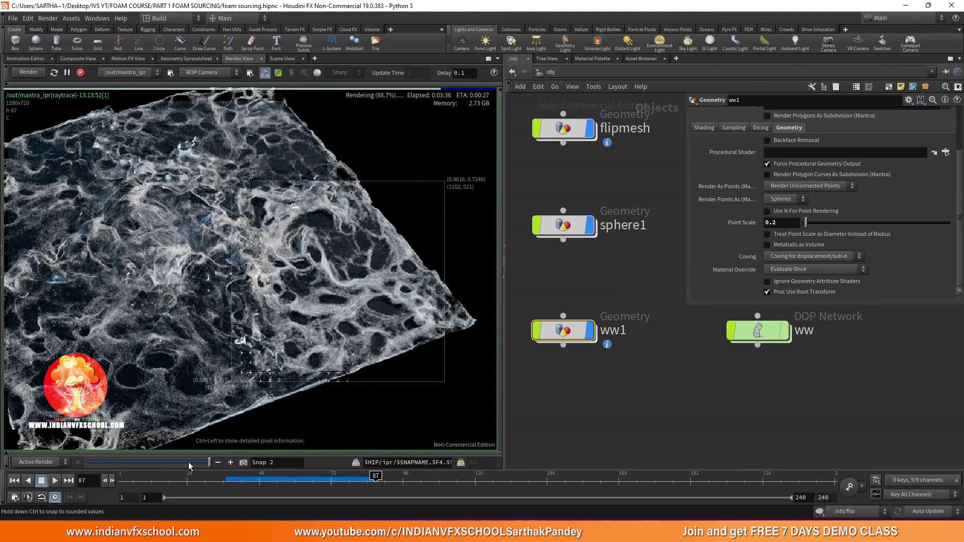
left_click_drag(188, 461, 173, 429)
scroll(322, 282, "down", 3)
middle_click_drag(296, 283, 320, 279)
scroll(320, 278, "up", 2)
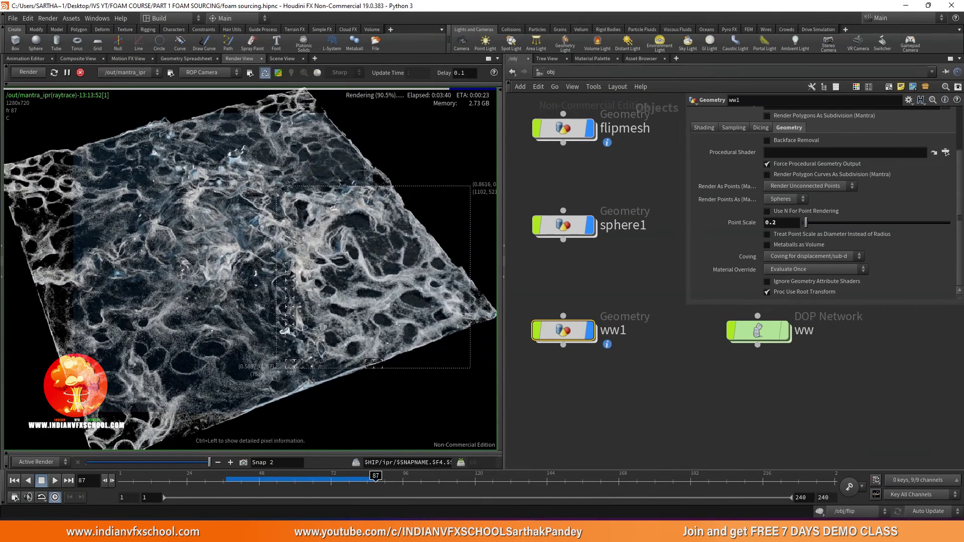
Pause the IPR render, show the scene view, and save the scene file
left_click(67, 72)
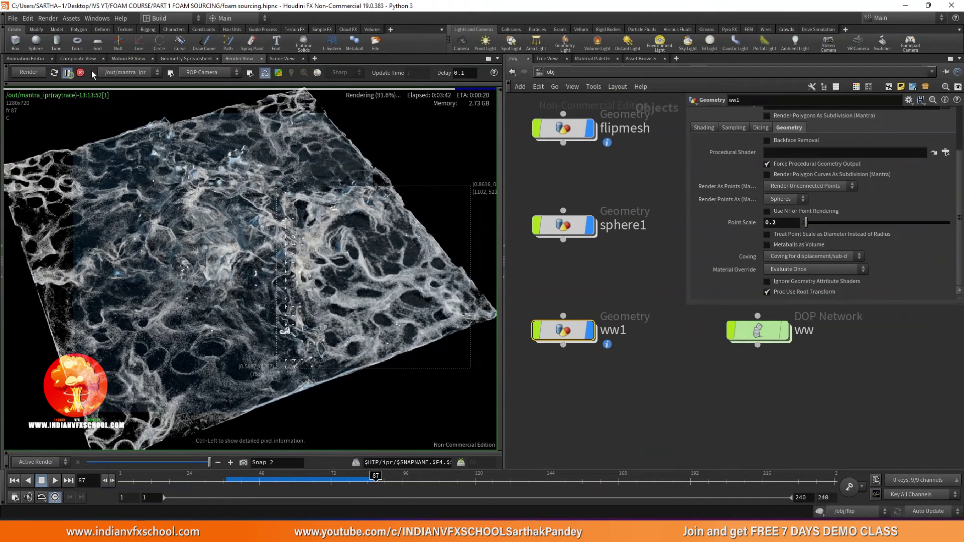
left_click(283, 59)
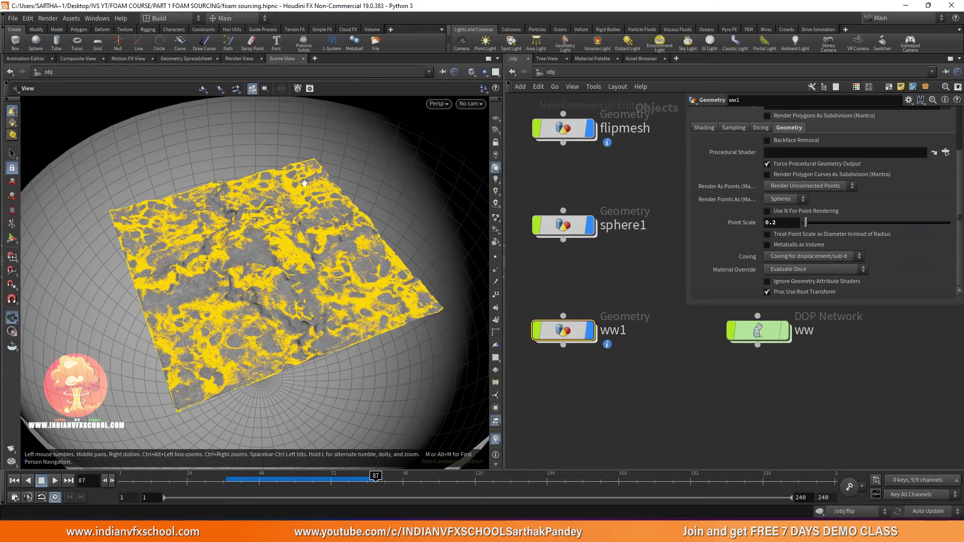
key("ctrl+s")
scroll(575, 256, "down", 5)
scroll(579, 267, "up", 3)
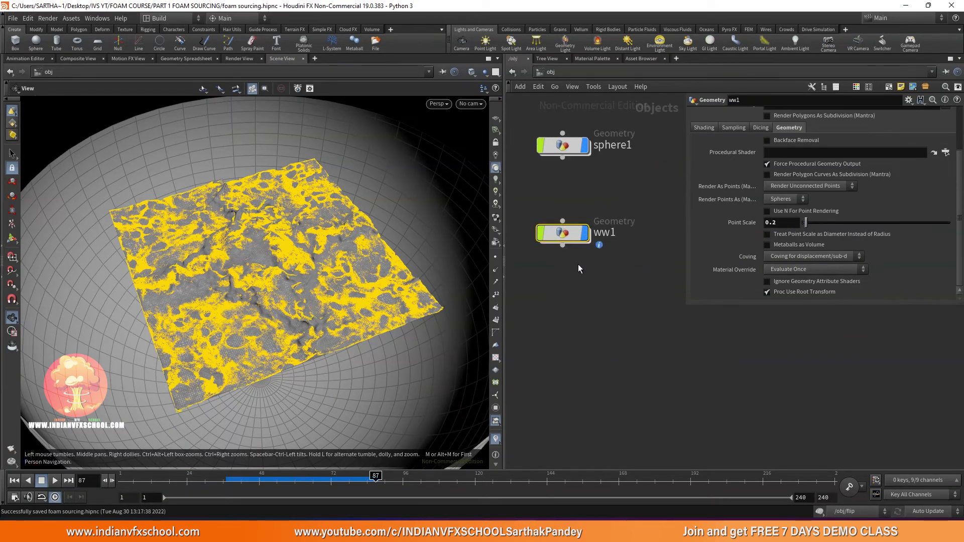
left_click(580, 268)
Browse for the mantra_ipr node's output picture location and create a RENDER folder inside the Desktop's foam folder
left_click(551, 72)
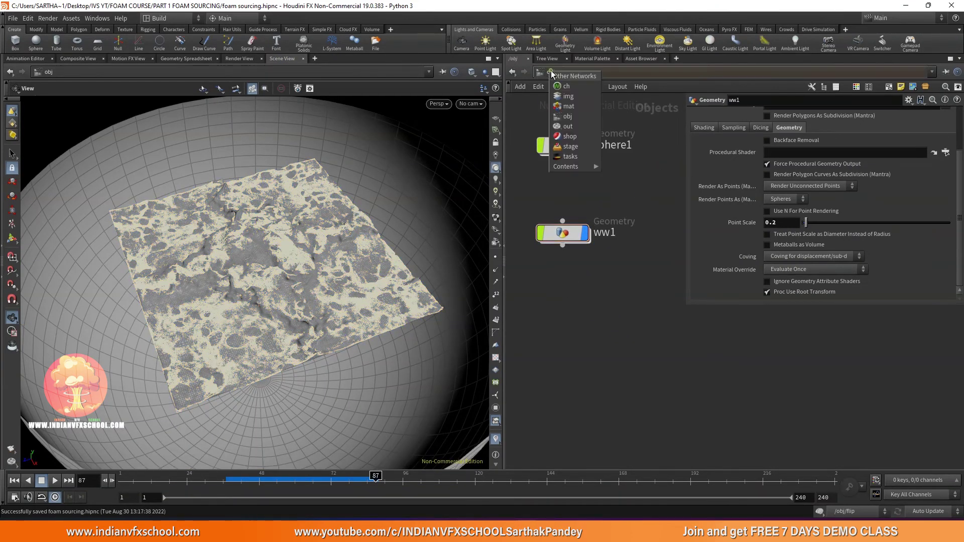
left_click(567, 126)
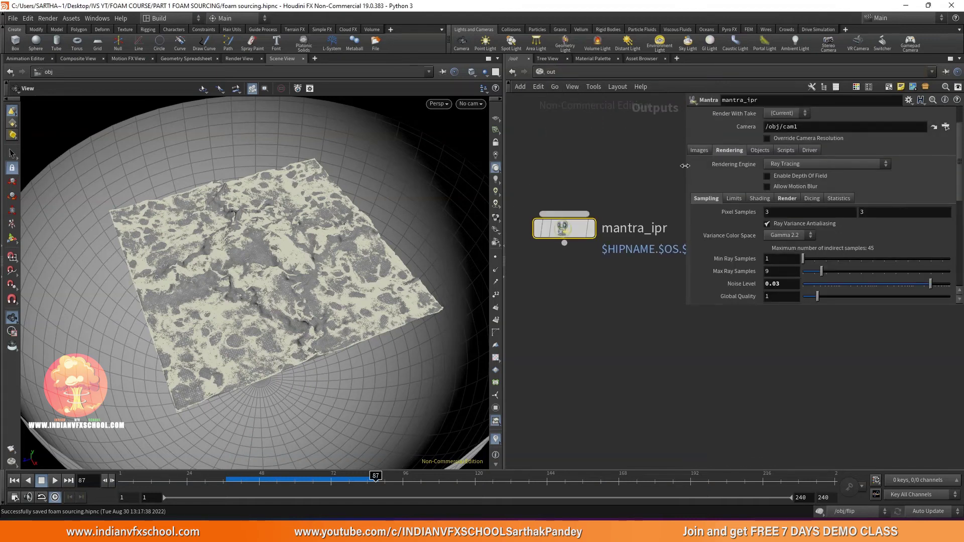
left_click(699, 150)
scroll(702, 169, "up", 2)
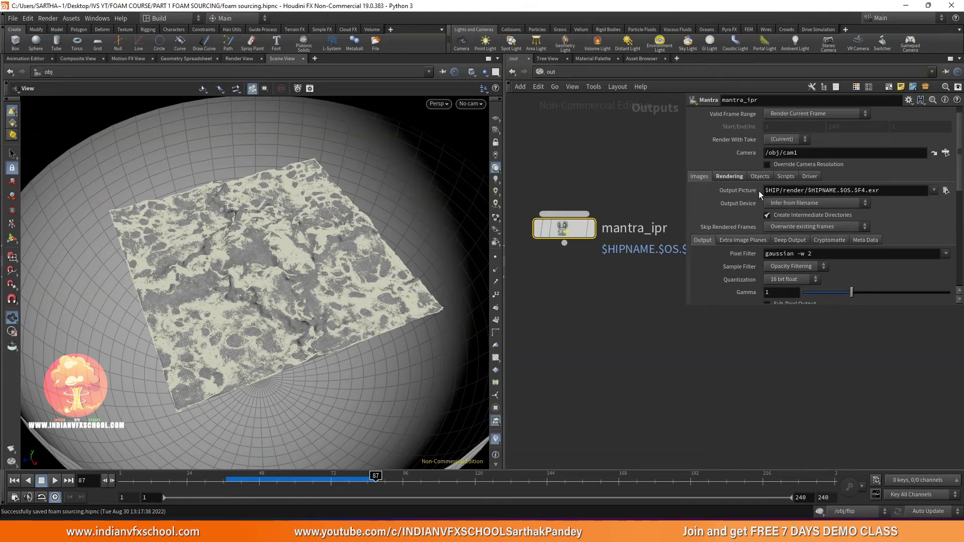
left_click(947, 191)
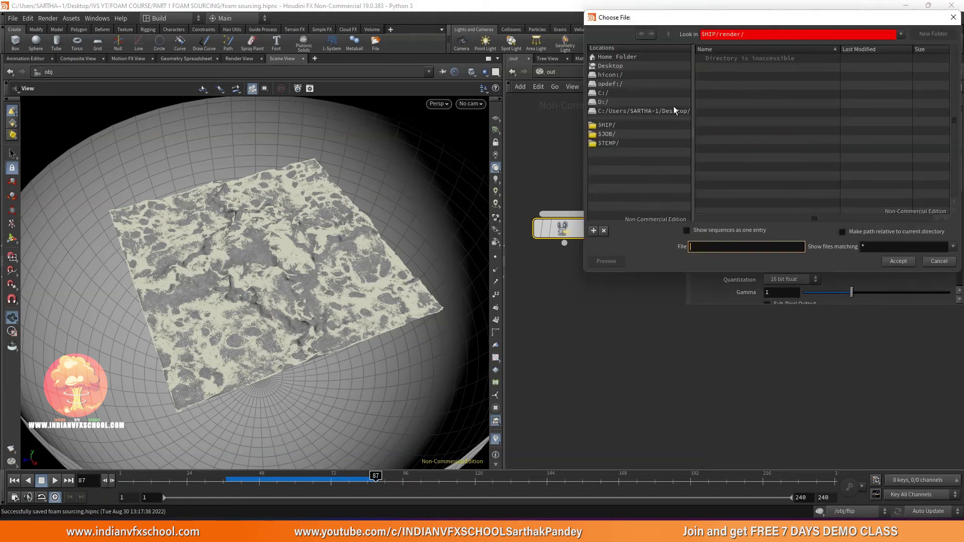
left_click(613, 66)
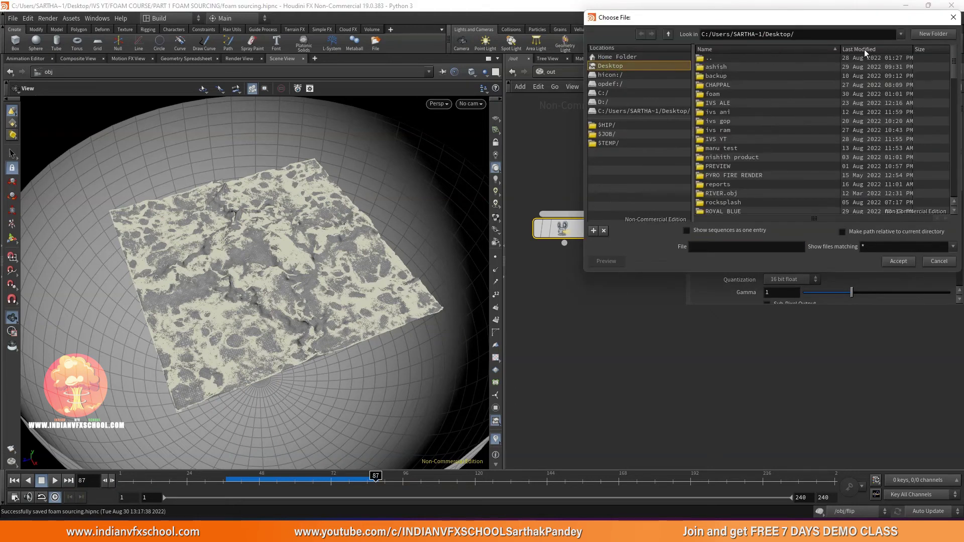
double_click(758, 67)
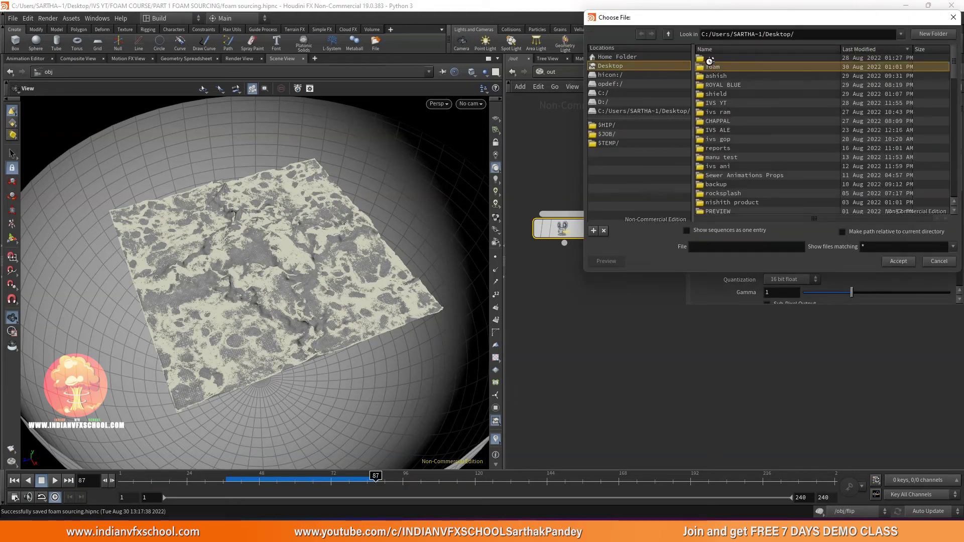
left_click(926, 33)
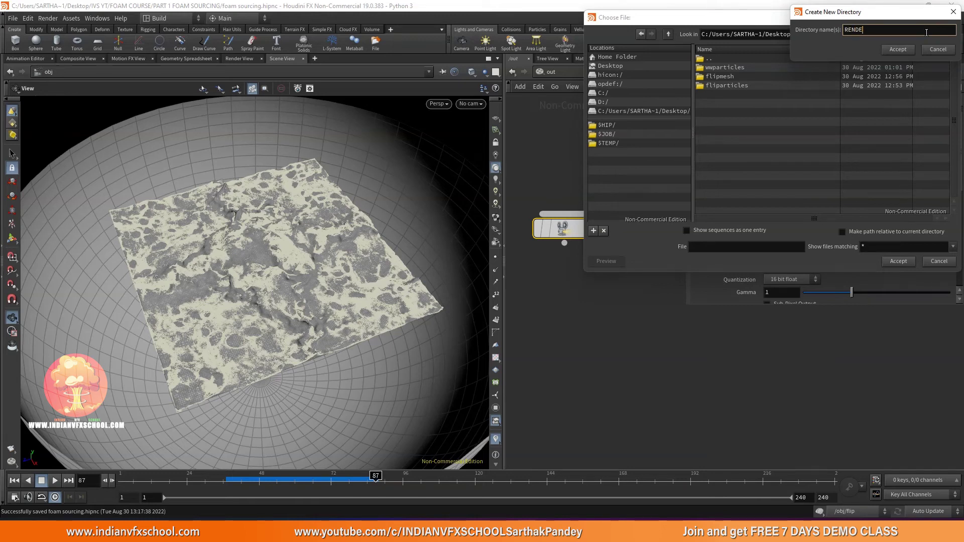
left_click(898, 49)
Set the output picture file name to $F.exr in the RENDER folder and save the scene file
left_click(736, 246)
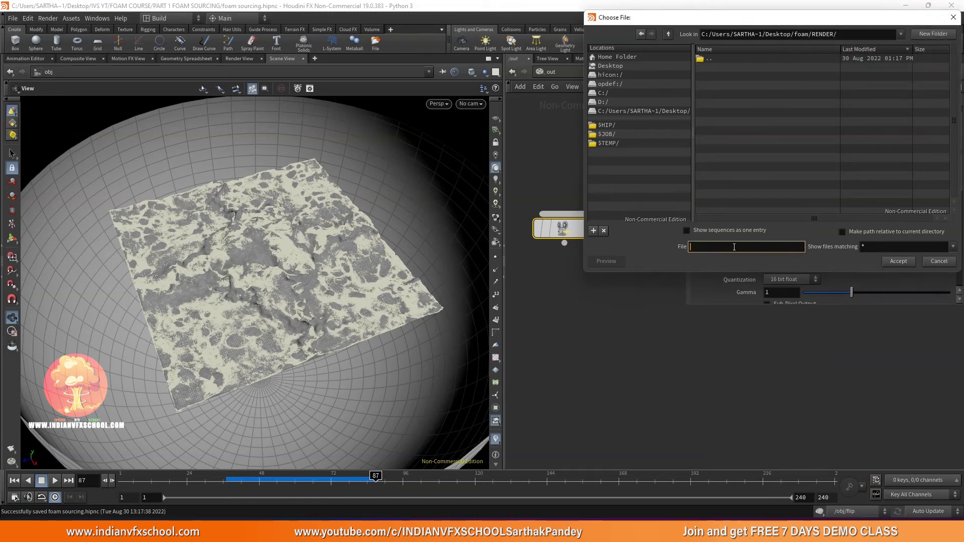
type("$F.exr")
left_click(898, 261)
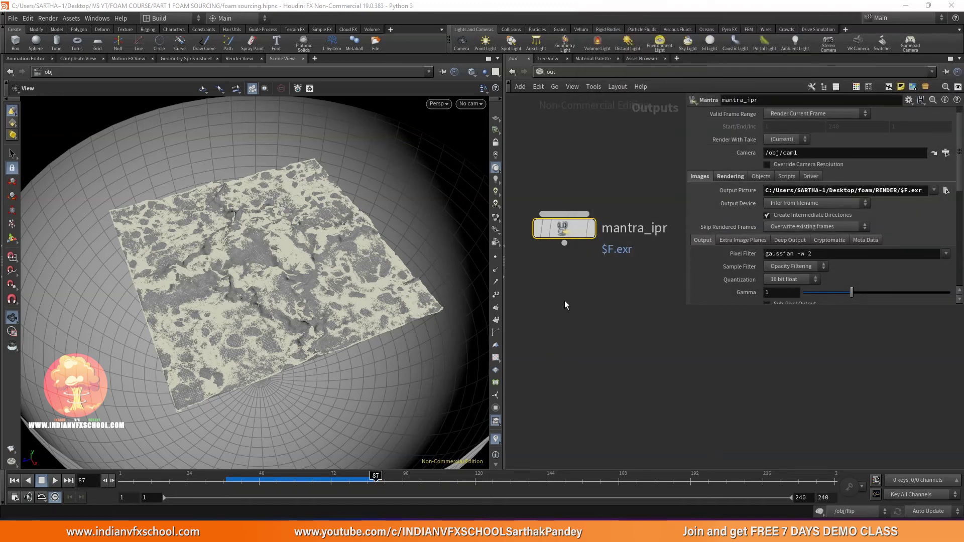
key("ctrl+s")
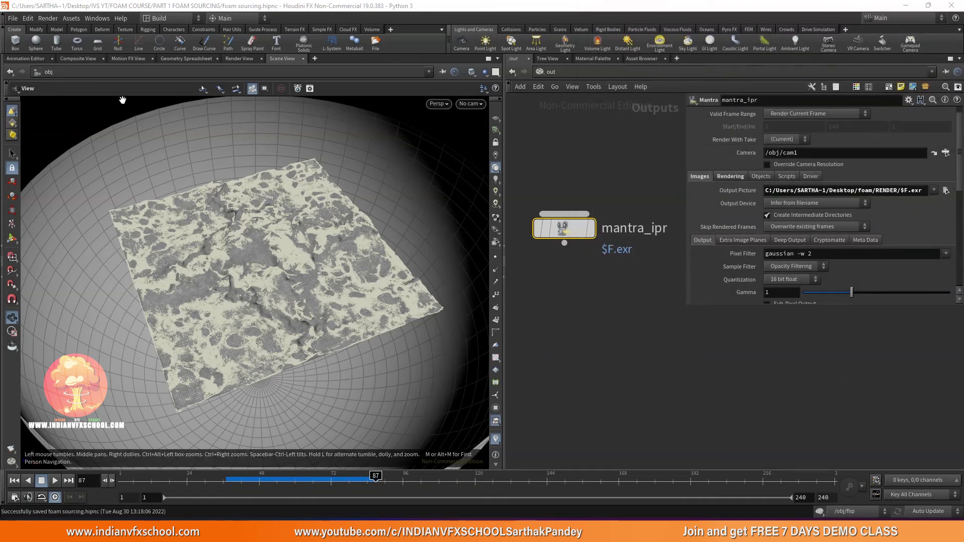
Return to the object network and create a camera that matches the current perspective view of the foam
left_click(551, 72)
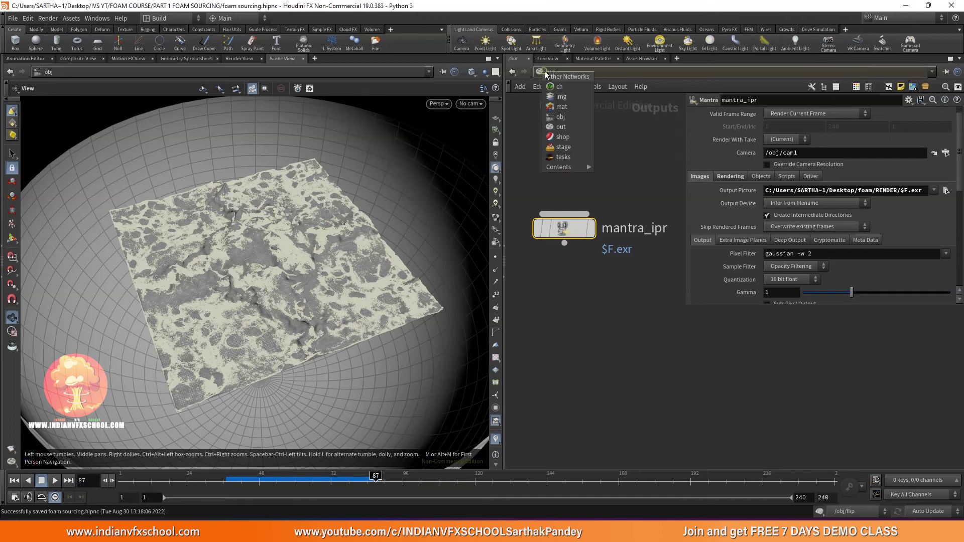
left_click(560, 111)
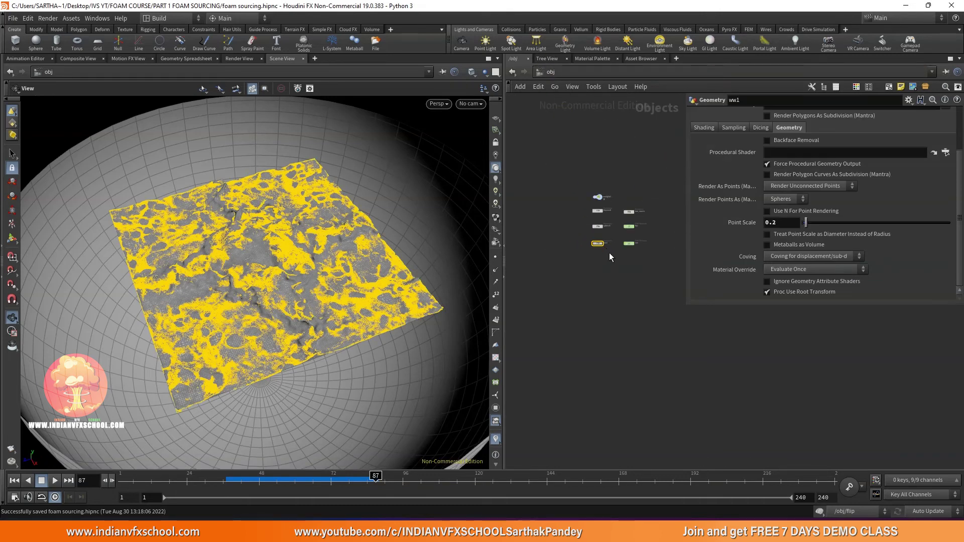
scroll(605, 251, "up", 5)
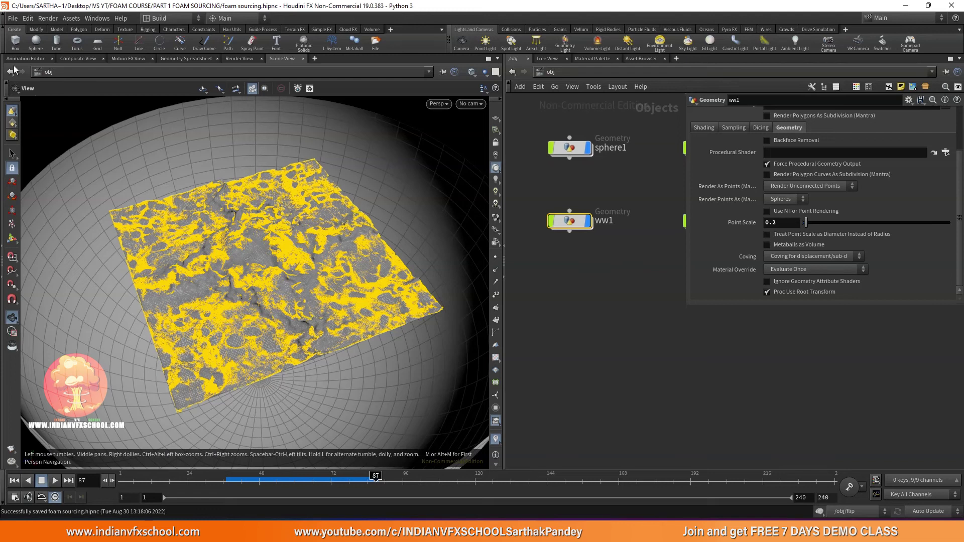
left_click(461, 44)
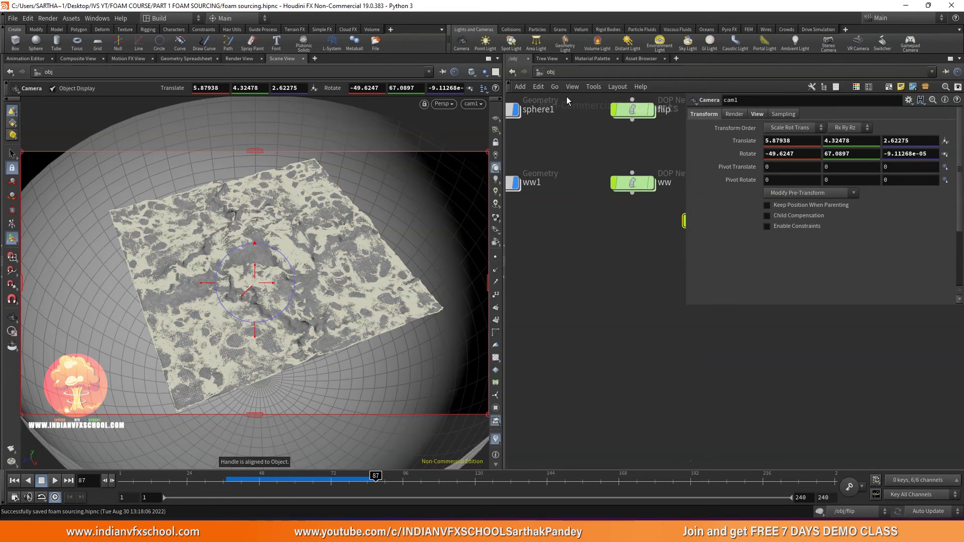
Set the mantra_ipr node's valid frame range to Render Frame Range and start rendering the sequence to disk
left_click(553, 73)
left_click(571, 129)
left_click(565, 229)
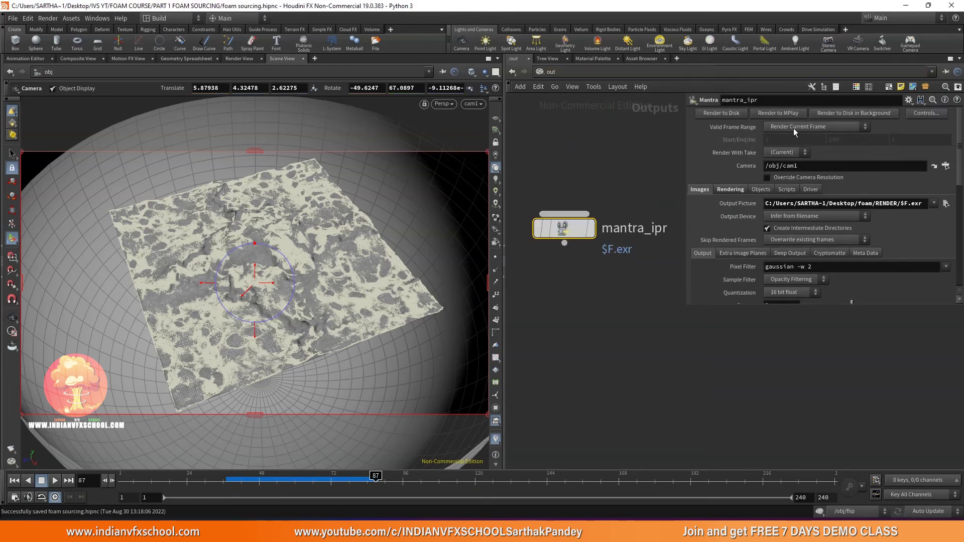
left_click(796, 128)
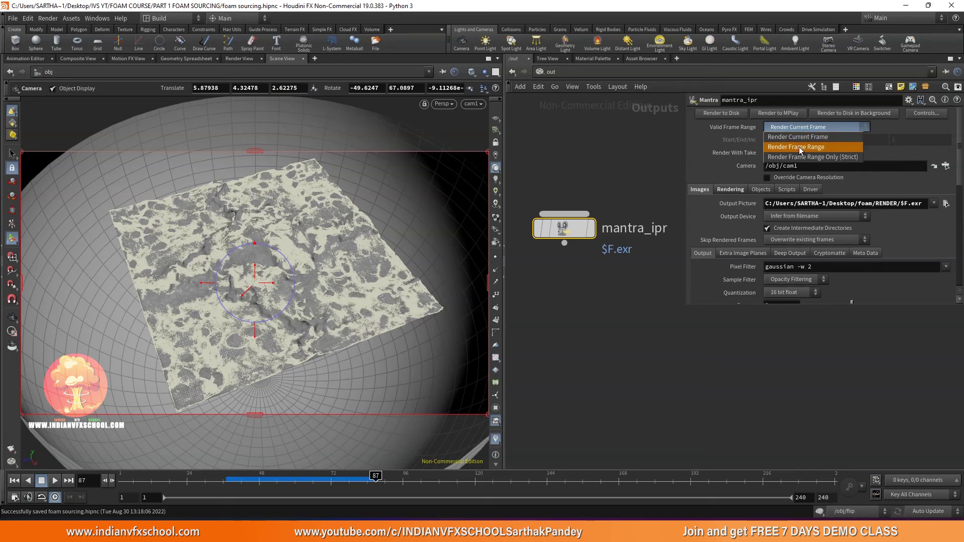
left_click(799, 147)
left_click(721, 113)
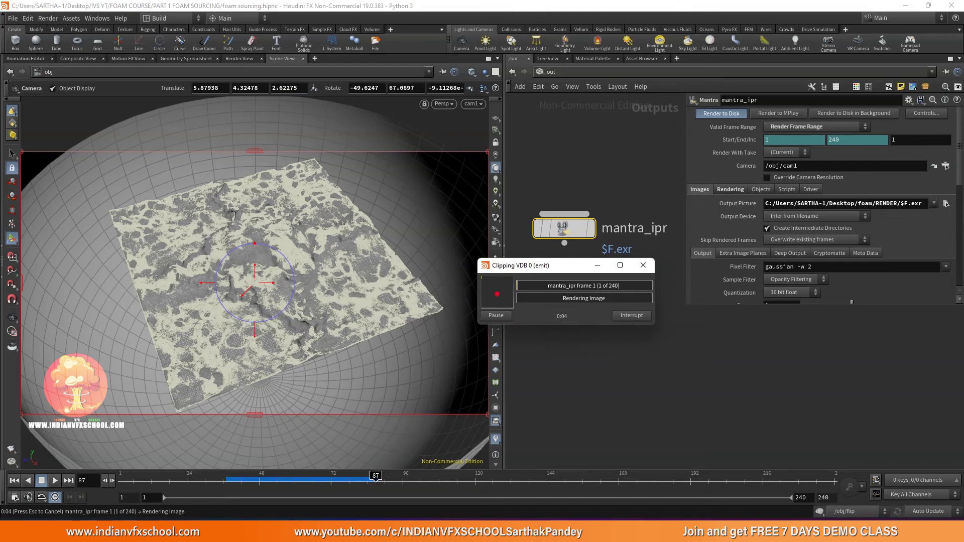
left_click_drag(535, 271, 459, 257)
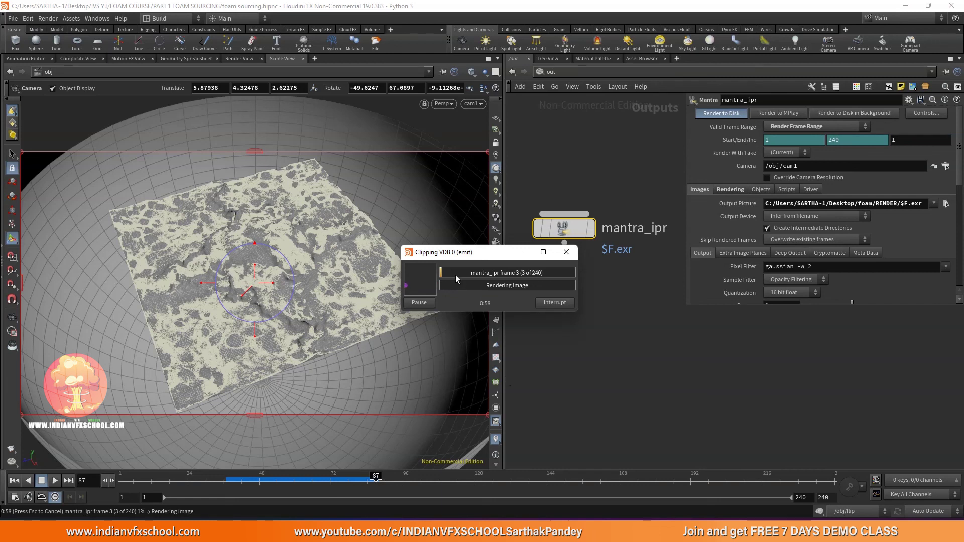
left_click_drag(464, 255, 454, 228)
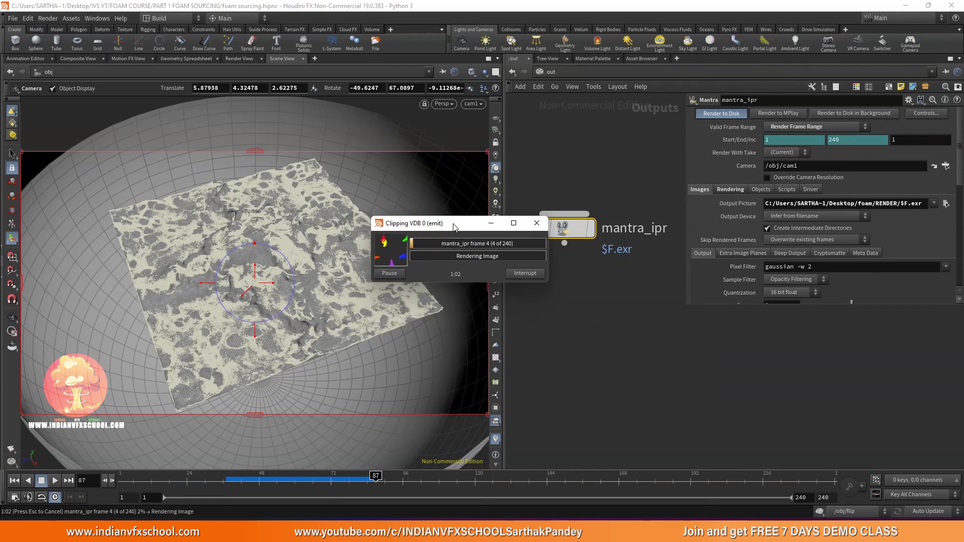